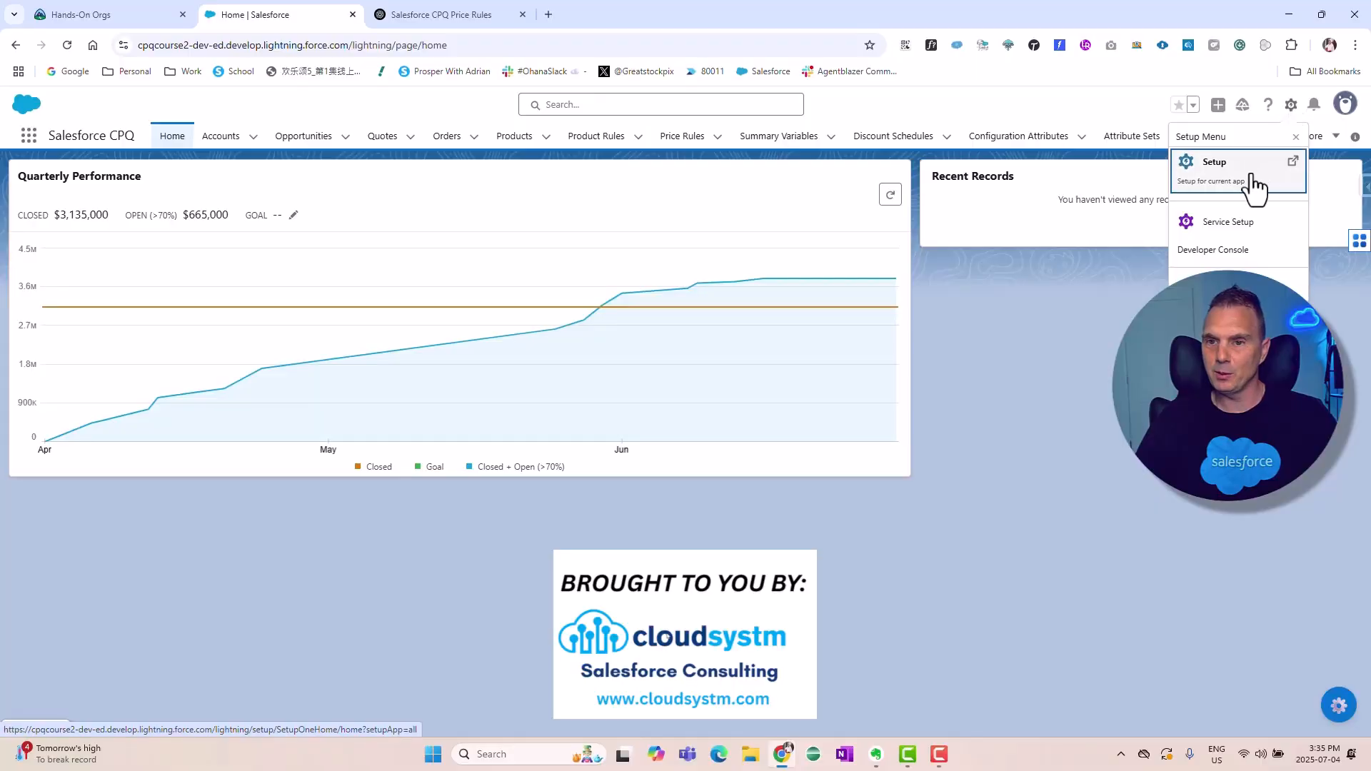
Step: Open Setup, find the custom Quote object in Object Manager and show its fields and relationships
{"action": "left_click", "coordinate": [1254, 187]}
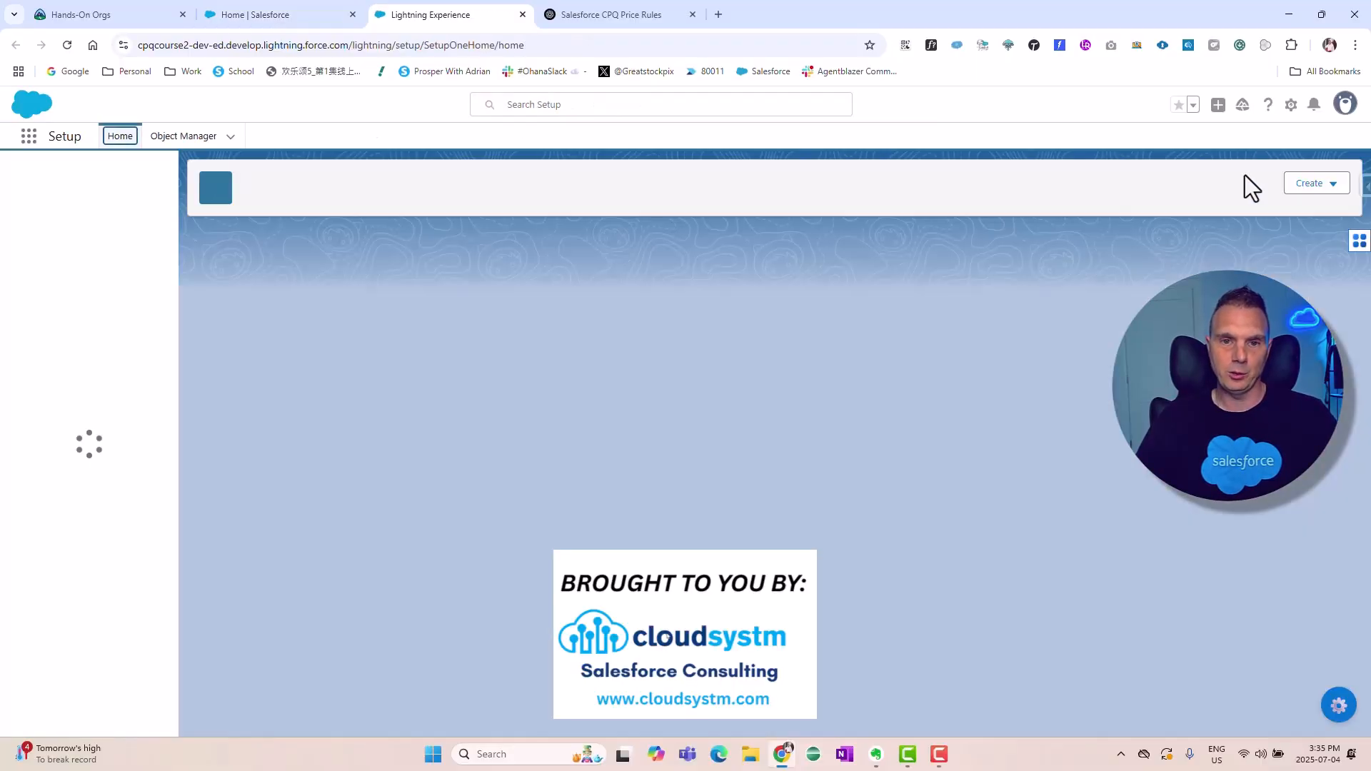
{"action": "left_click", "coordinate": [212, 138]}
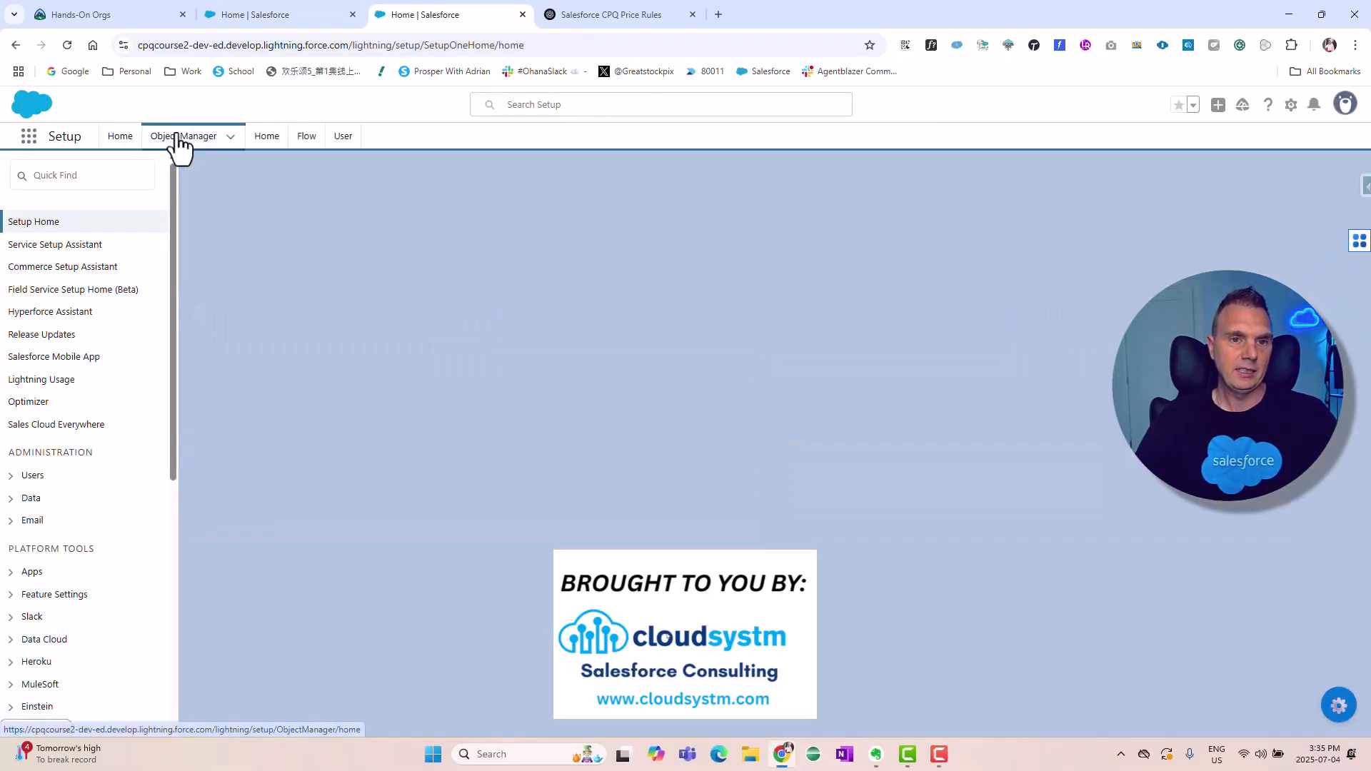
{"action": "scroll", "coordinate": [171, 422], "scroll_direction": "down", "scroll_amount": 15}
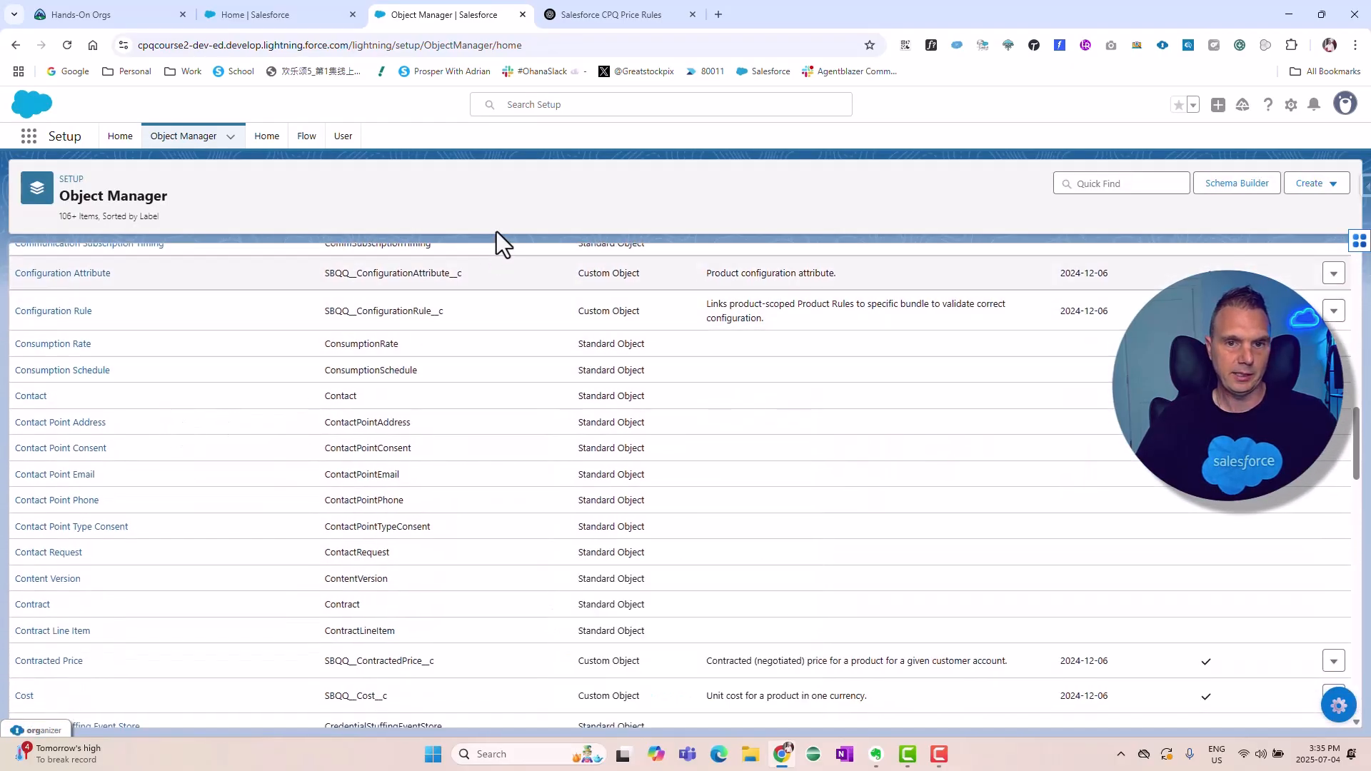
{"action": "left_click", "coordinate": [1080, 178]}
{"action": "type", "text": "quote"}
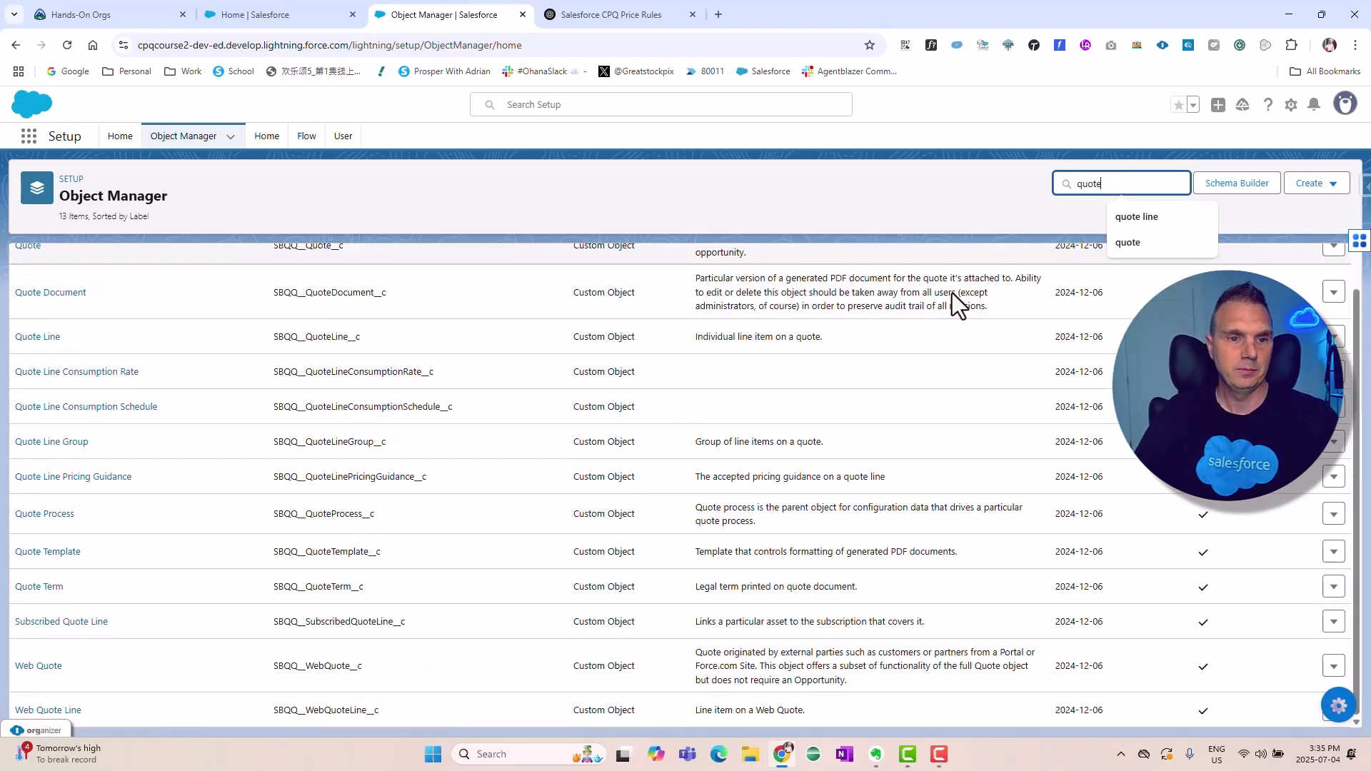
{"action": "left_click", "coordinate": [32, 294]}
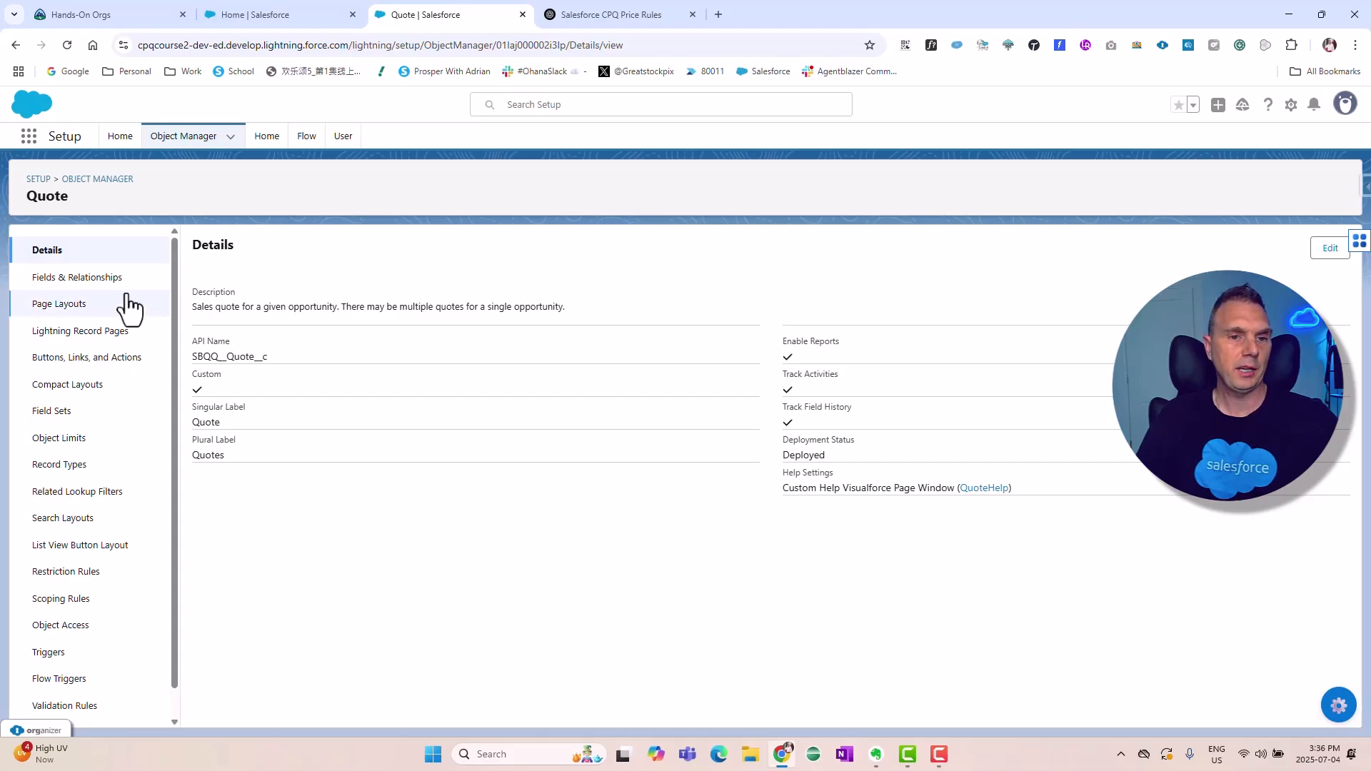
{"action": "left_click", "coordinate": [95, 280]}
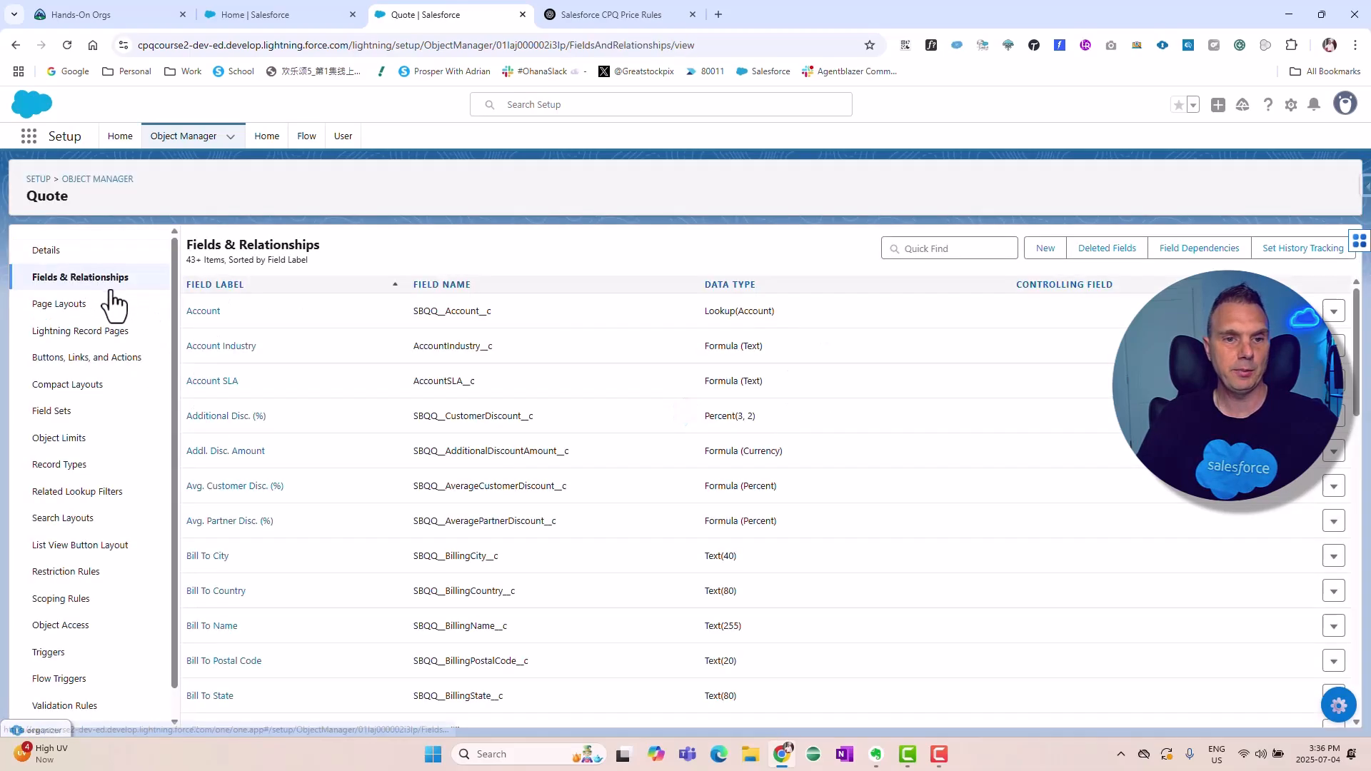
Step: Start a new custom field on the Quote object with the Number data type
{"action": "left_click", "coordinate": [1039, 252]}
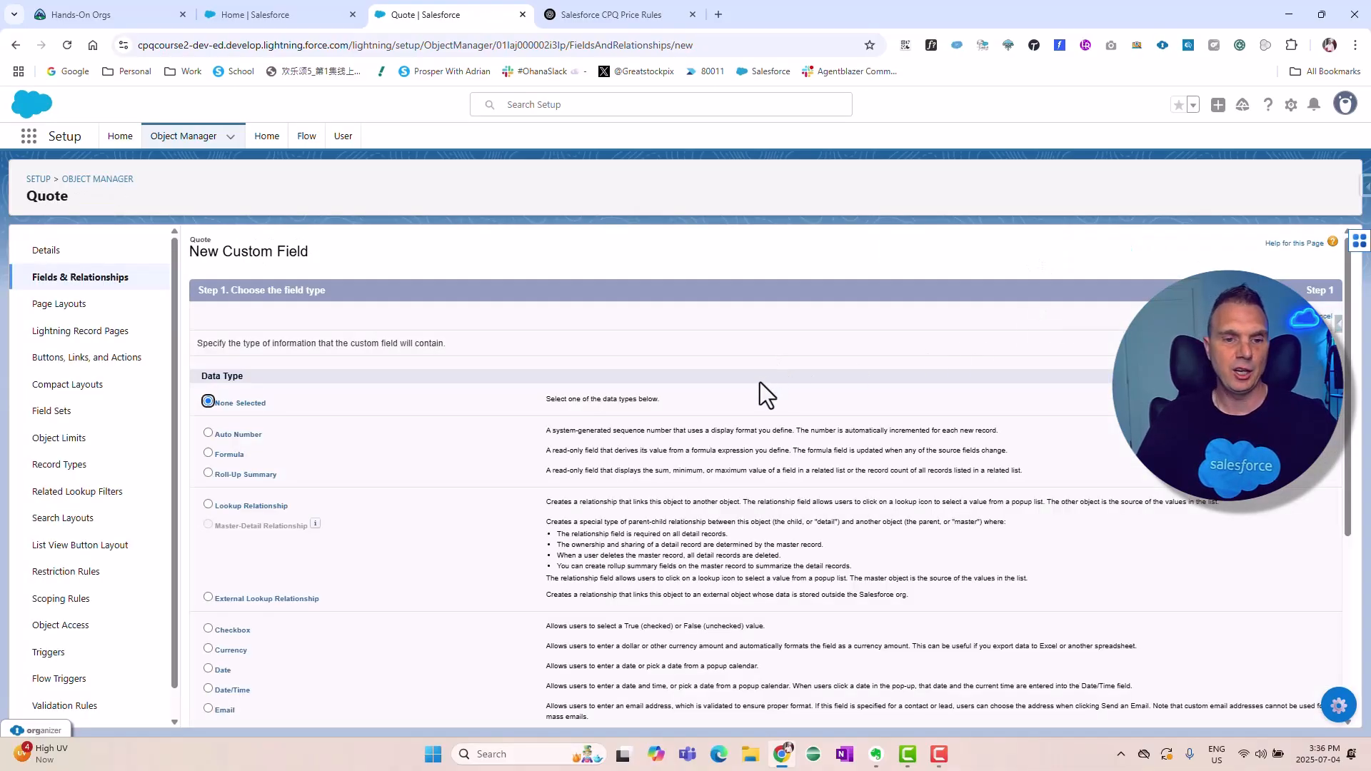
{"action": "scroll", "coordinate": [759, 383], "scroll_direction": "down", "scroll_amount": 4}
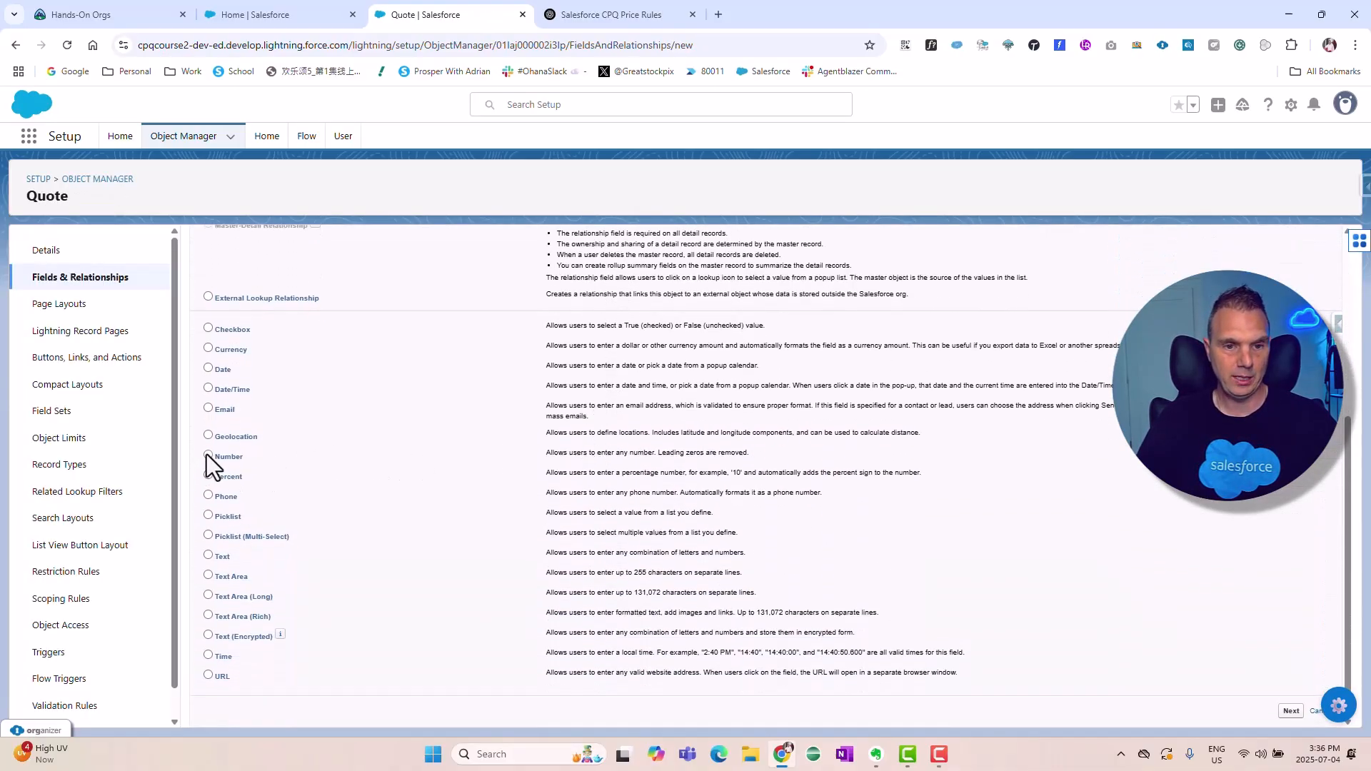
{"action": "left_click", "coordinate": [1283, 711]}
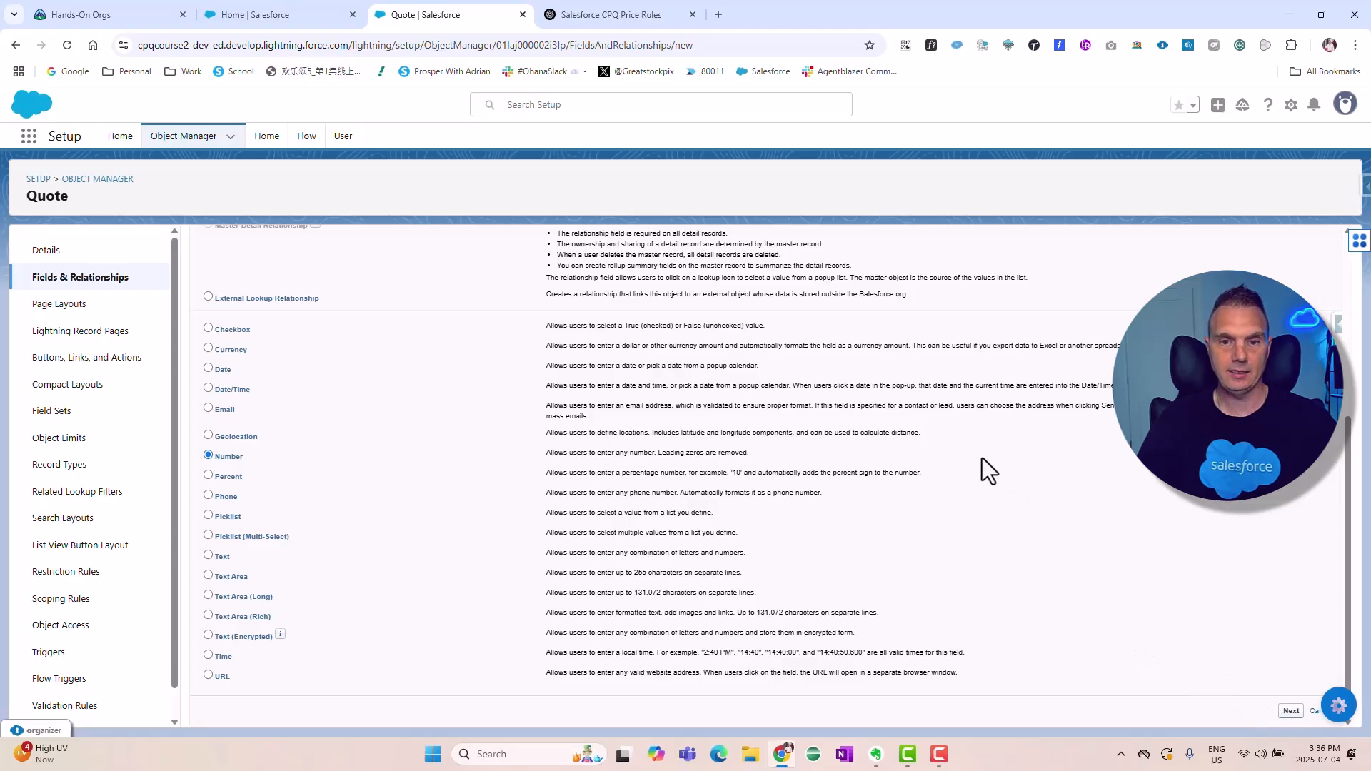
Step: Label the number field Hardware Count Debug and save it with the default length, field-level security and page layouts
{"action": "type", "text": "Hardware Count Debug"}
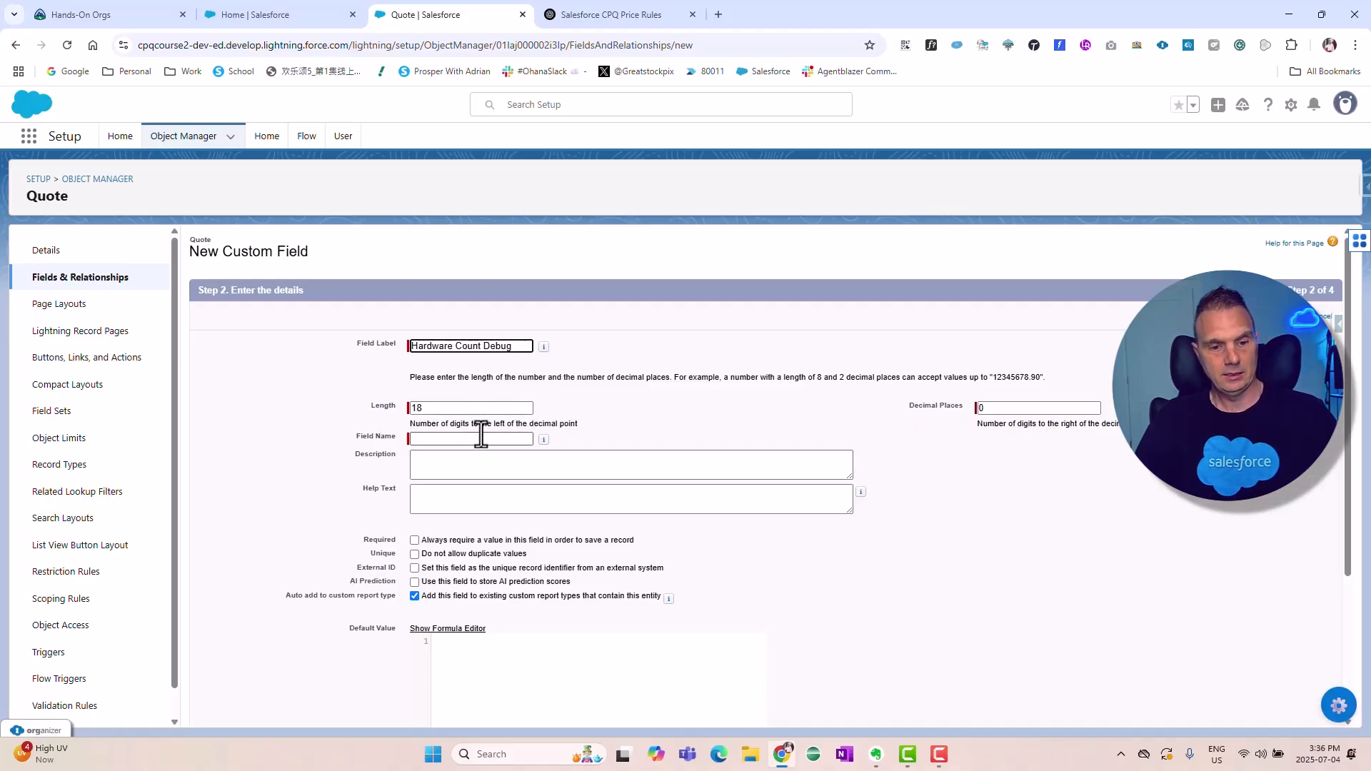
{"action": "key", "text": "Tab"}
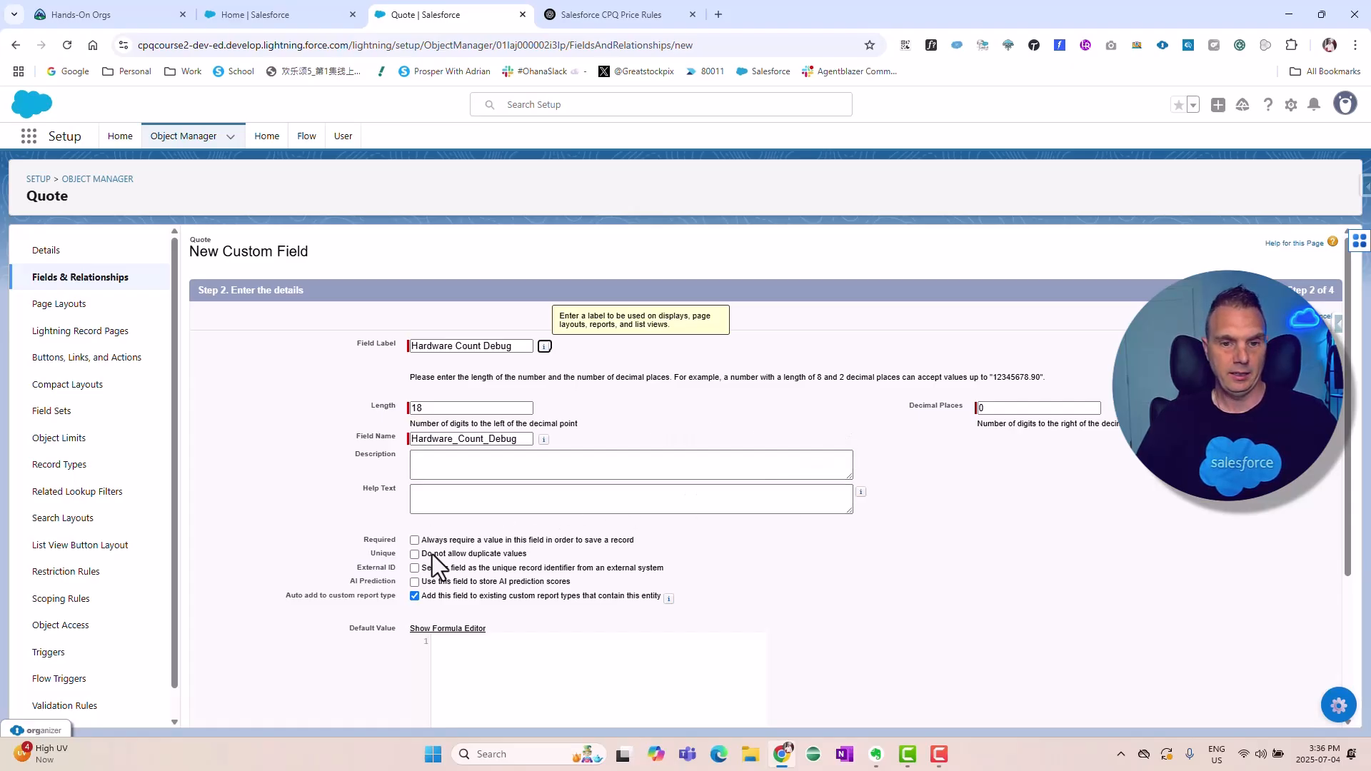
{"action": "scroll", "coordinate": [964, 500], "scroll_direction": "down", "scroll_amount": 3}
{"action": "scroll", "coordinate": [966, 521], "scroll_direction": "up", "scroll_amount": 3}
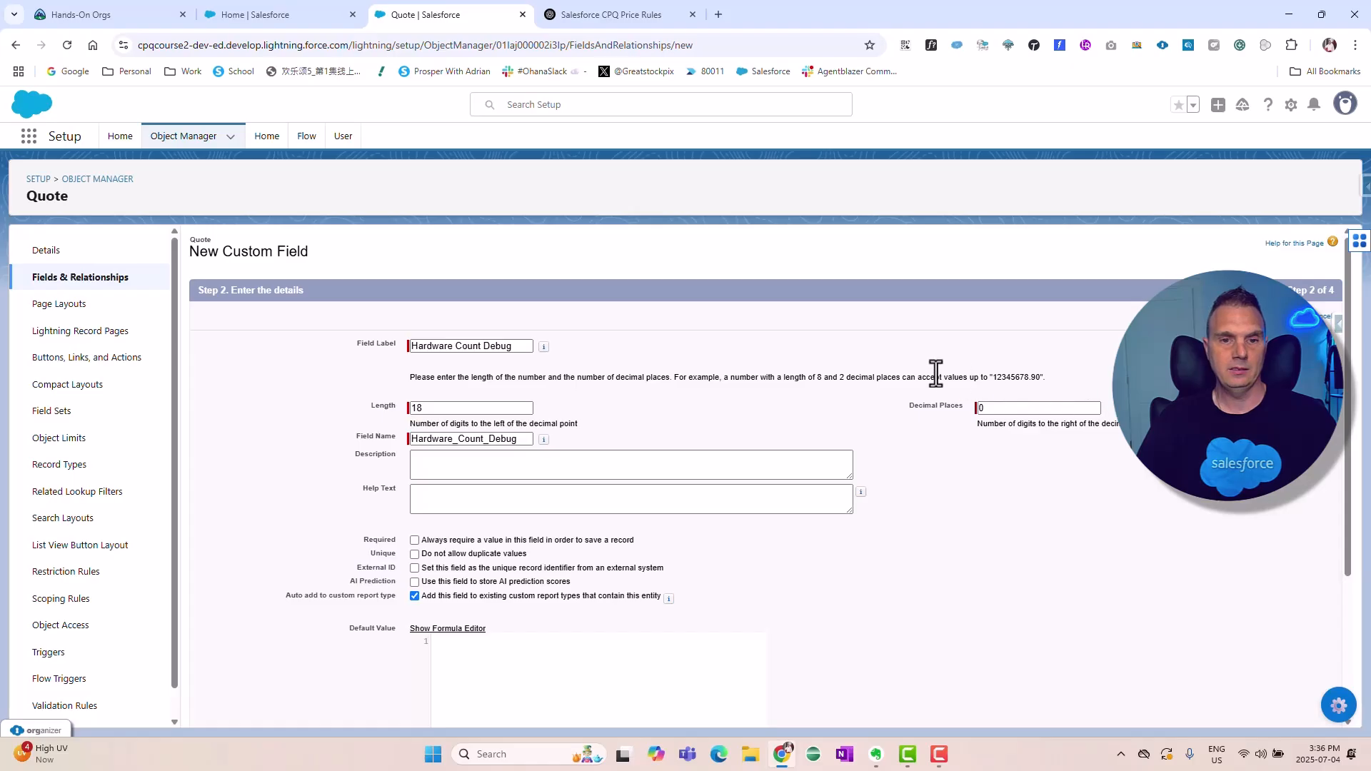
{"action": "key", "text": "Return"}
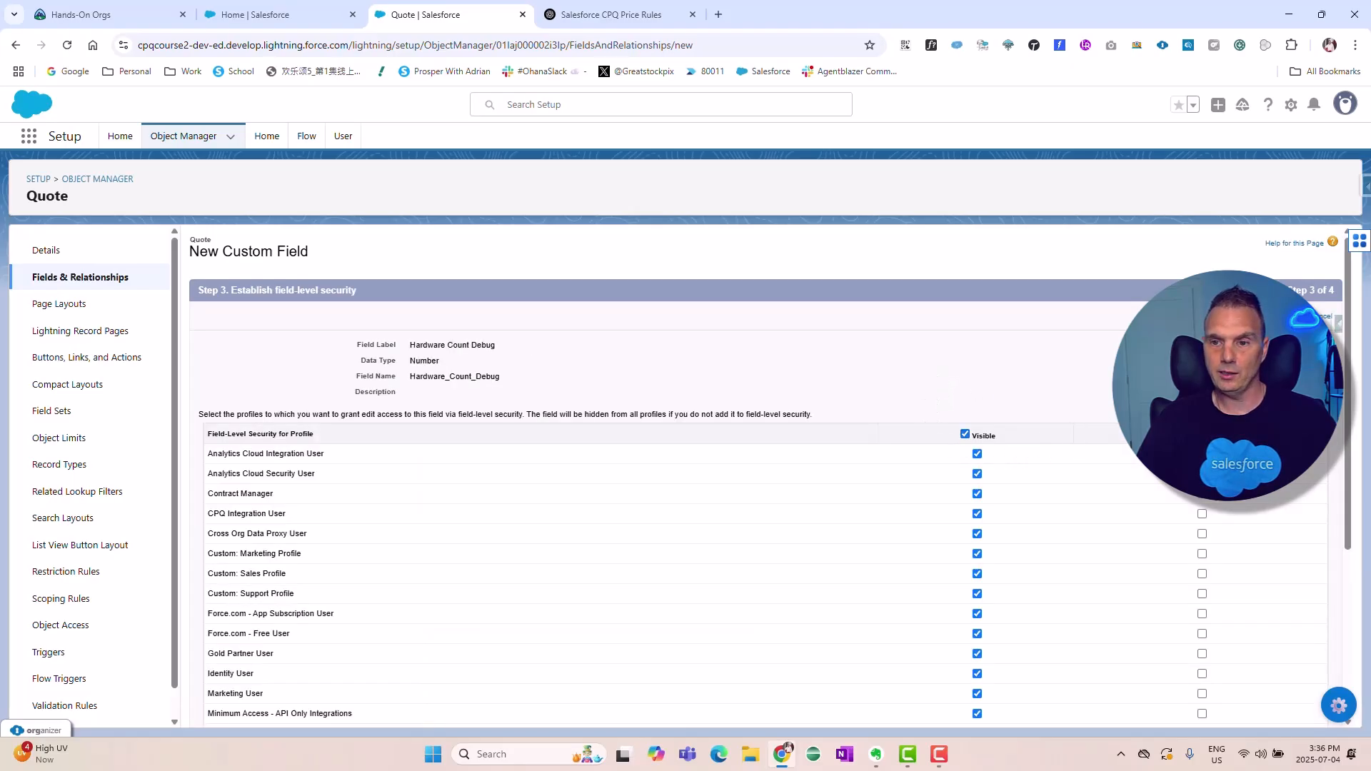
{"action": "key", "text": "Return"}
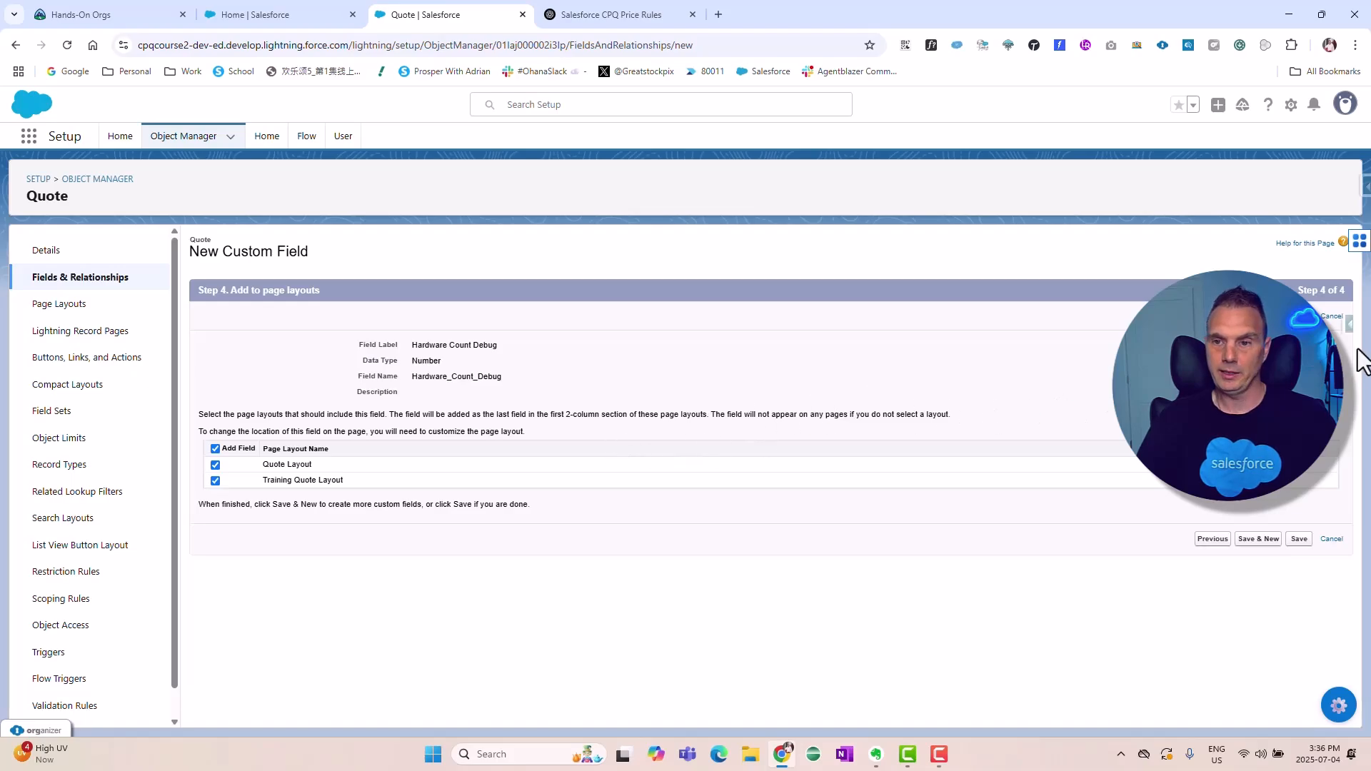
{"action": "key", "text": "Return"}
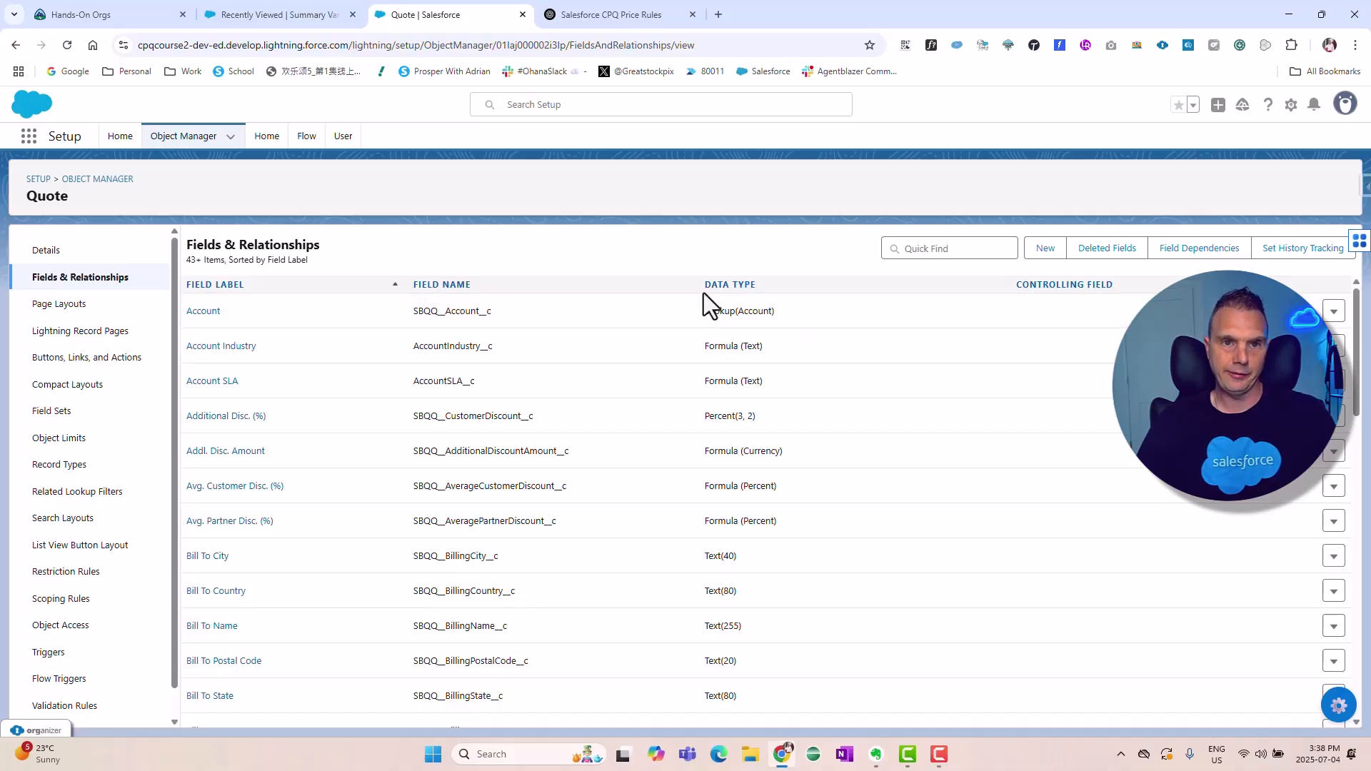
Step: Return to the Salesforce CPQ app and start a new summary variable
{"action": "left_click", "coordinate": [301, 11]}
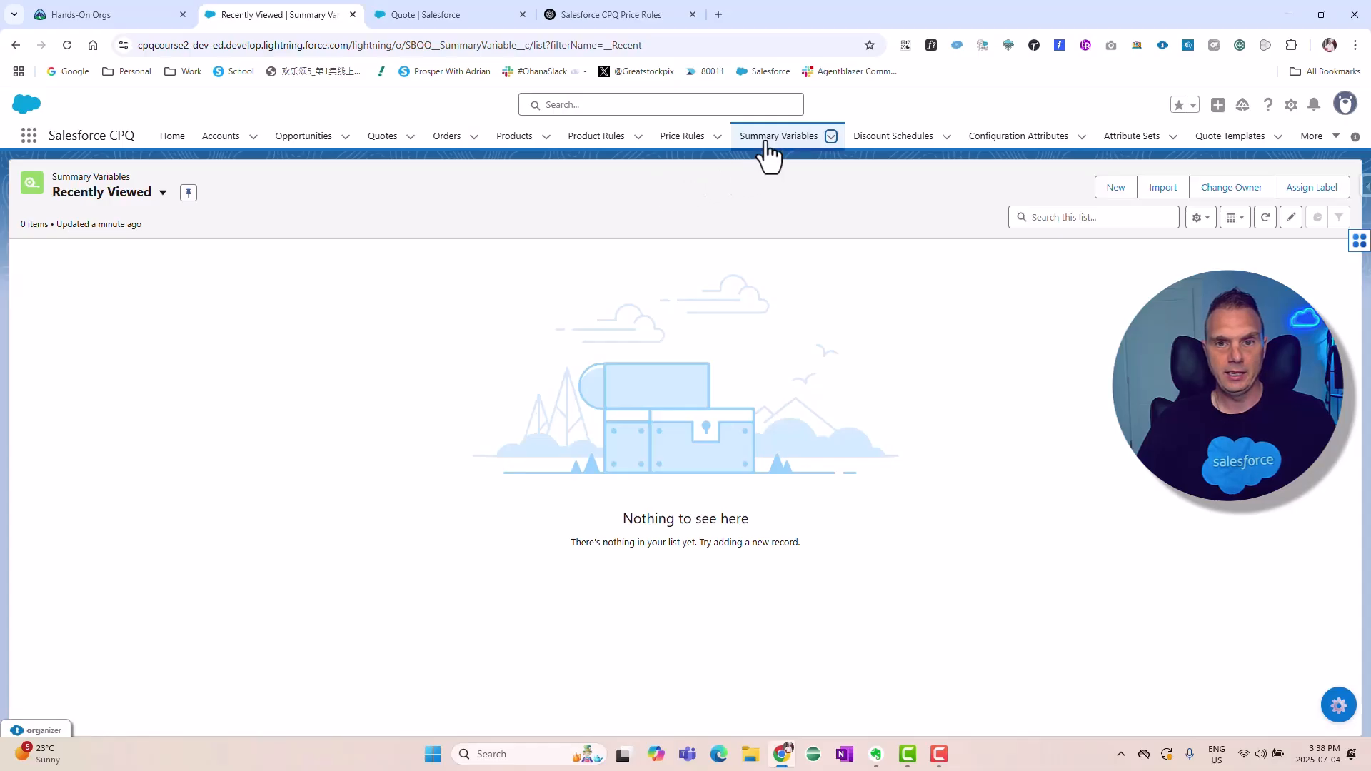
{"action": "left_click", "coordinate": [29, 137]}
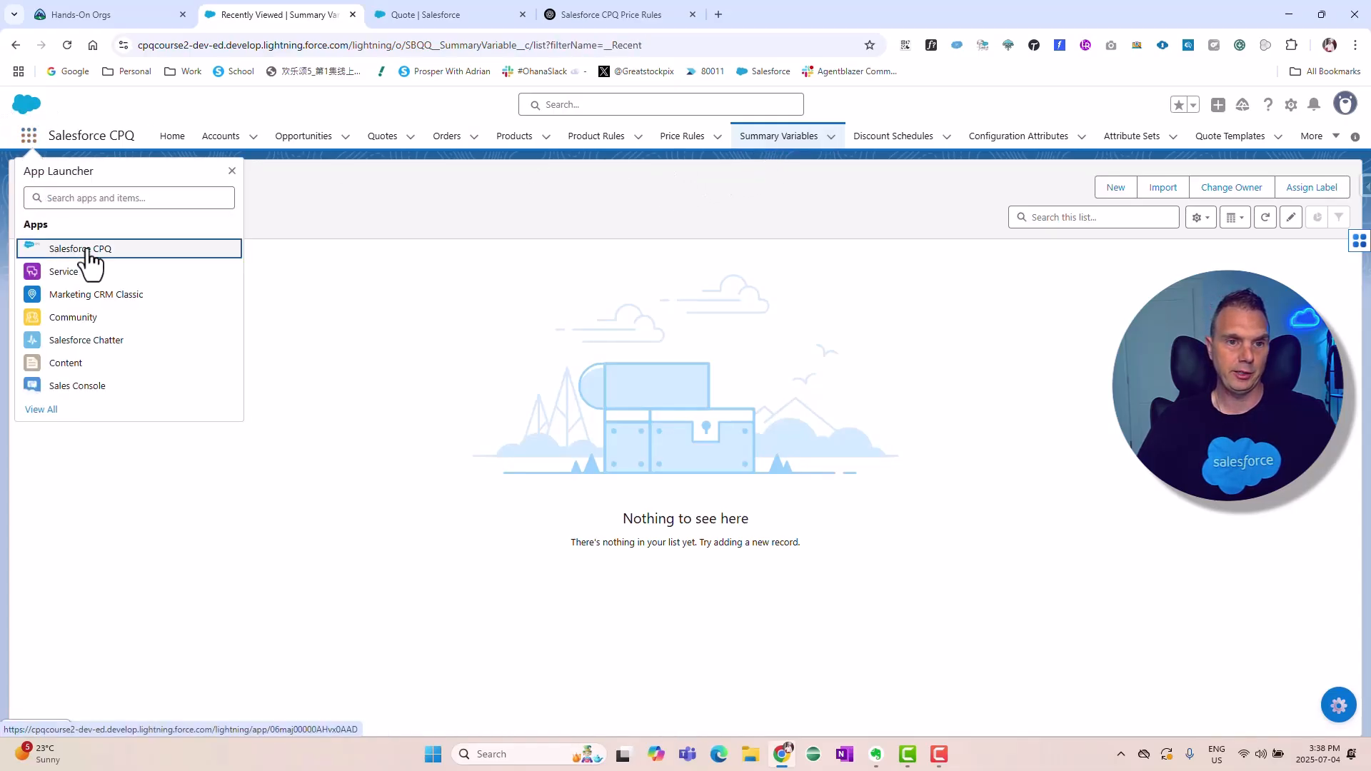
{"action": "left_click", "coordinate": [82, 250]}
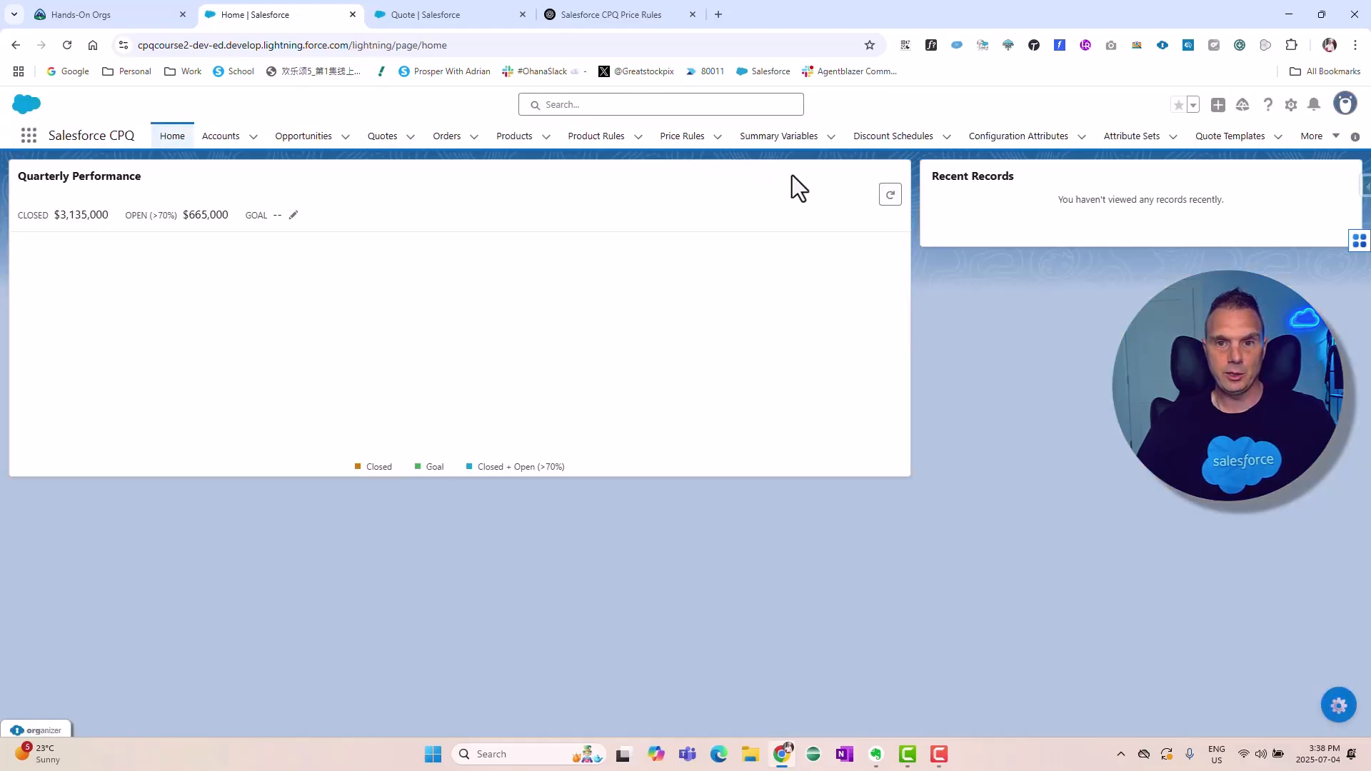
{"action": "left_click", "coordinate": [830, 137]}
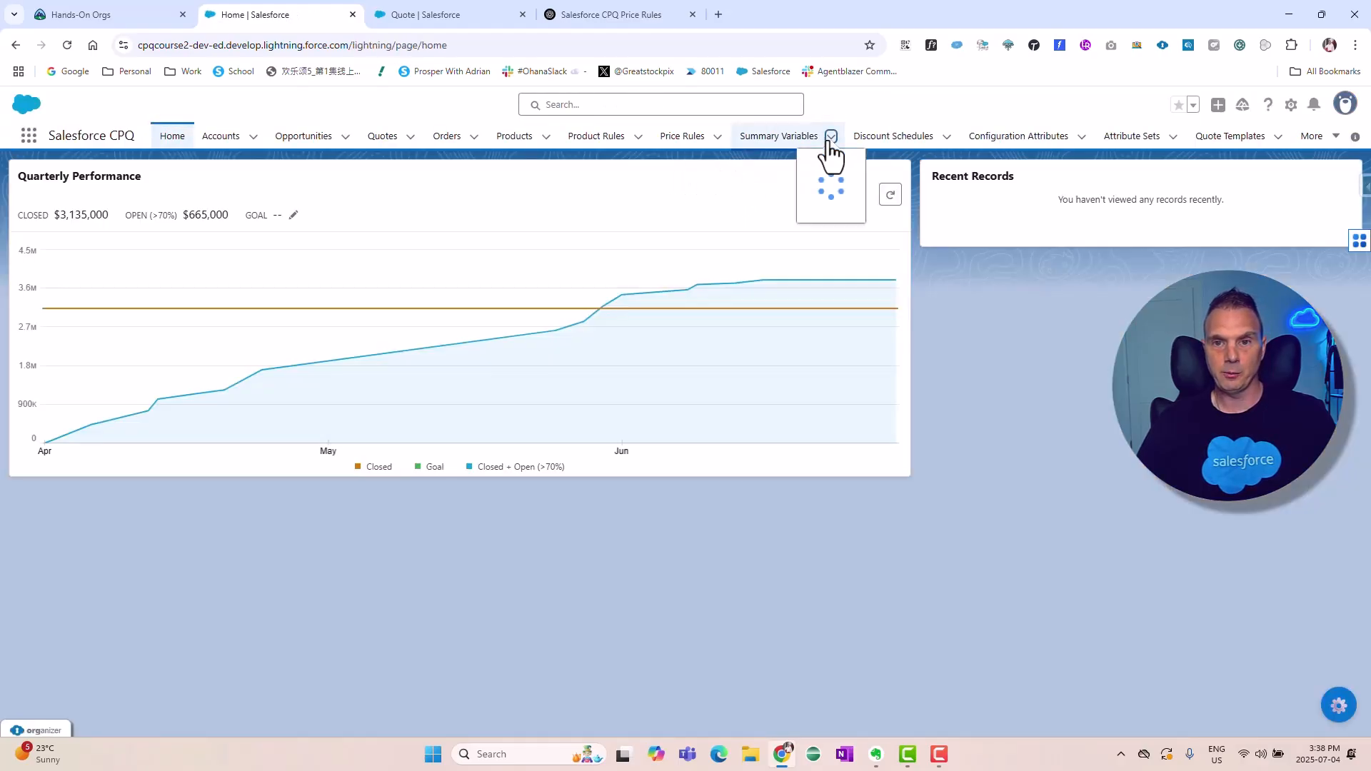
{"action": "left_click", "coordinate": [844, 174]}
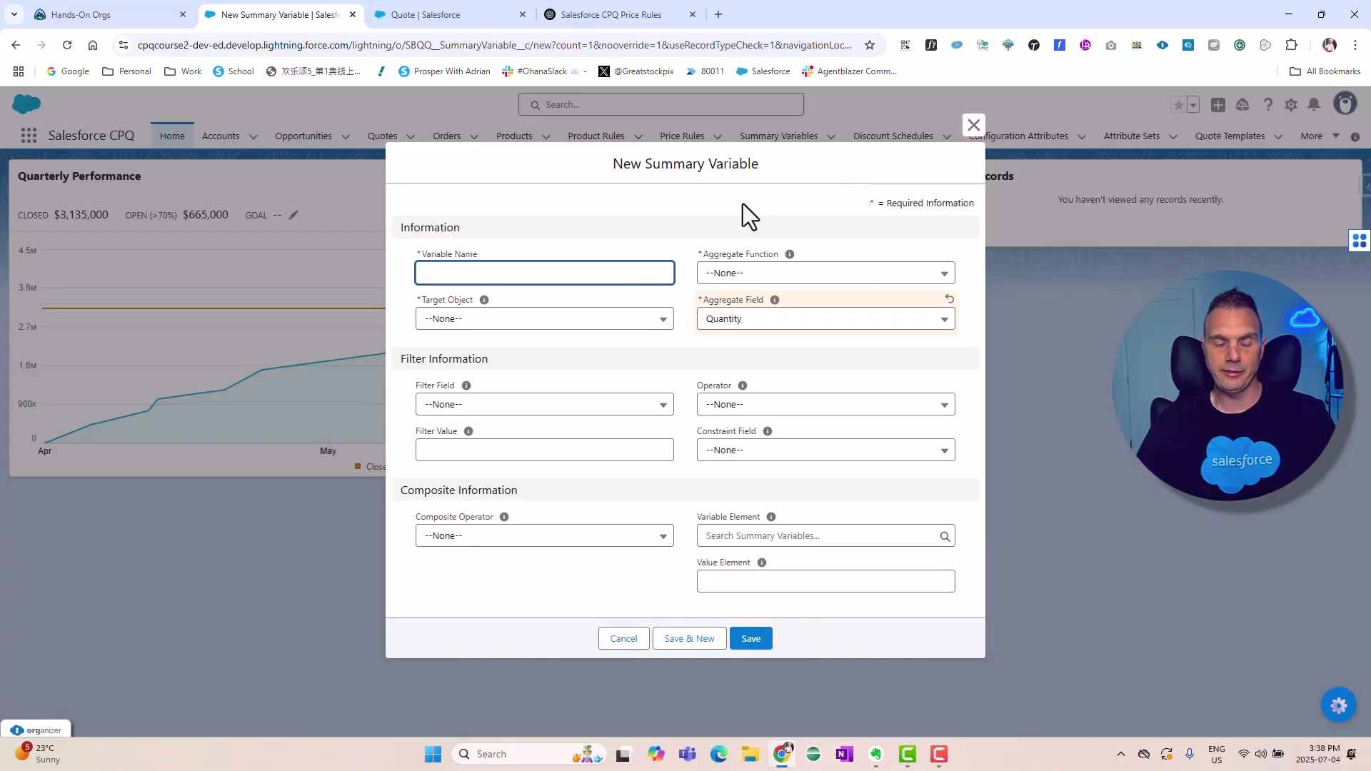
Step: Name the summary variable HardwareCount, with aggregate function Count and target object Quote Line
{"action": "type", "text": "HardwareCount"}
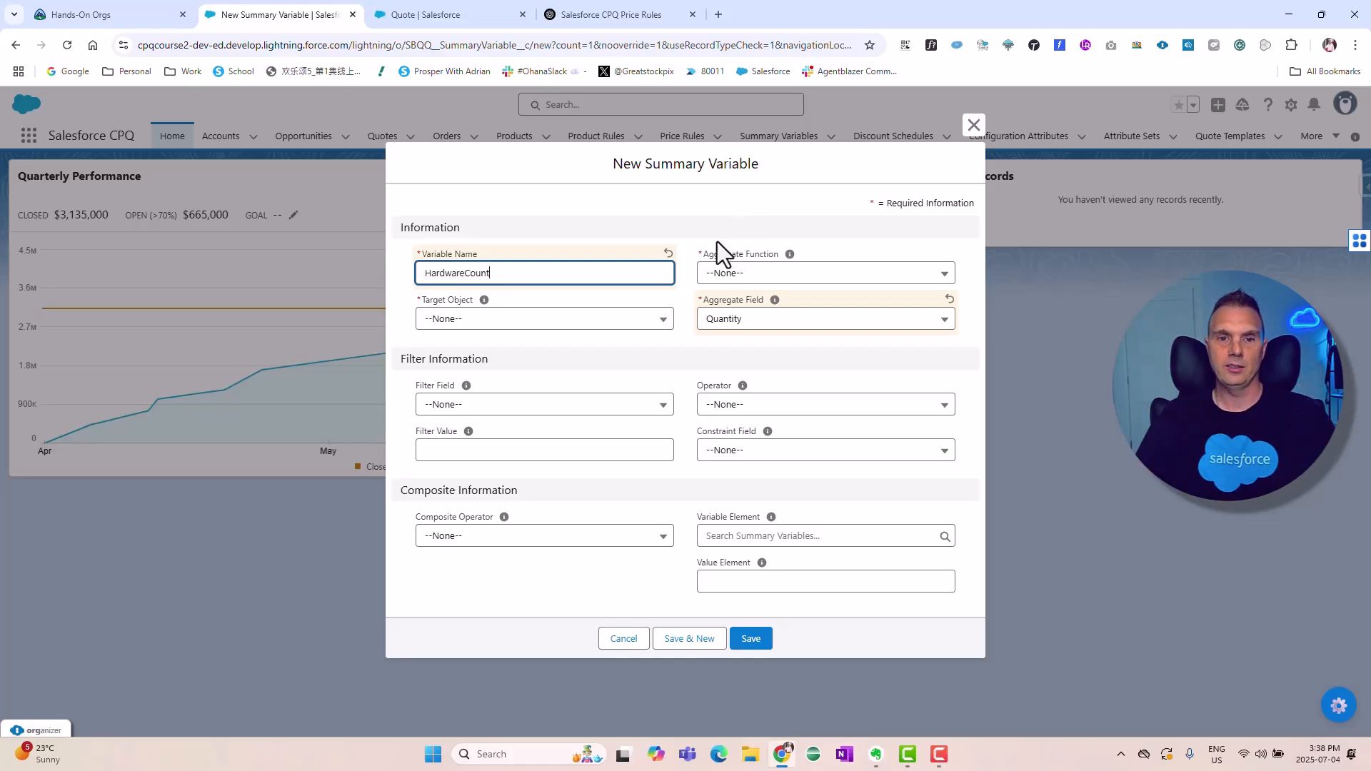
{"action": "left_click", "coordinate": [744, 280]}
{"action": "left_click", "coordinate": [736, 327]}
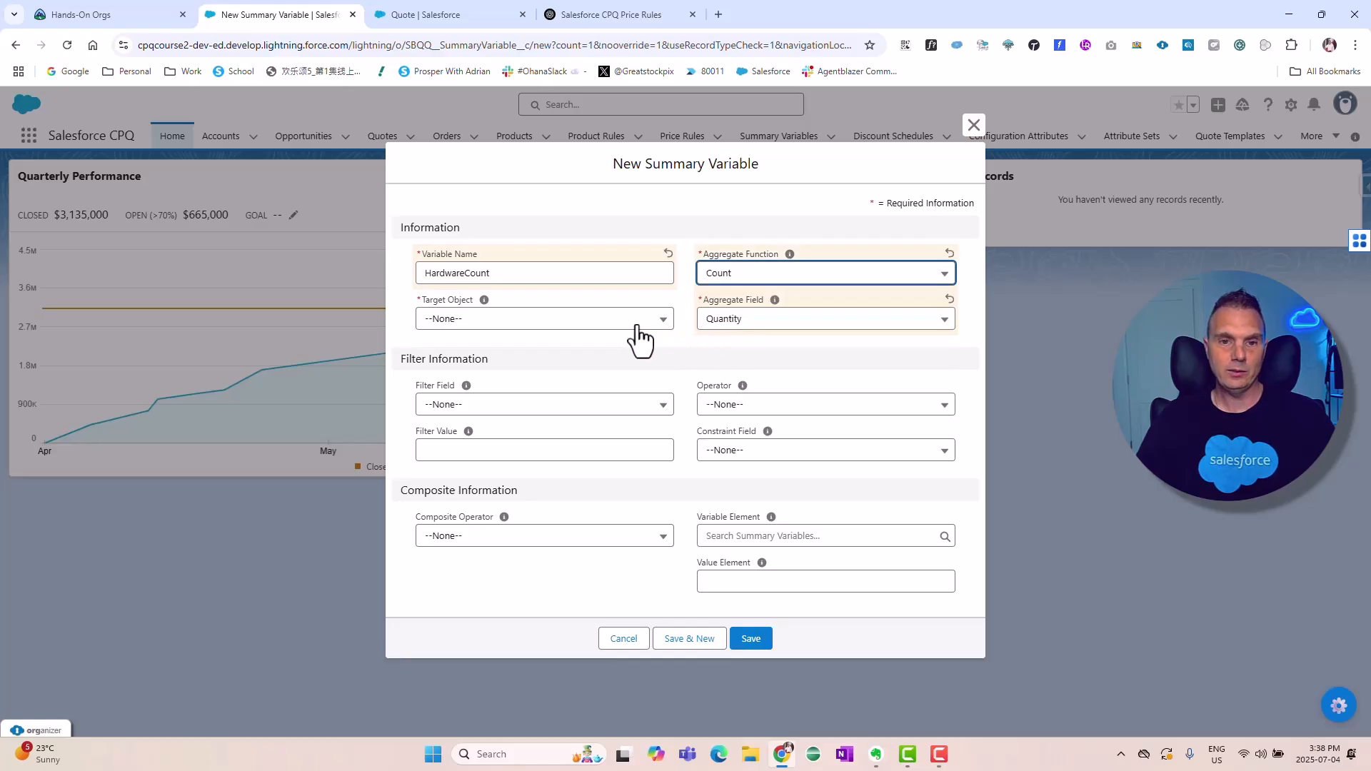
{"action": "left_click", "coordinate": [488, 319]}
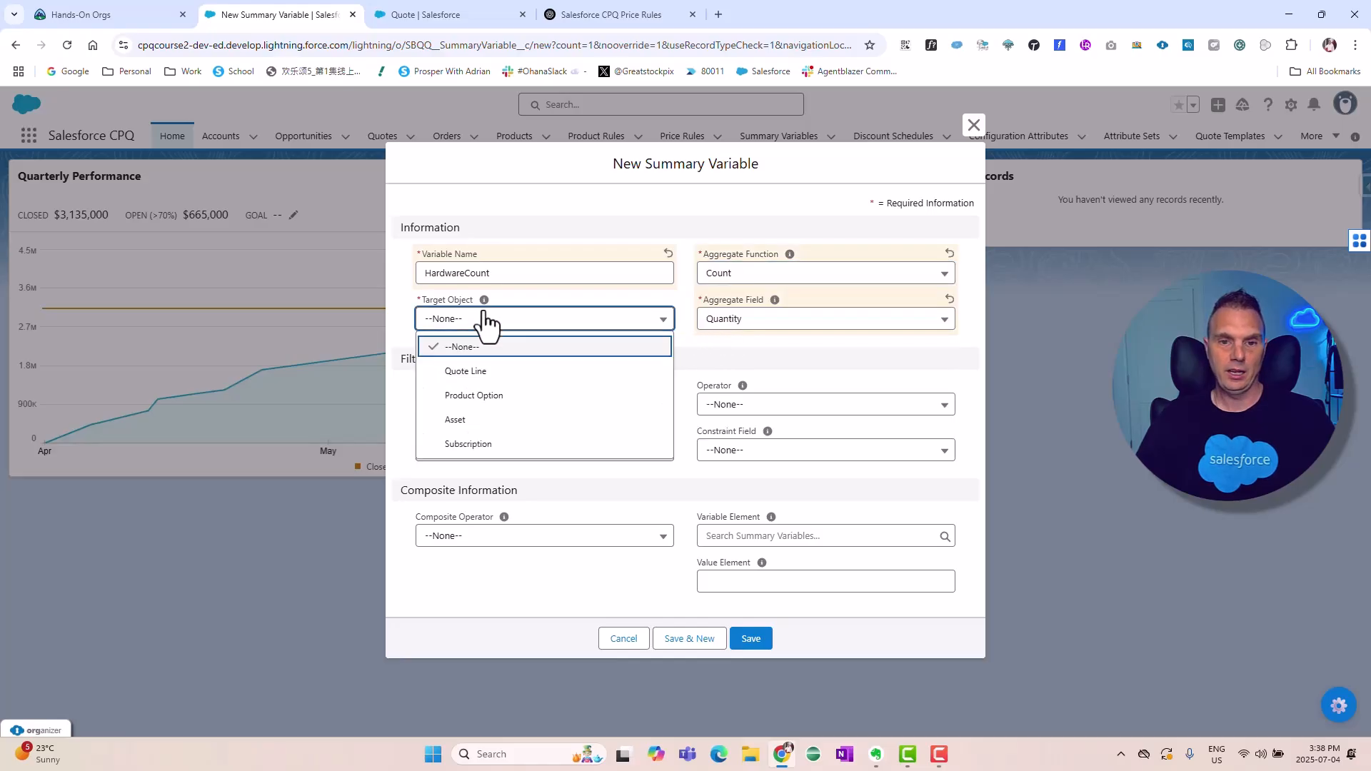
{"action": "left_click", "coordinate": [500, 373]}
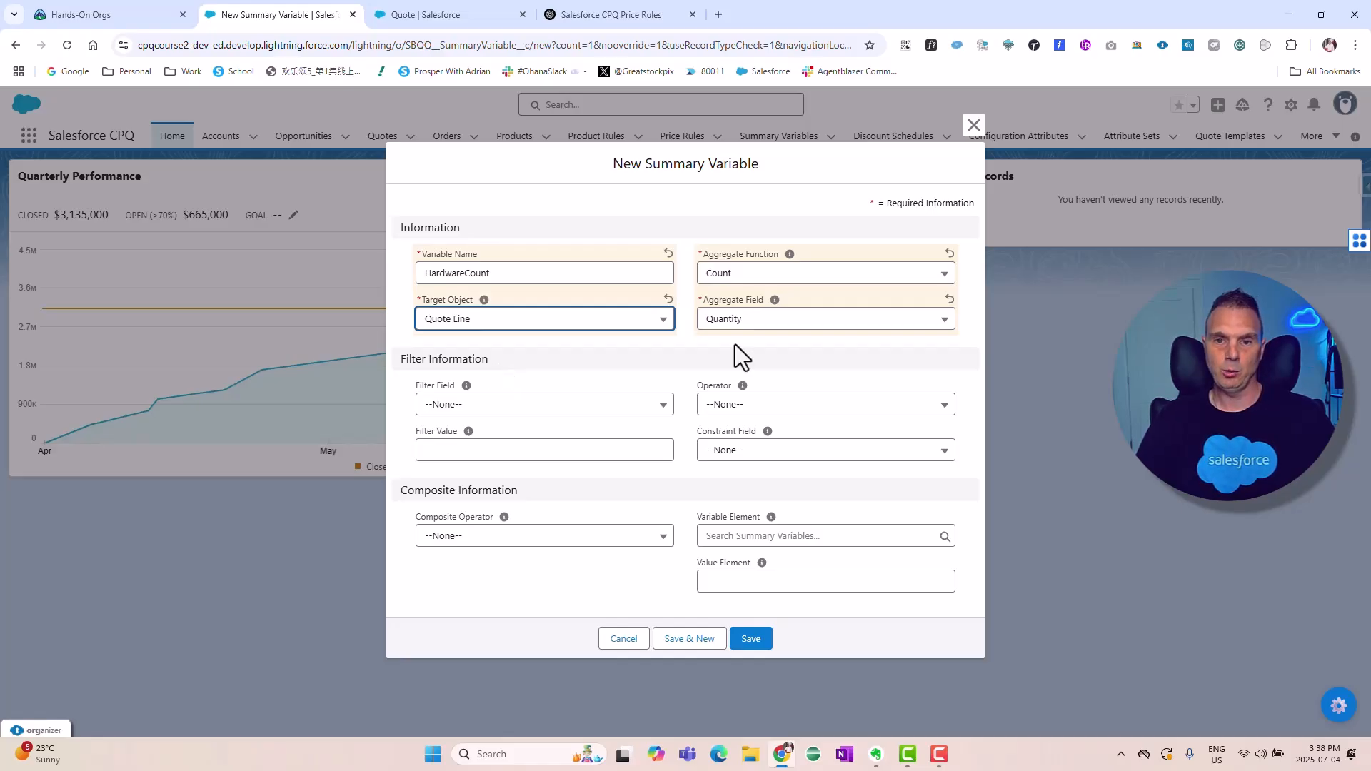
Step: Filter the summary variable to Product Family equals Hardware and save it
{"action": "left_click", "coordinate": [522, 412]}
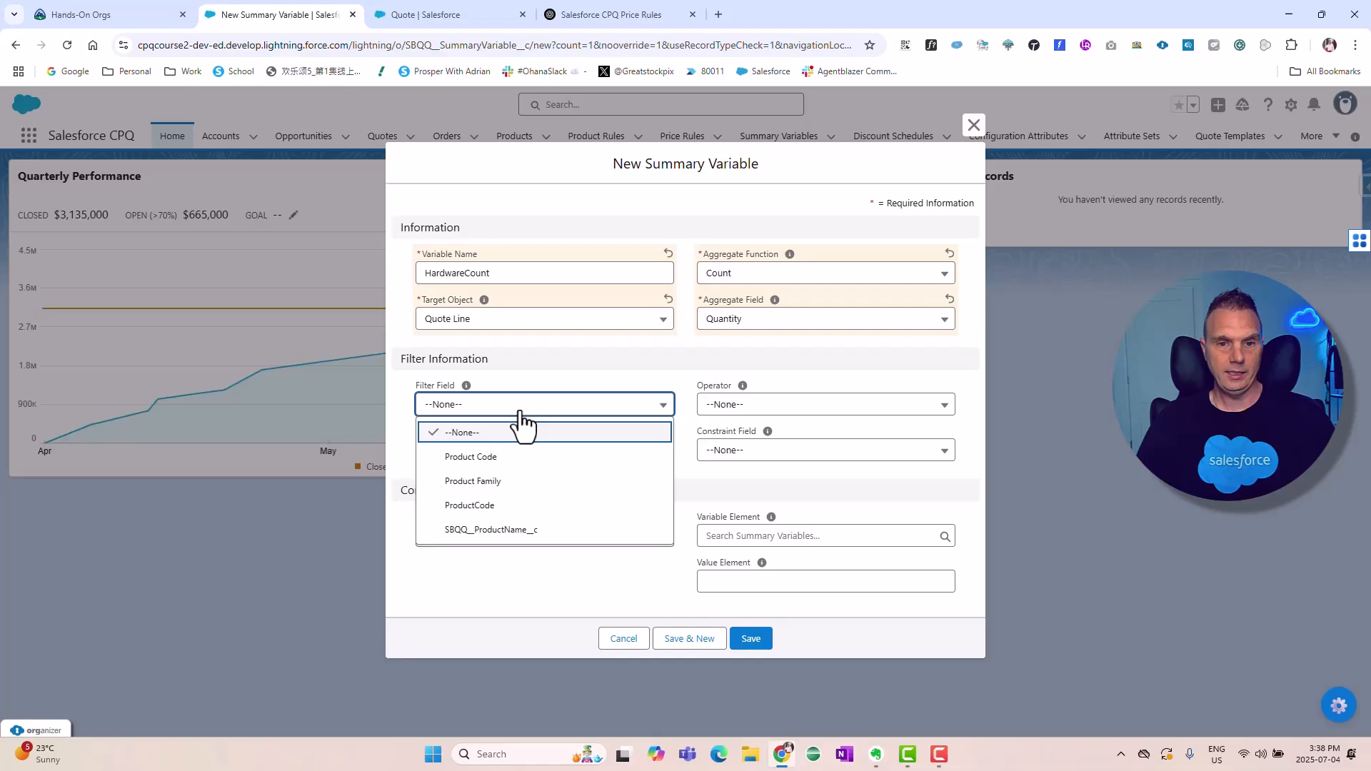
{"action": "left_click", "coordinate": [507, 481]}
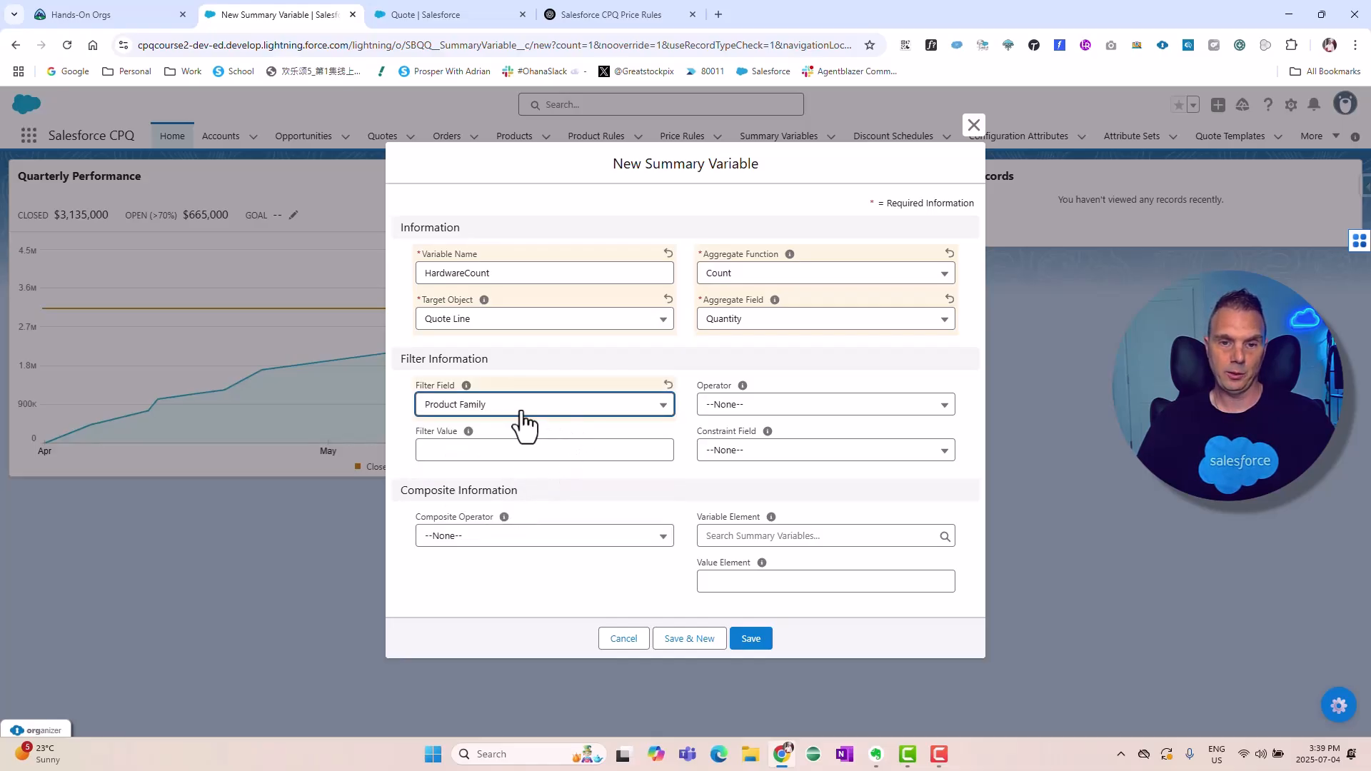
{"action": "left_click", "coordinate": [754, 407]}
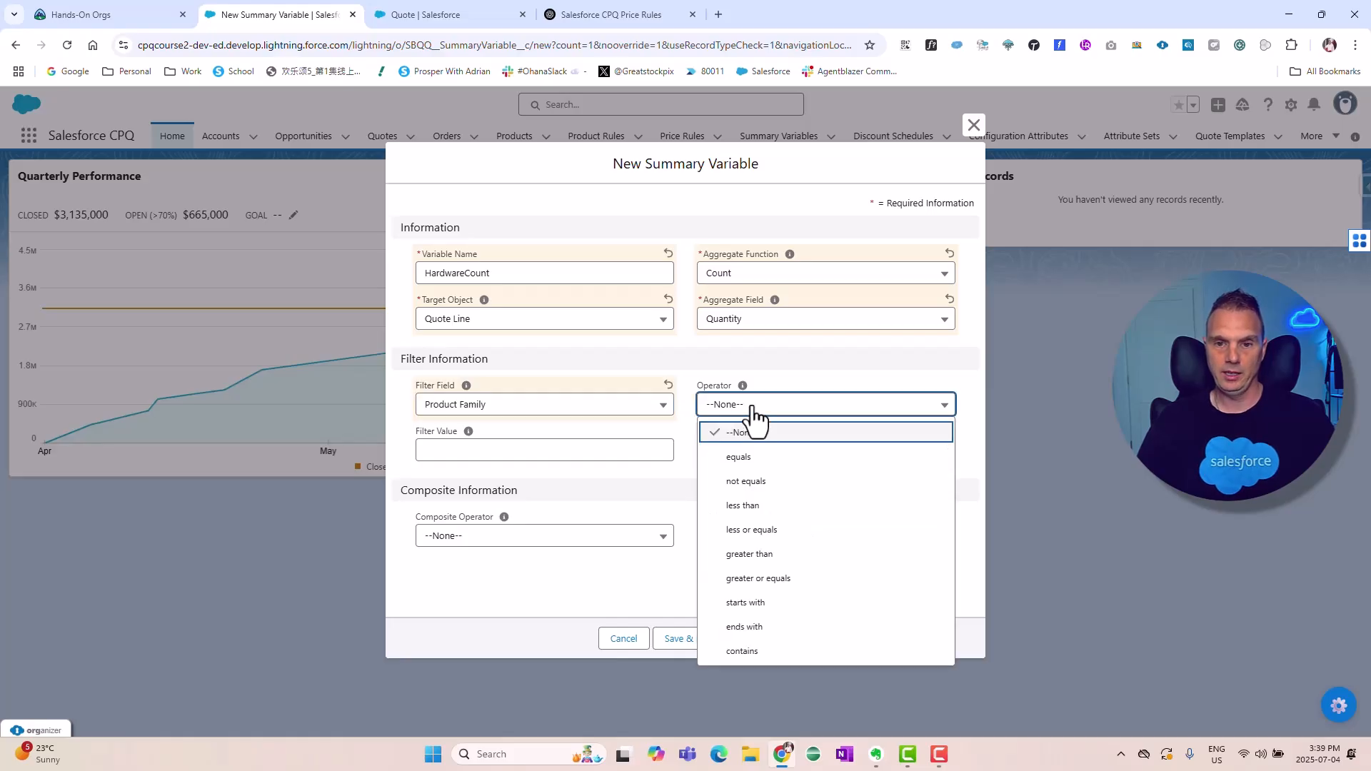
{"action": "left_click", "coordinate": [762, 454]}
{"action": "left_click", "coordinate": [482, 449]}
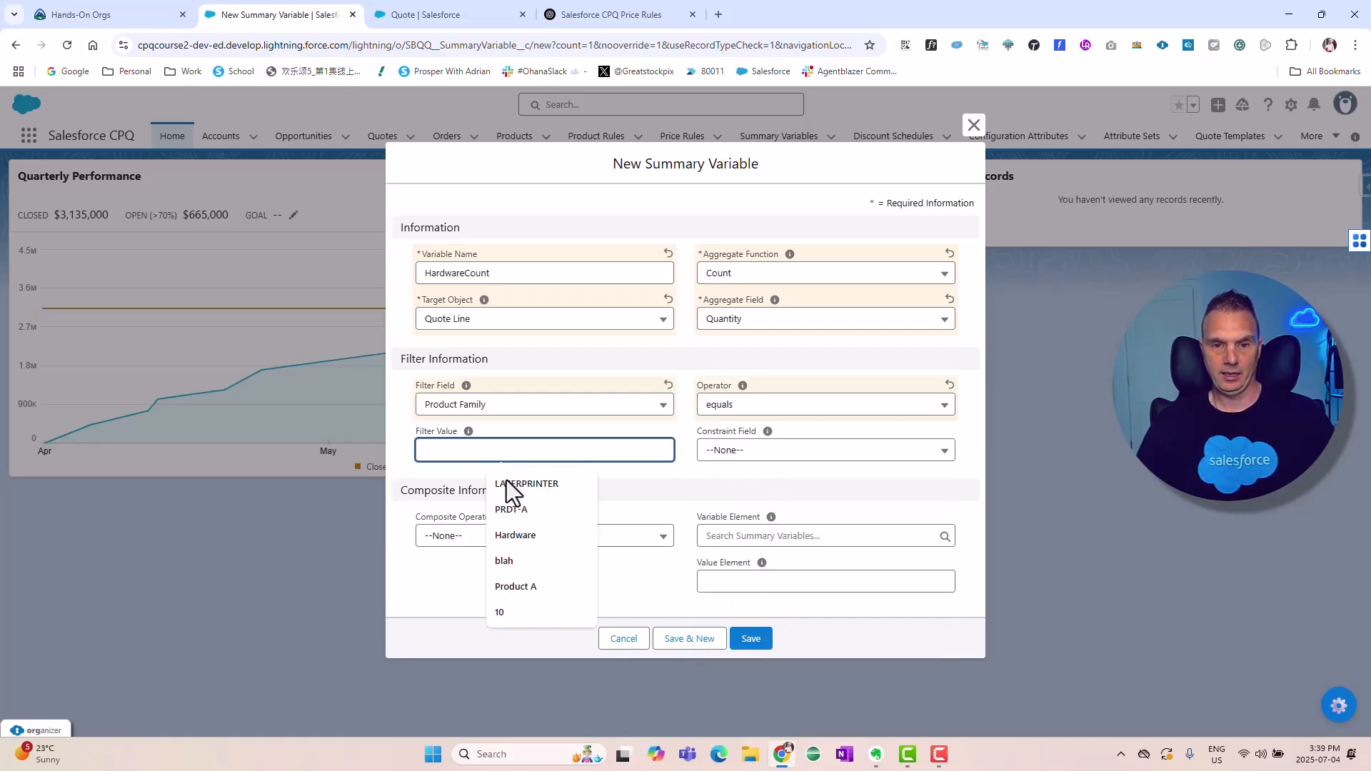
{"action": "left_click", "coordinate": [515, 537]}
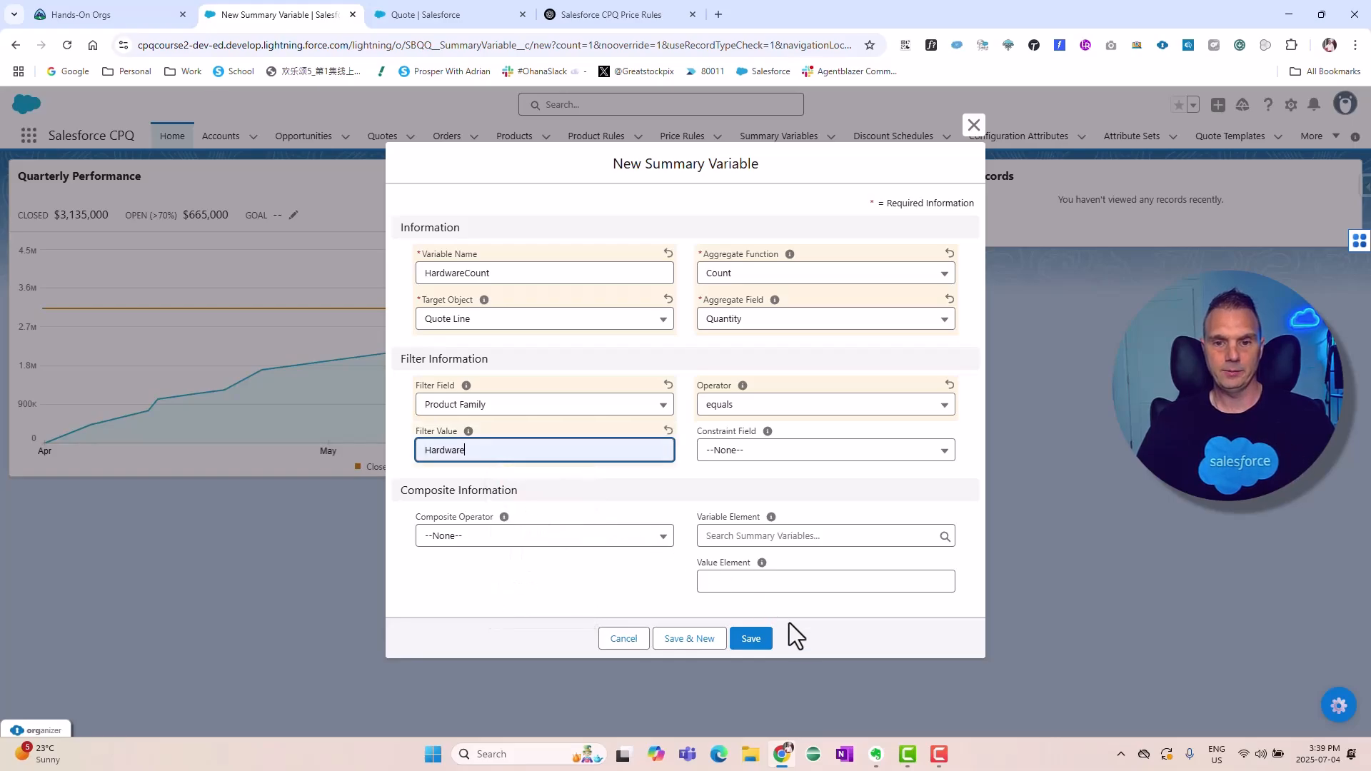
{"action": "left_click", "coordinate": [751, 639]}
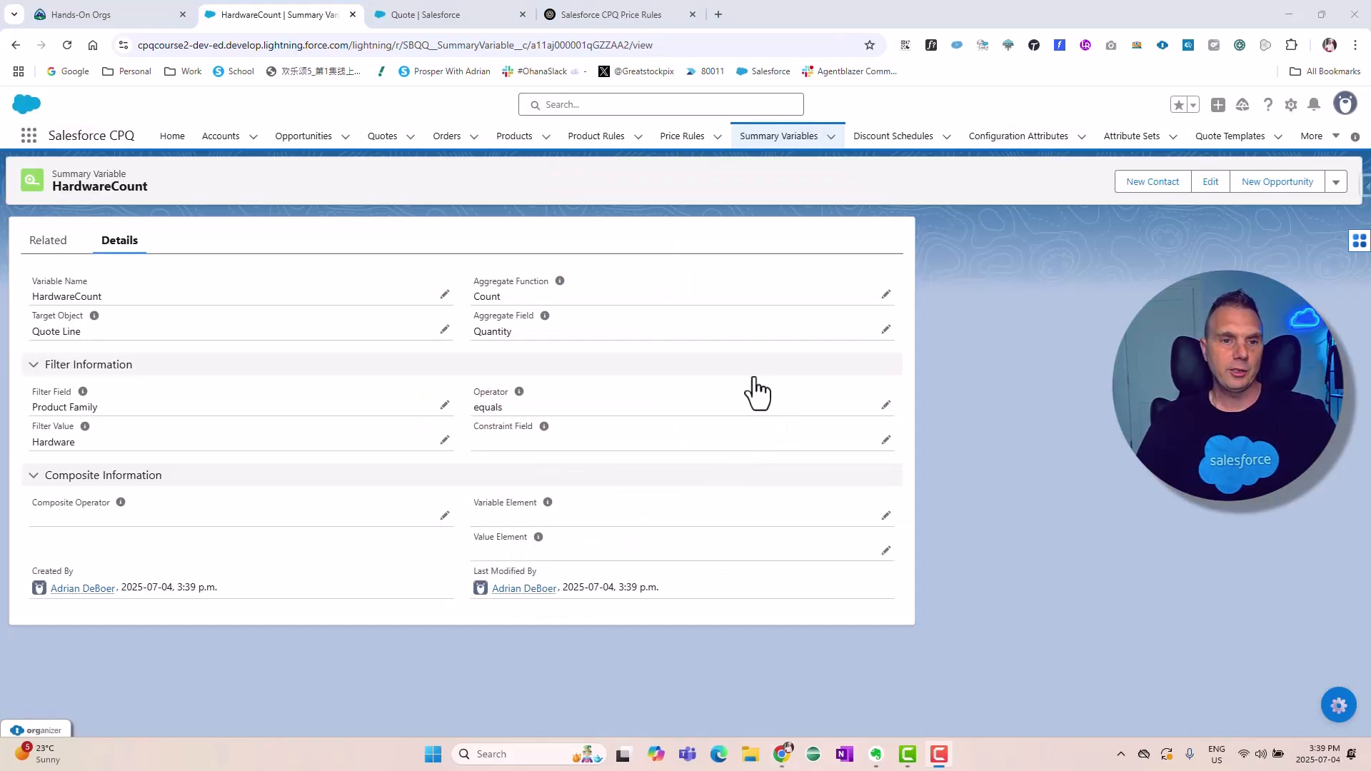
Step: Create and save an active price rule named Capture Hardware Count with evaluation scope Calculator
{"action": "left_click", "coordinate": [717, 139]}
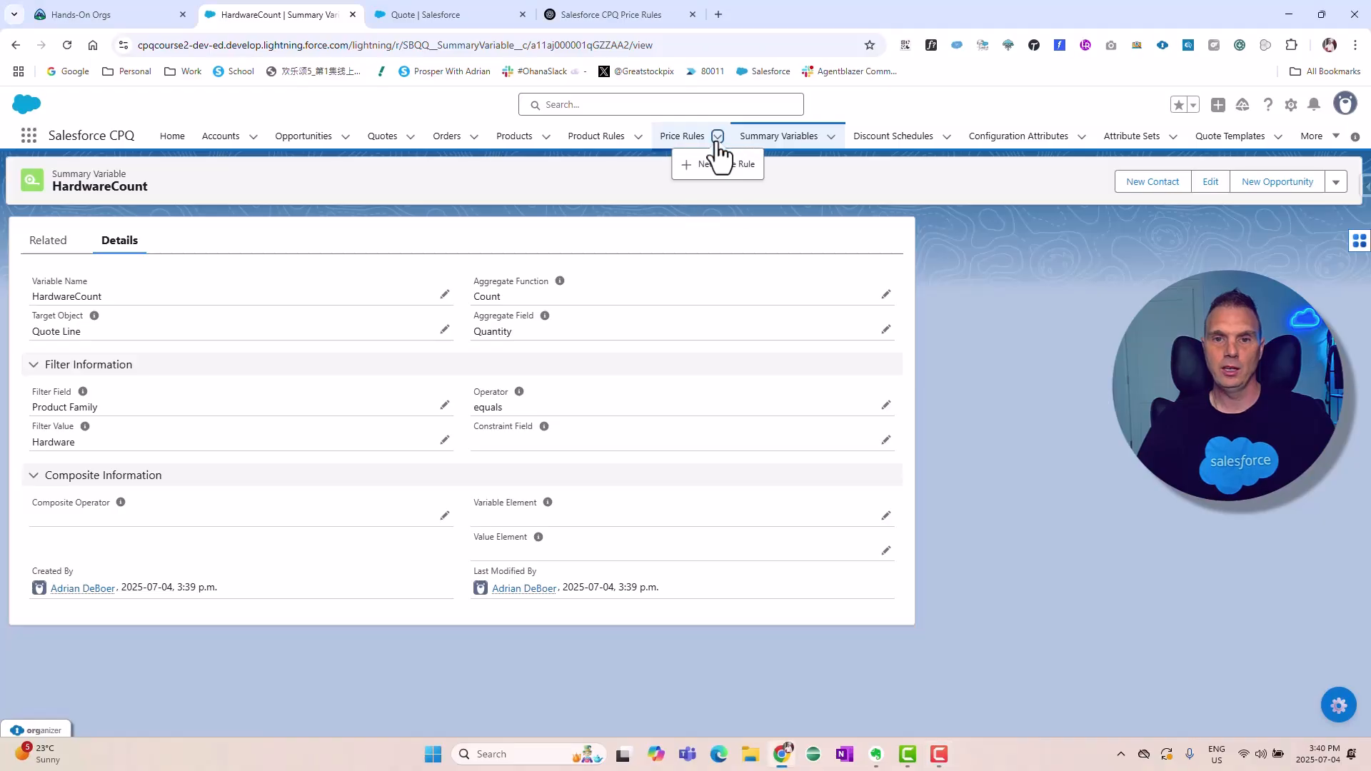
{"action": "left_click", "coordinate": [725, 164]}
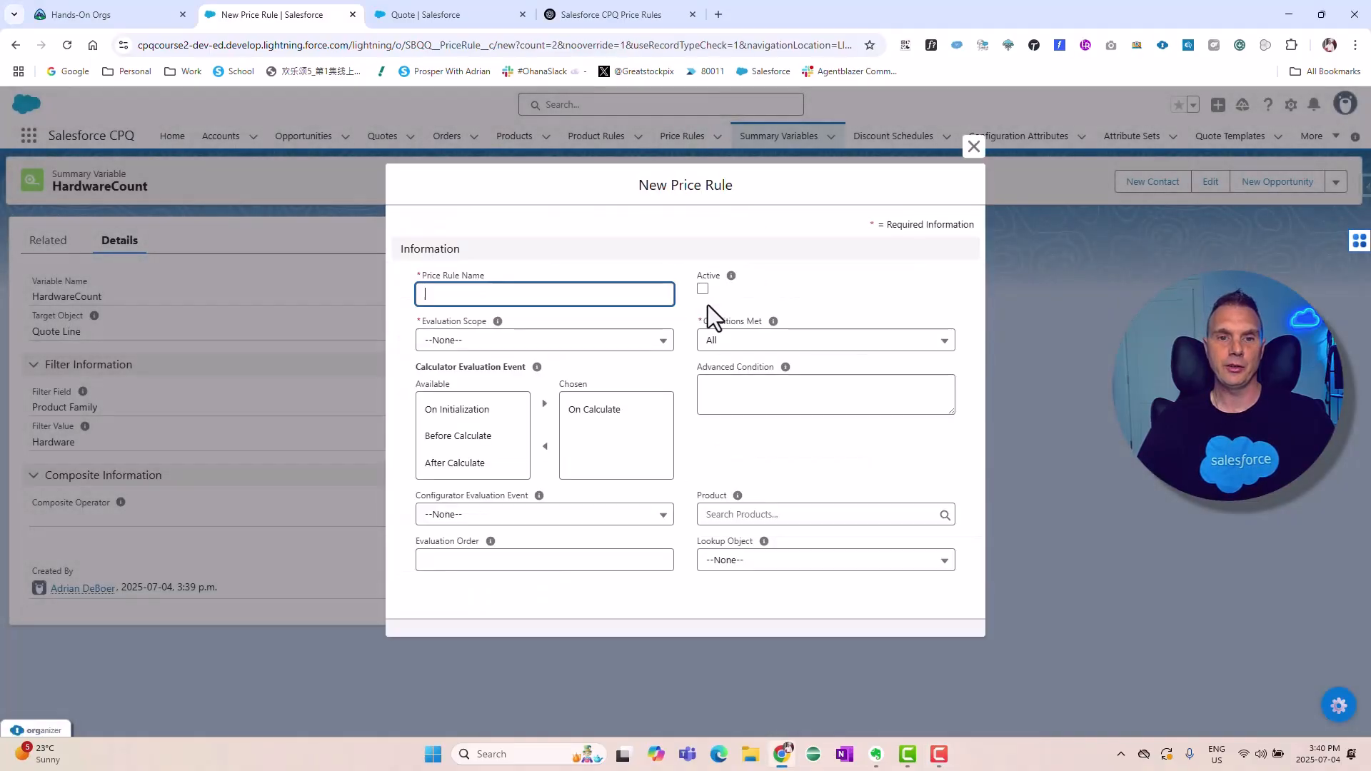
{"action": "type", "text": "Capture Hardware Count"}
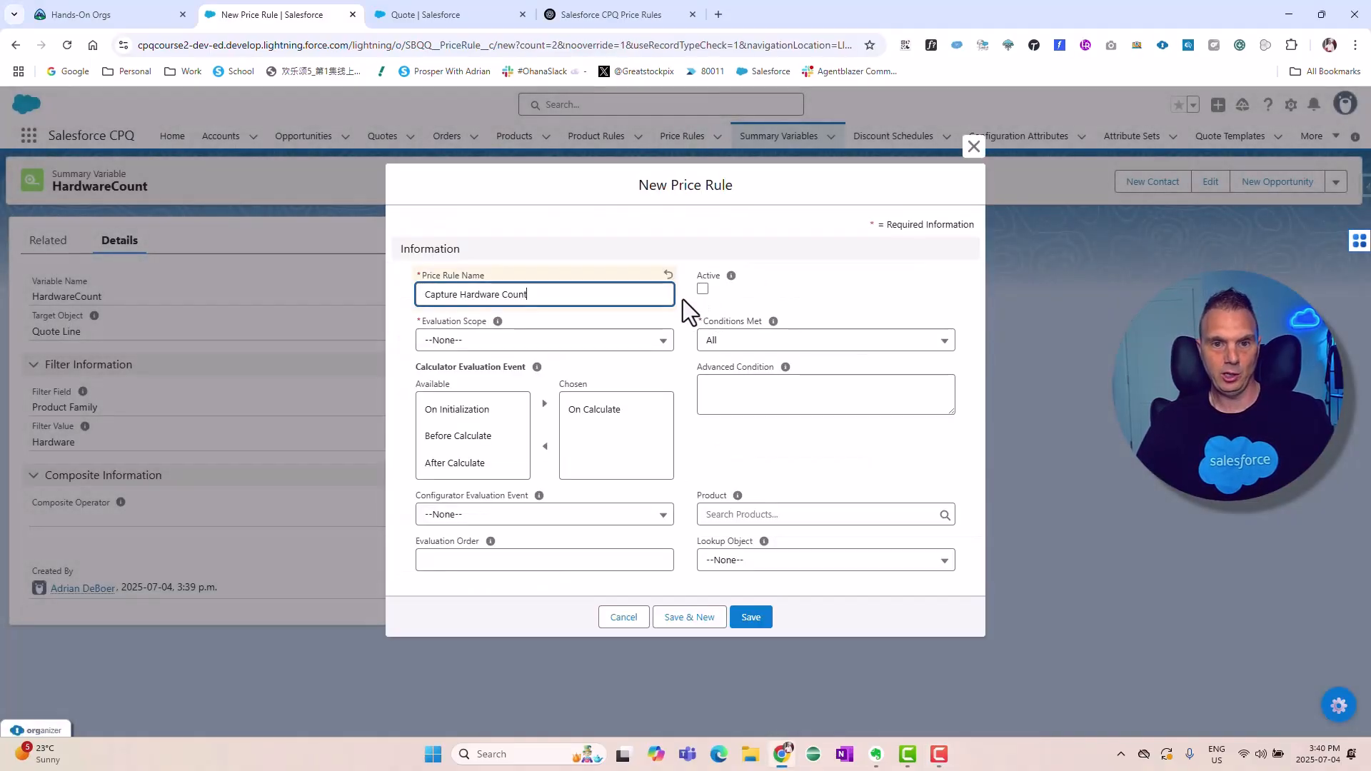
{"action": "left_click", "coordinate": [503, 341]}
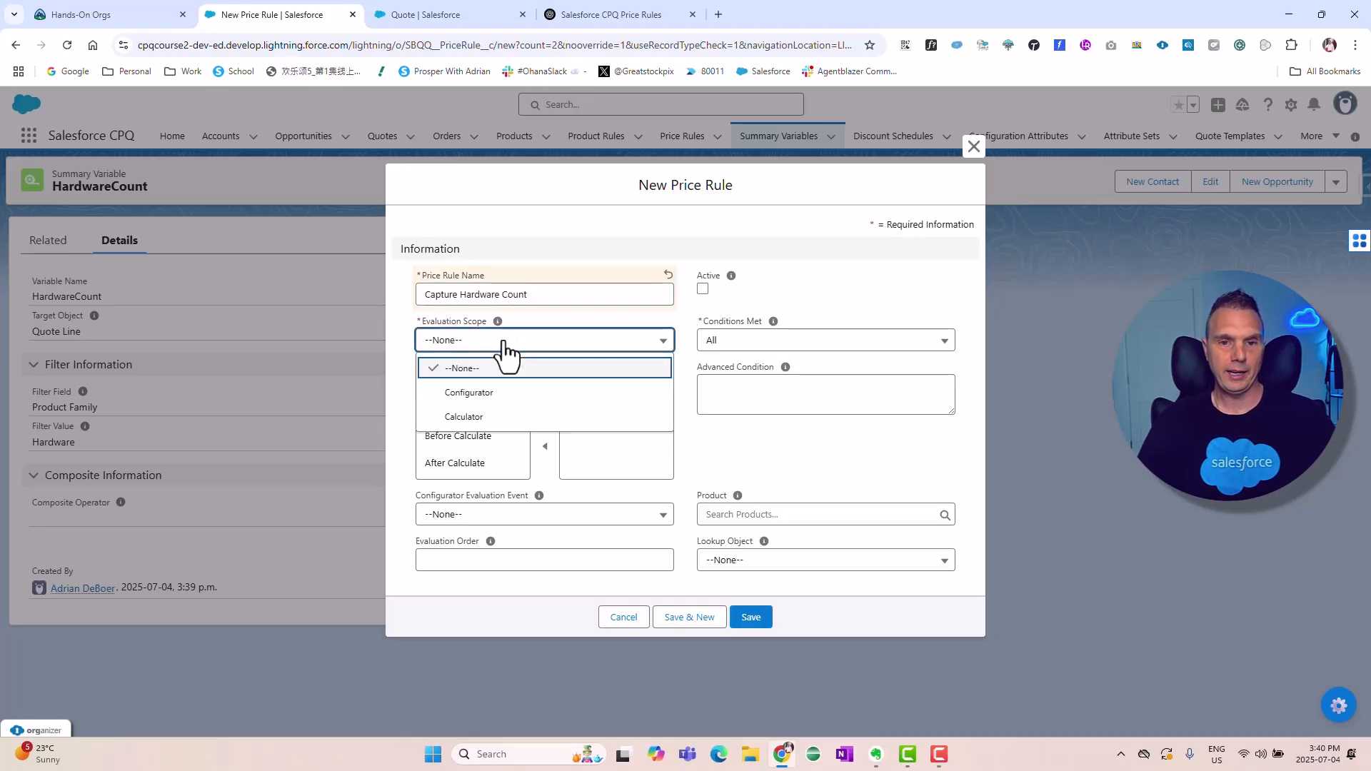
{"action": "left_click", "coordinate": [500, 417]}
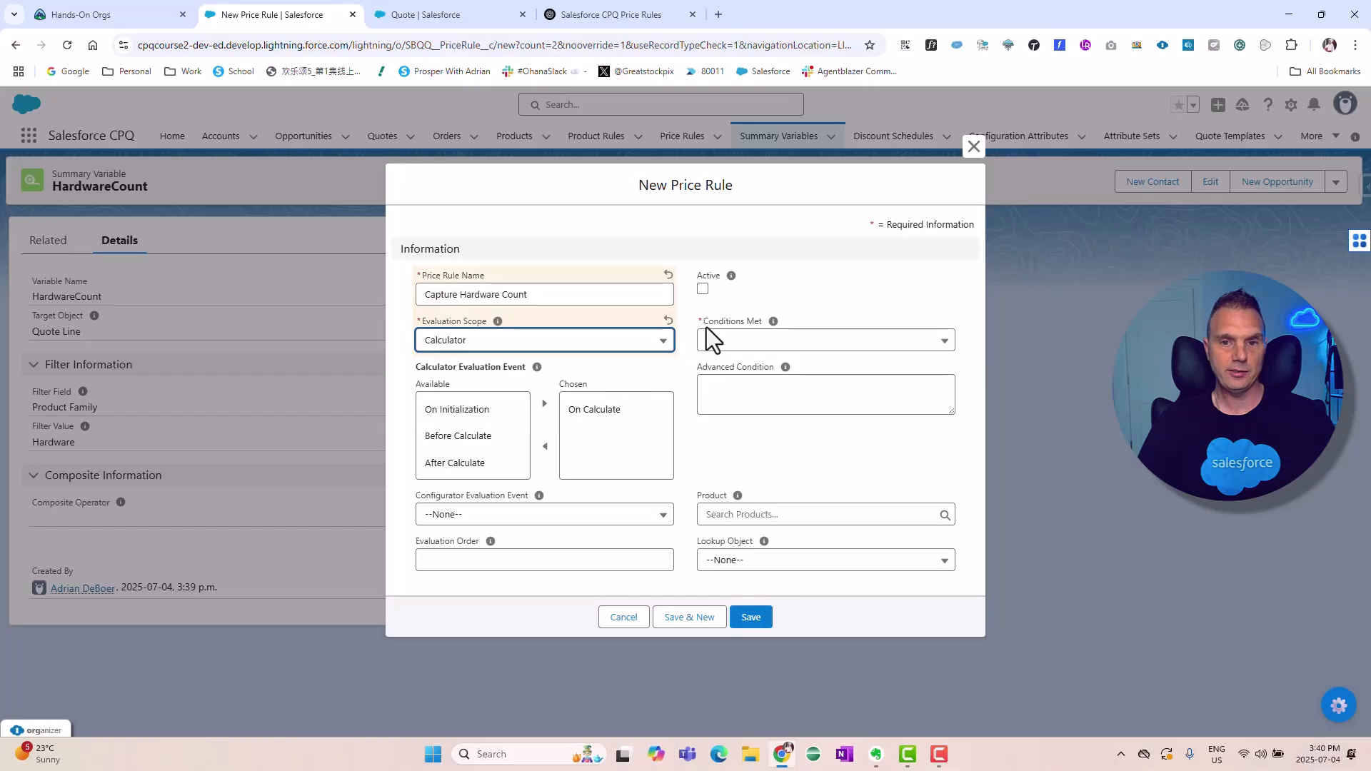
{"action": "left_click", "coordinate": [704, 289]}
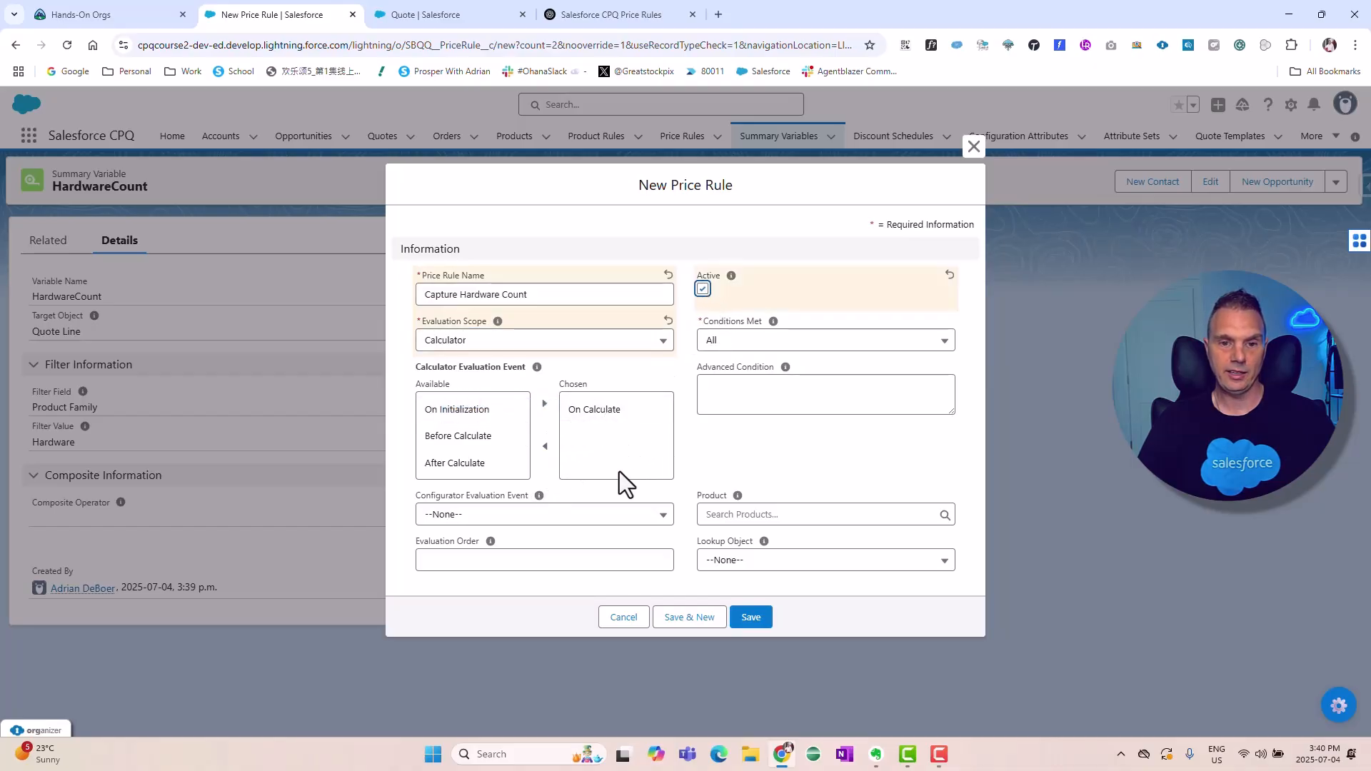
{"action": "left_click", "coordinate": [542, 522]}
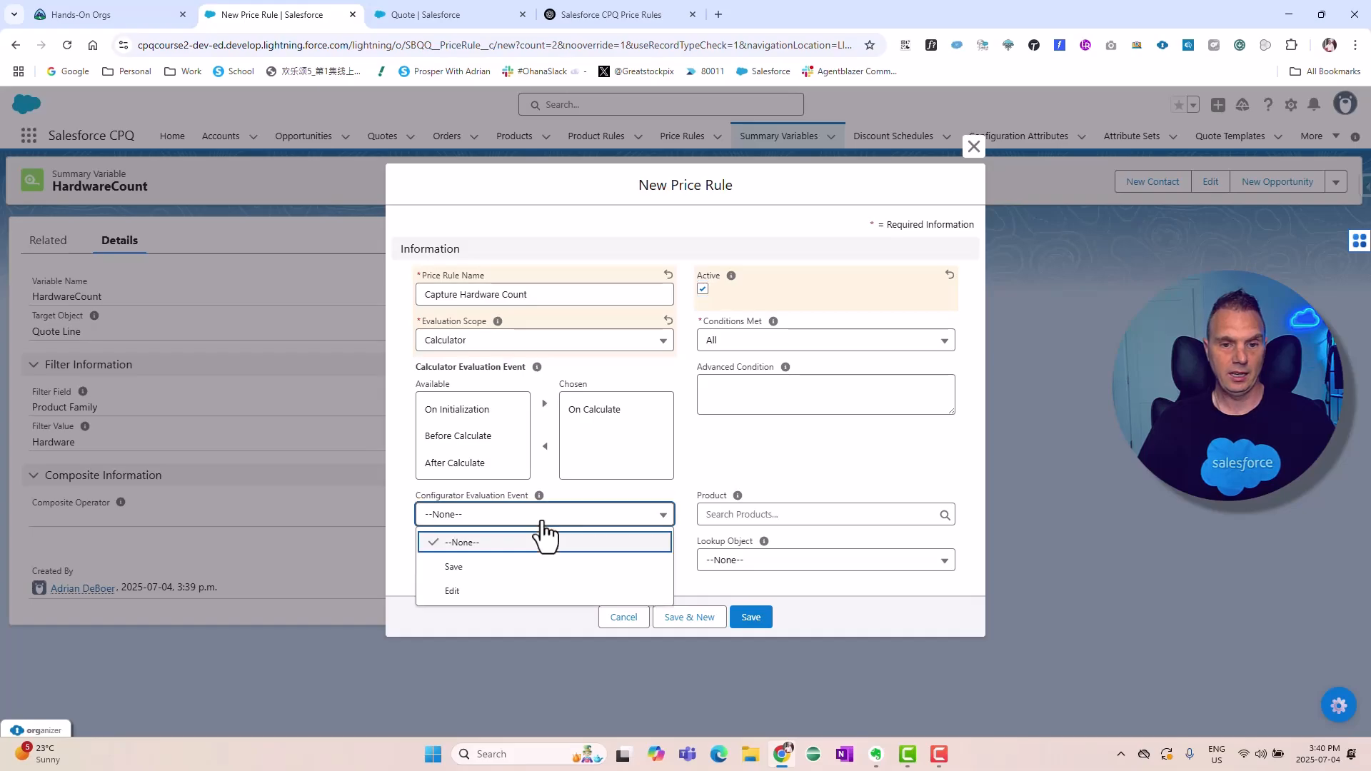
{"action": "left_click", "coordinate": [743, 469]}
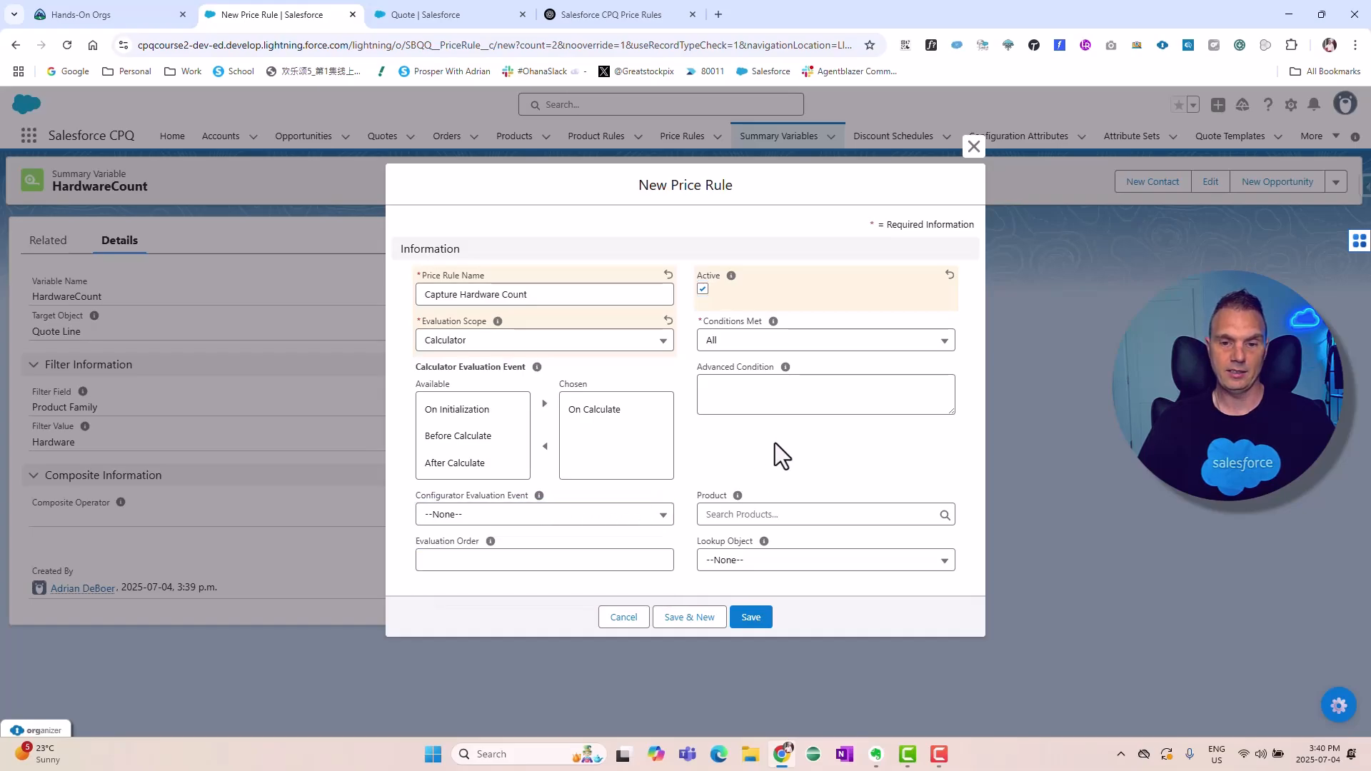
{"action": "left_click", "coordinate": [751, 618]}
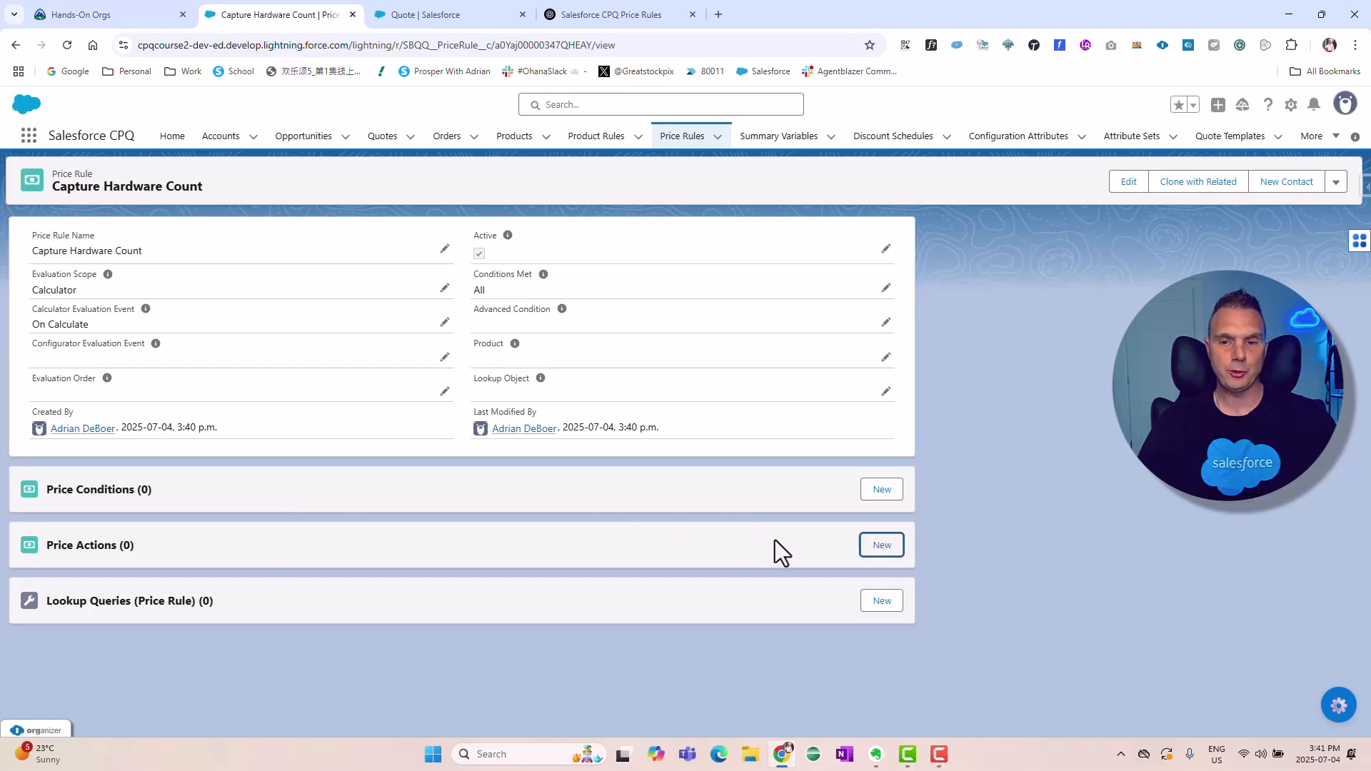
Step: Start a new price action for the rule with target object Quote and check the available target field options
{"action": "left_click", "coordinate": [882, 546]}
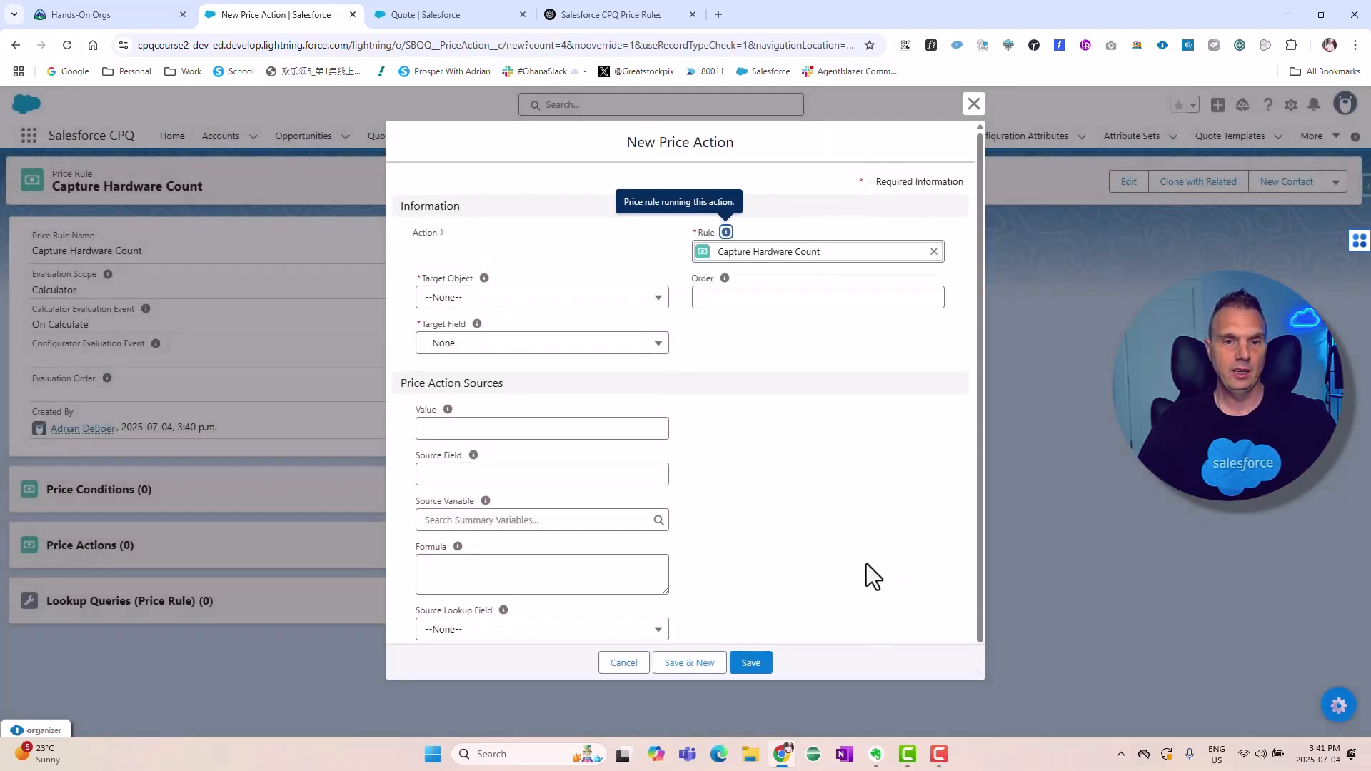
{"action": "left_click", "coordinate": [534, 298]}
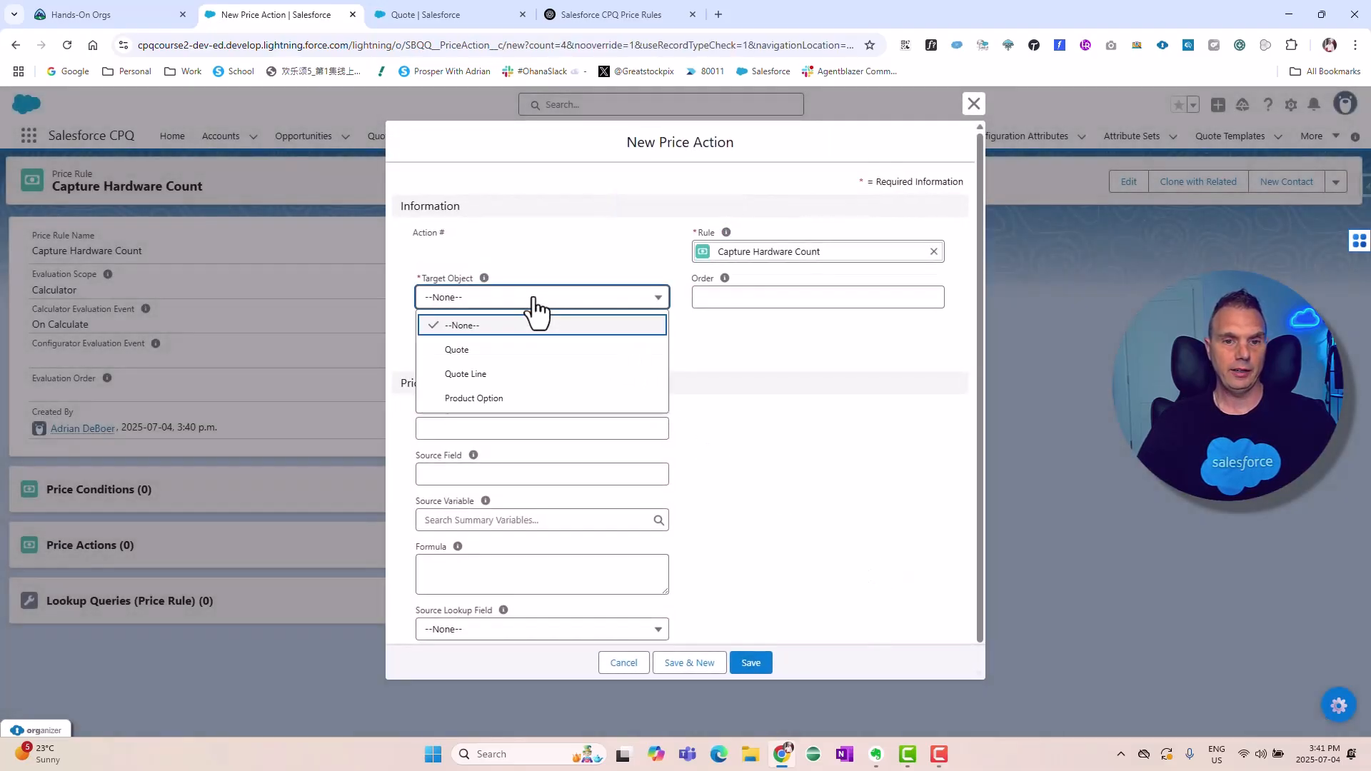
{"action": "left_click", "coordinate": [532, 350]}
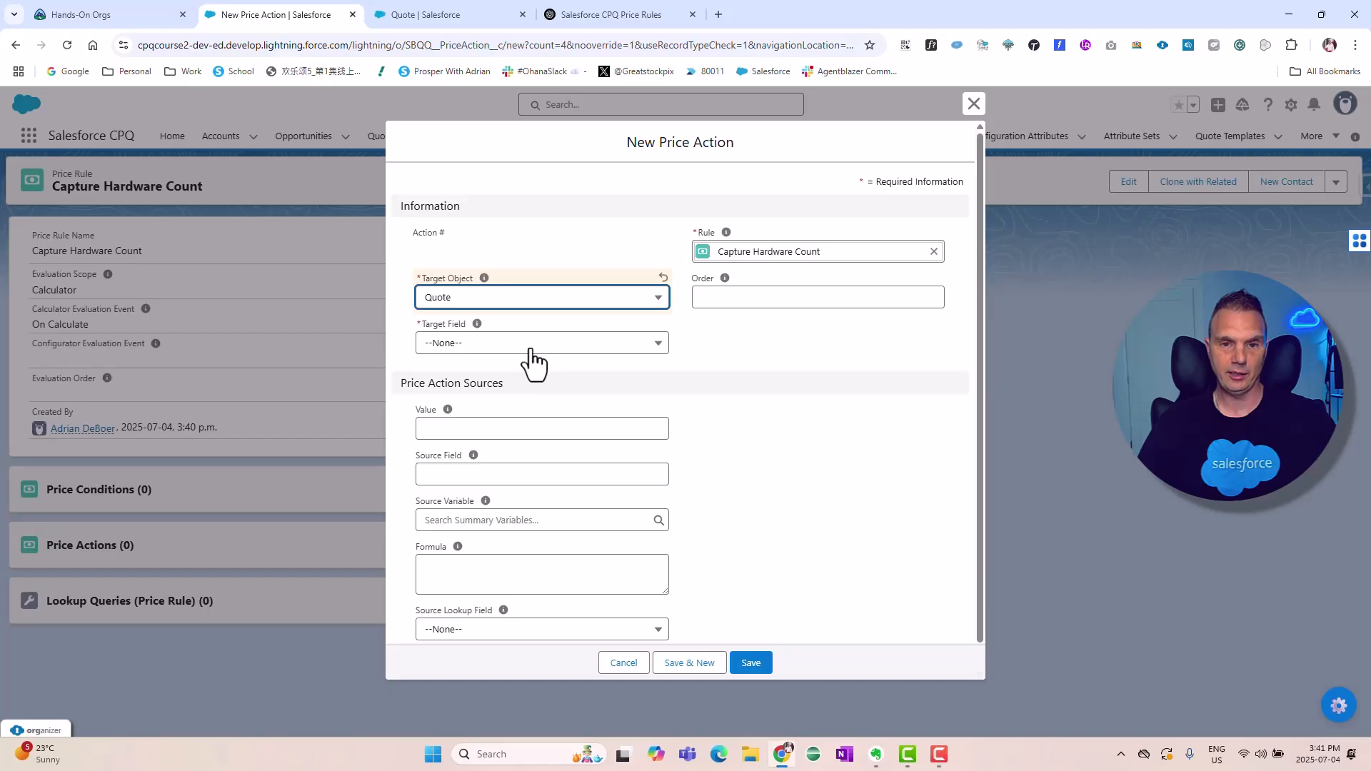
{"action": "left_click", "coordinate": [532, 345]}
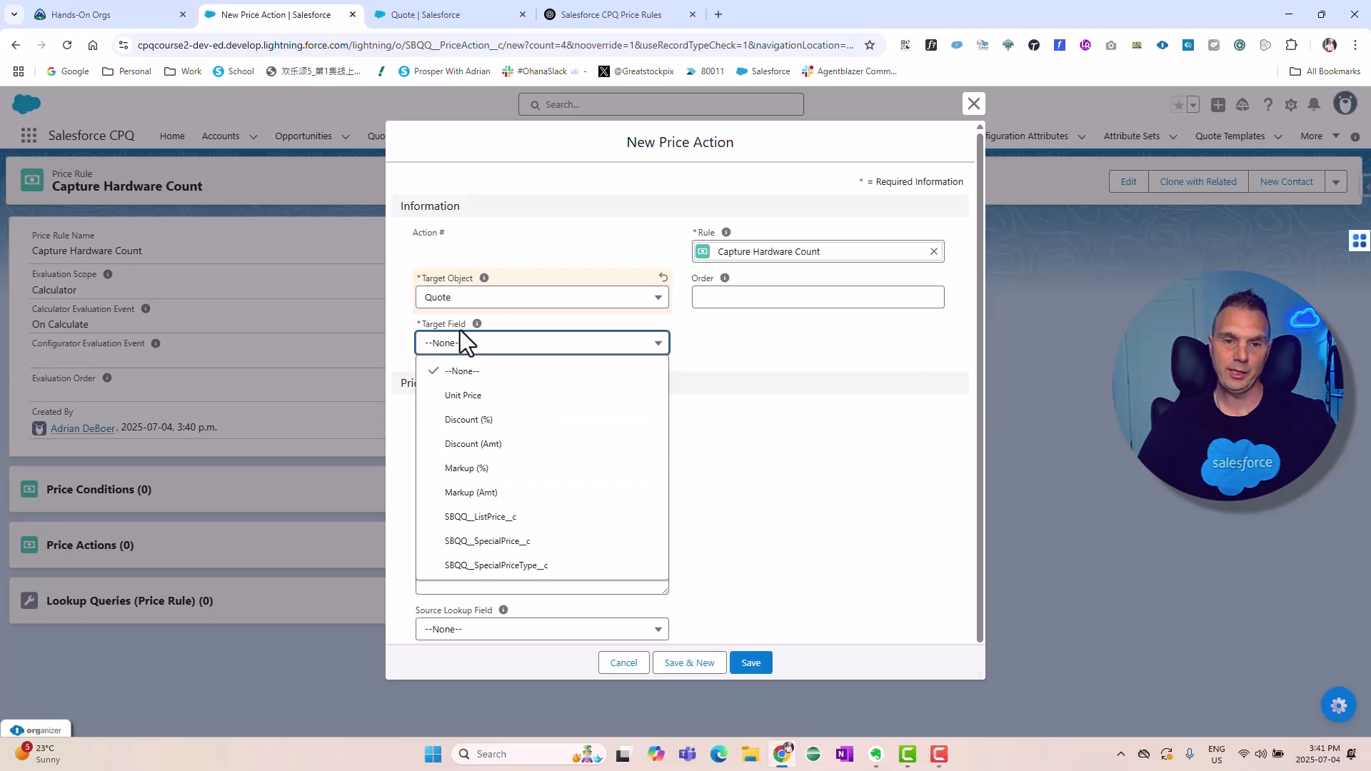
{"action": "left_click", "coordinate": [717, 460]}
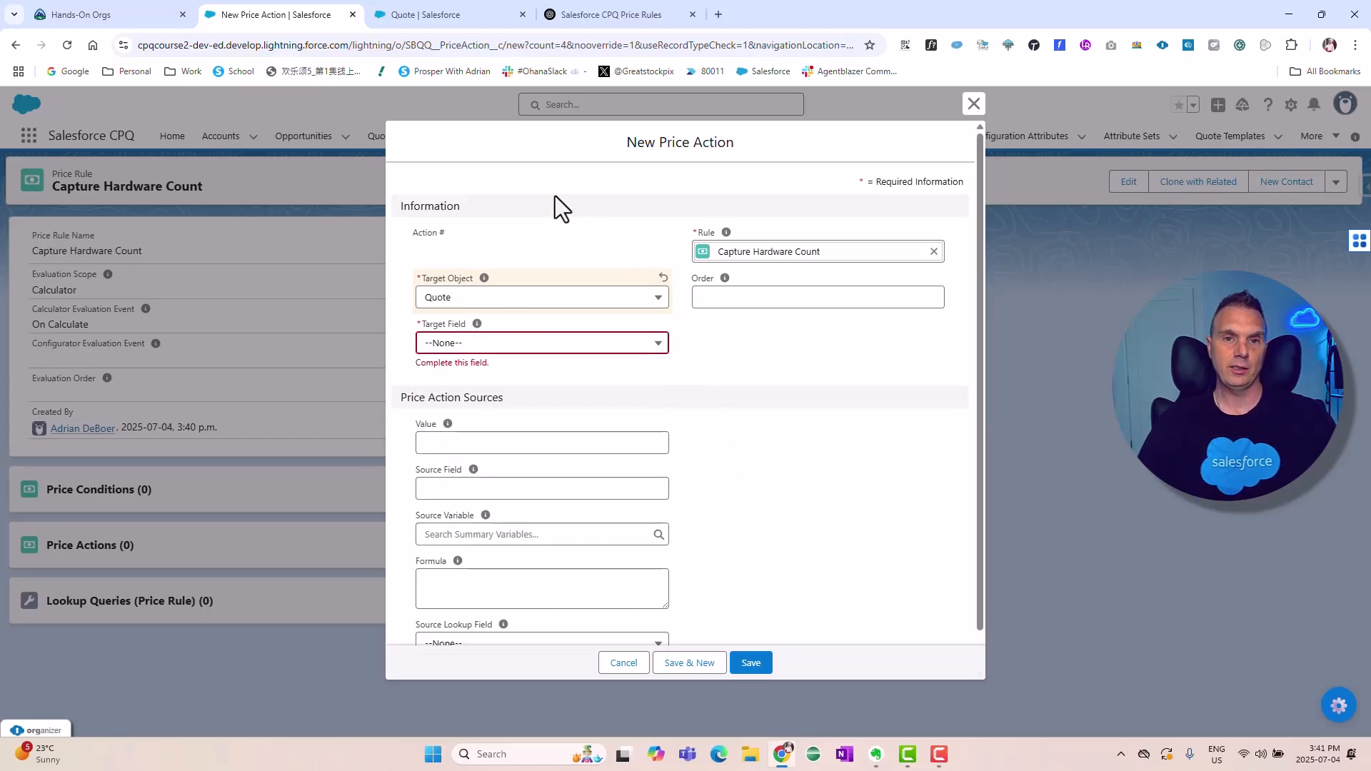
Step: Switch to Setup, find the Quote object in Object Manager and open its fields list
{"action": "left_click", "coordinate": [440, 11]}
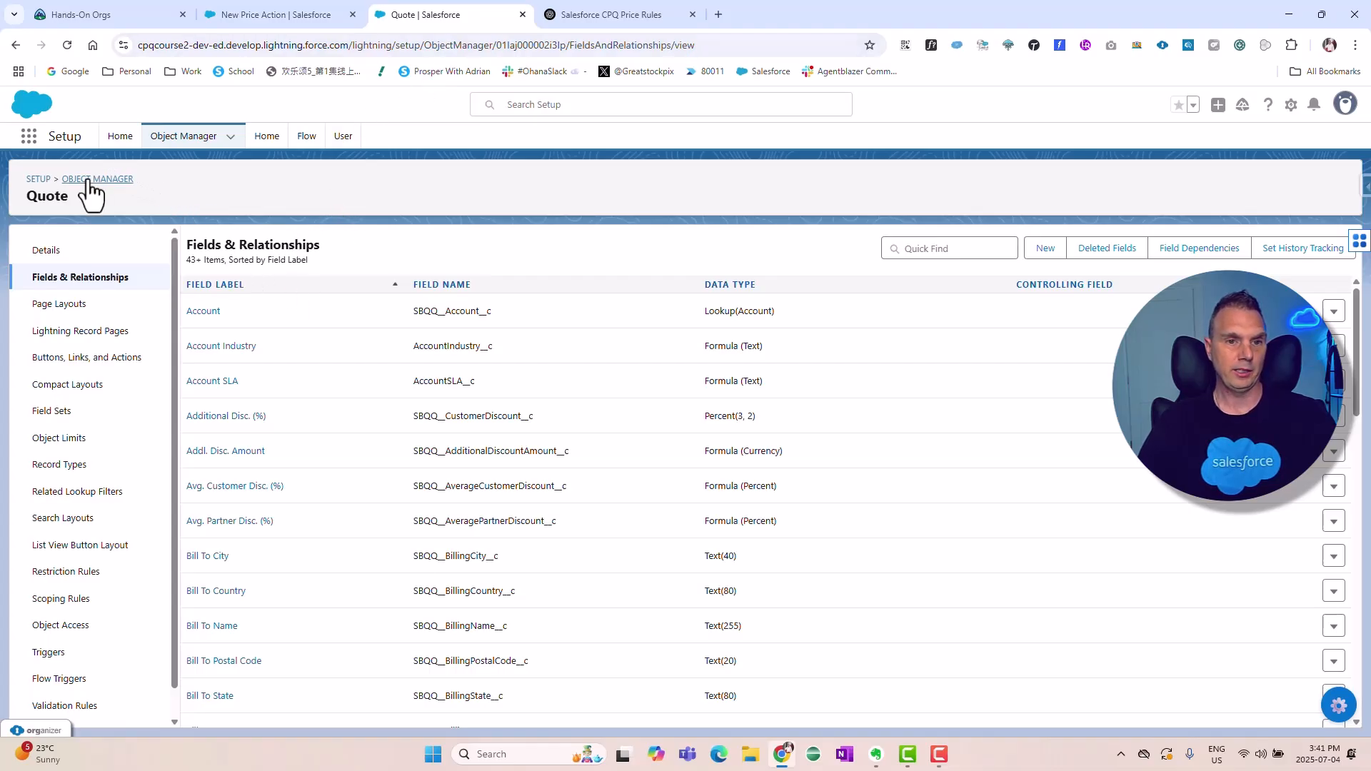
{"action": "left_click", "coordinate": [184, 137]}
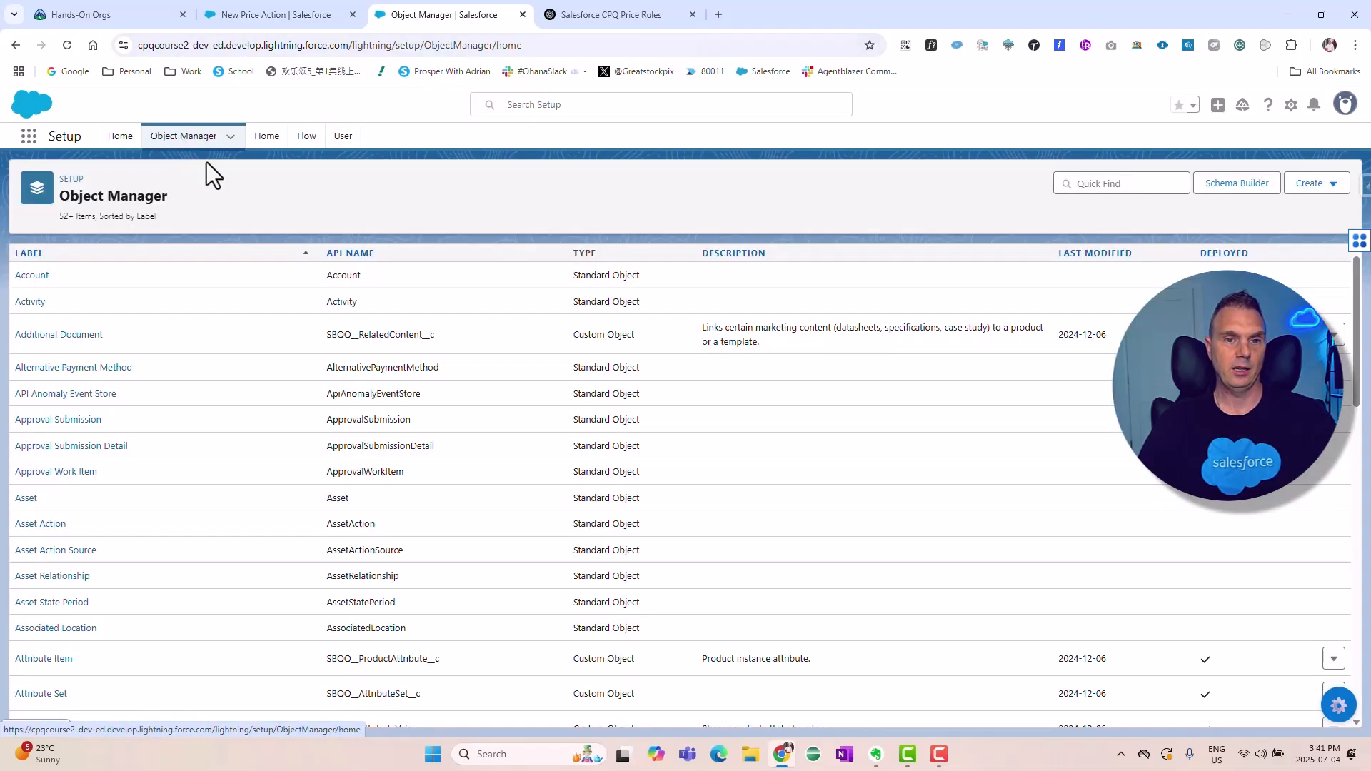
{"action": "left_click", "coordinate": [1105, 184]}
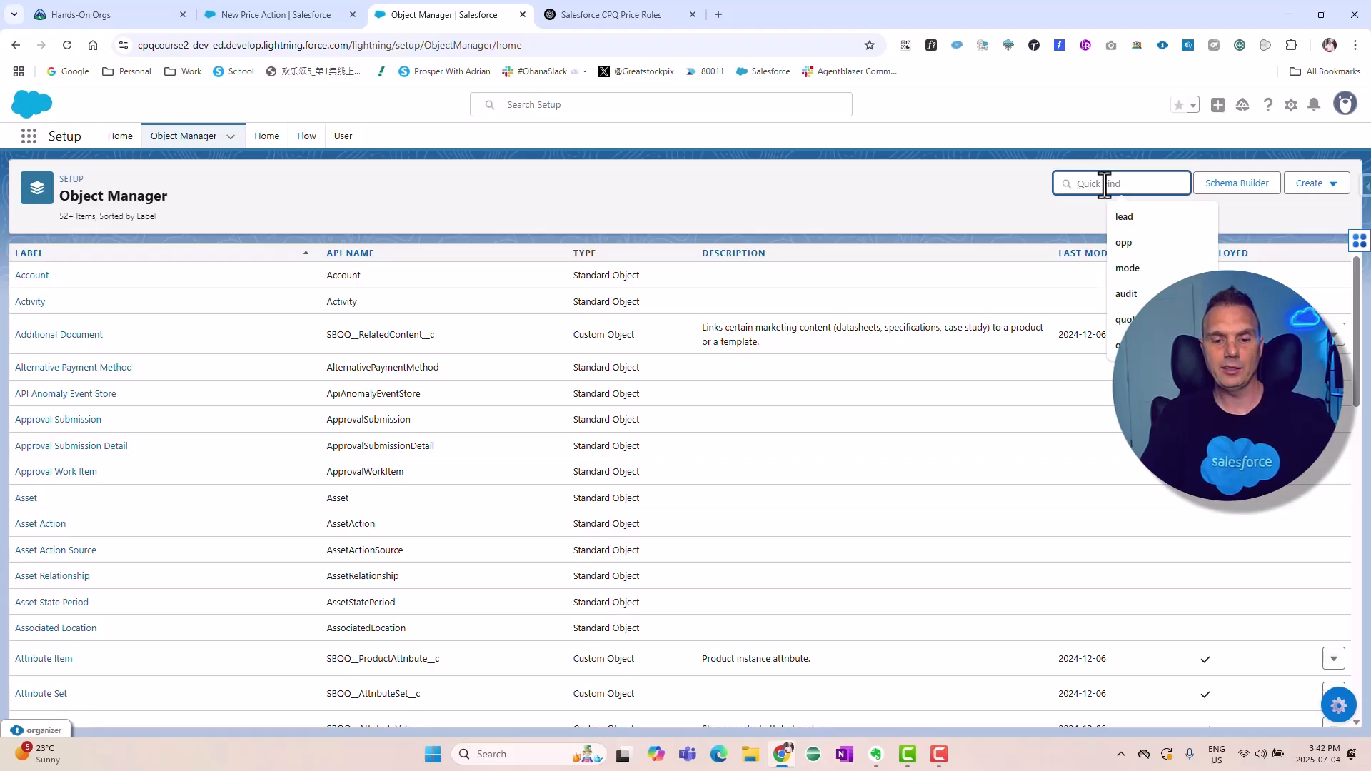
{"action": "type", "text": "quote"}
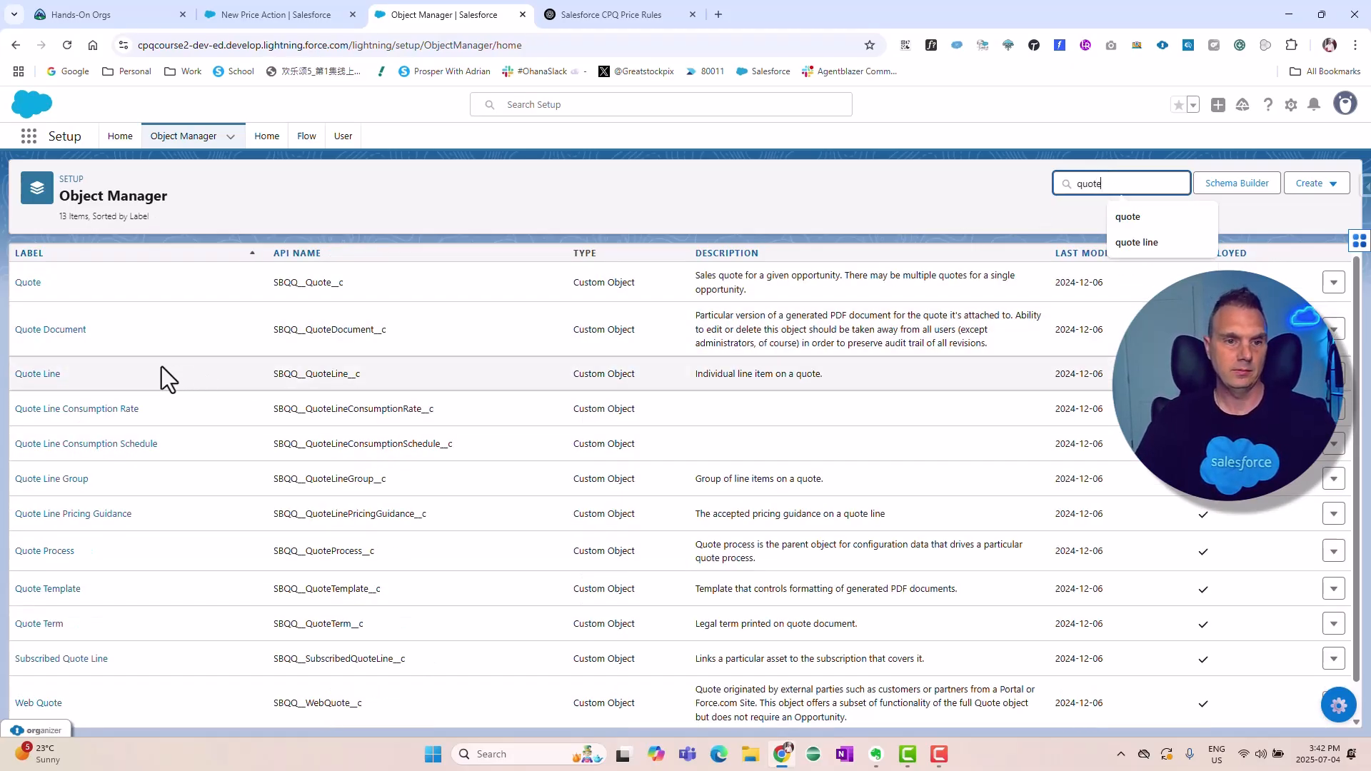
{"action": "left_click", "coordinate": [24, 288]}
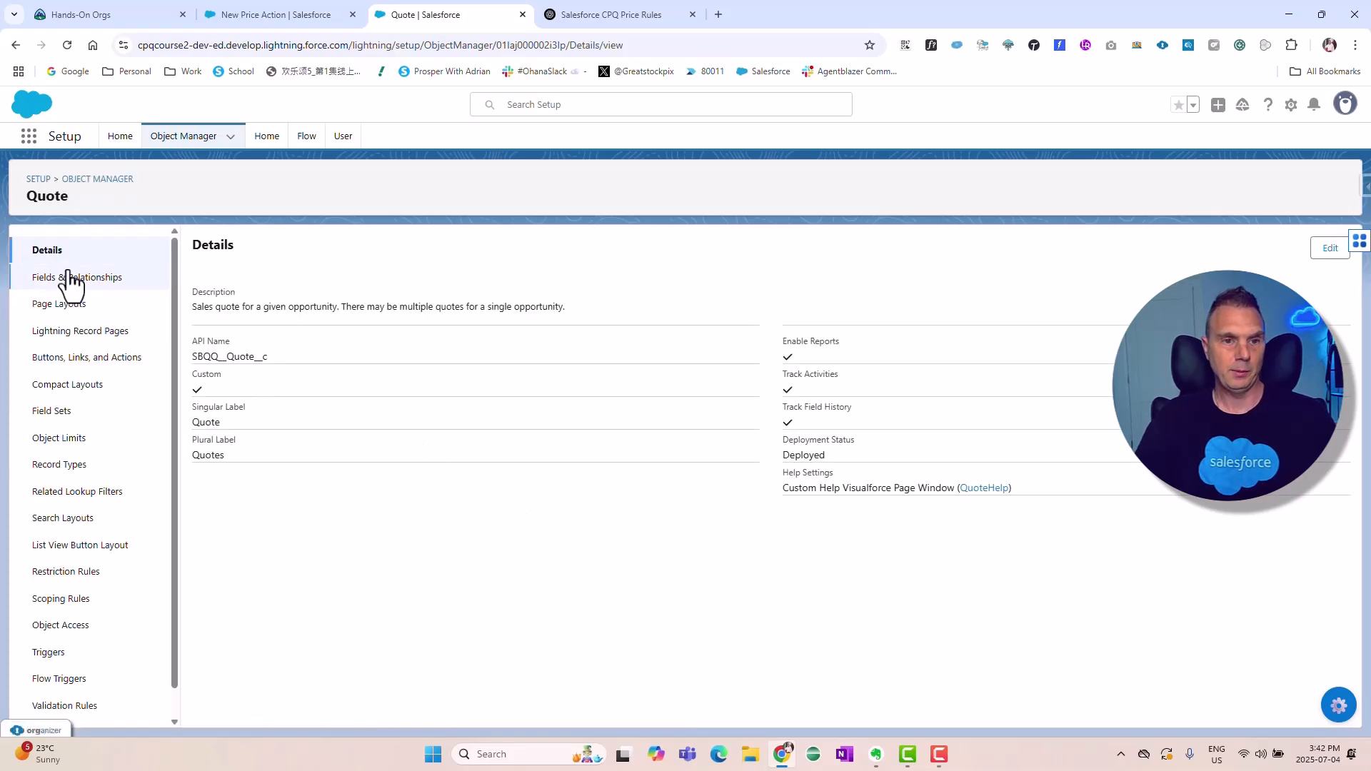
{"action": "left_click", "coordinate": [79, 278]}
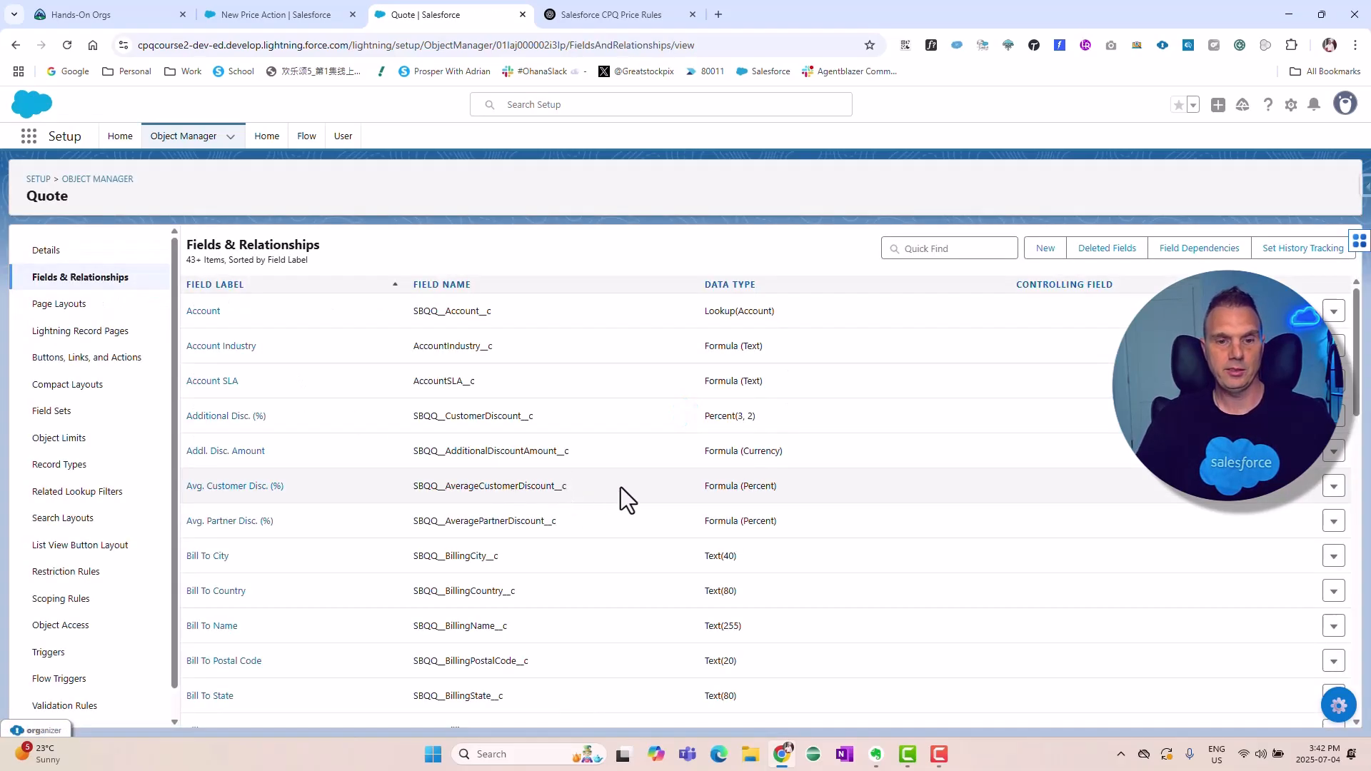
Step: Find "hardware" in the Quote fields and copy the API name of the Hardware Count Debug field
{"action": "scroll", "coordinate": [611, 514], "scroll_direction": "down", "scroll_amount": 2}
{"action": "type", "text": "har"}
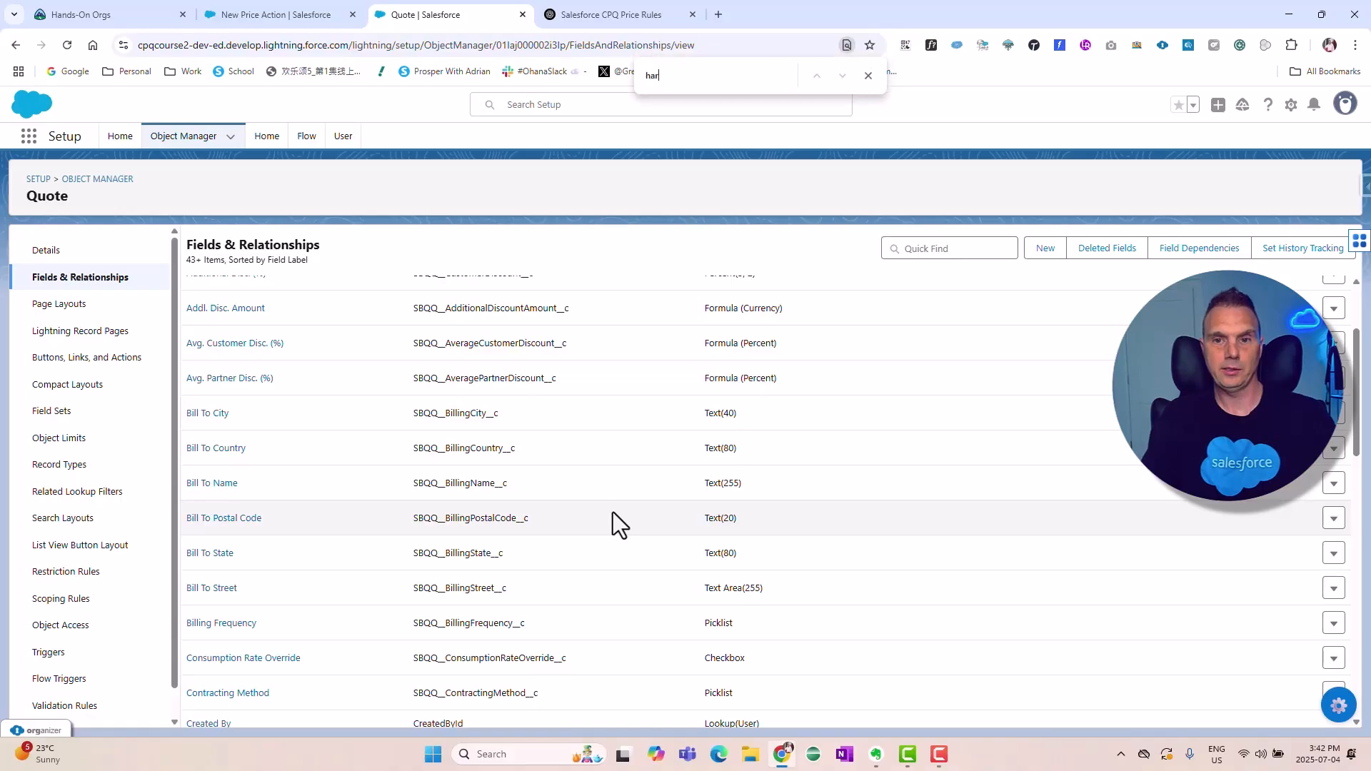
{"action": "type", "text": "dware"}
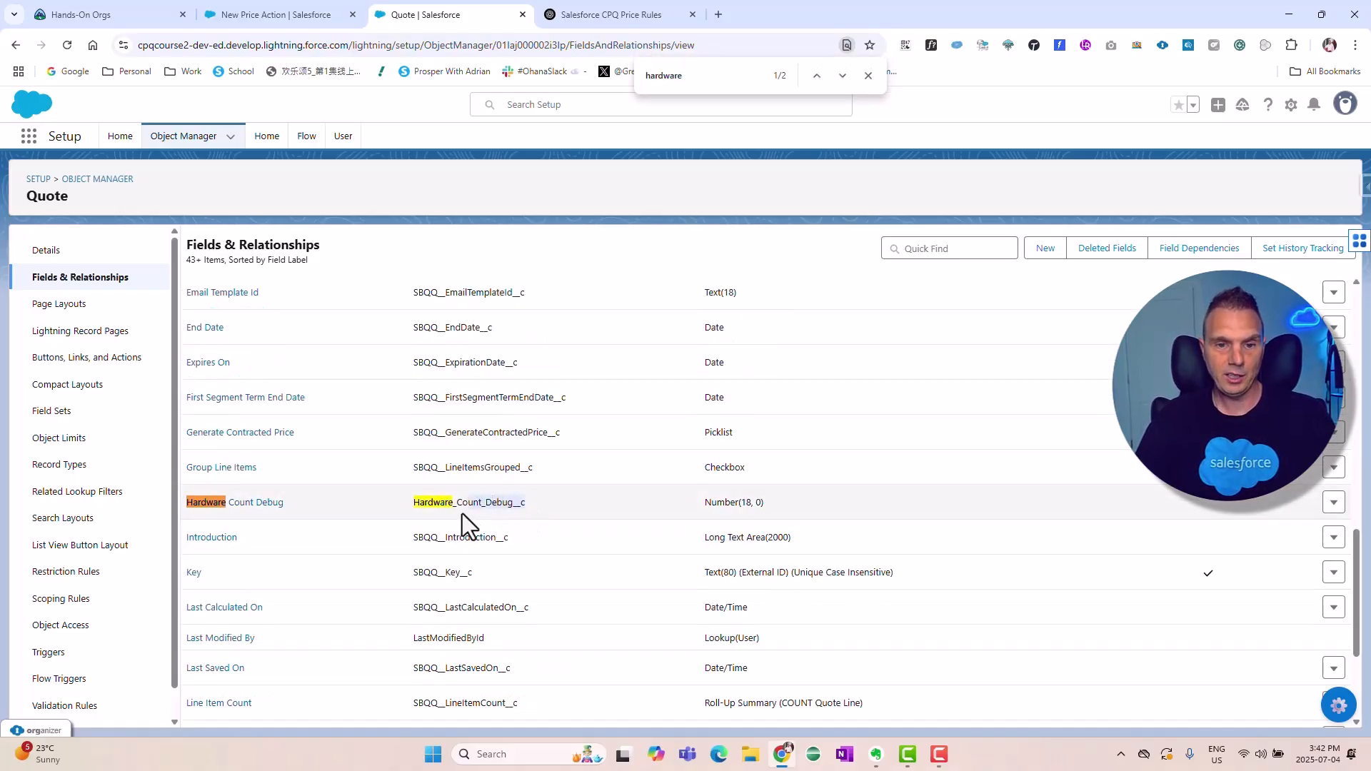
{"action": "left_click_drag", "start_coordinate": [461, 513], "coordinate": [416, 505]}
{"action": "key", "text": "ctrl+c"}
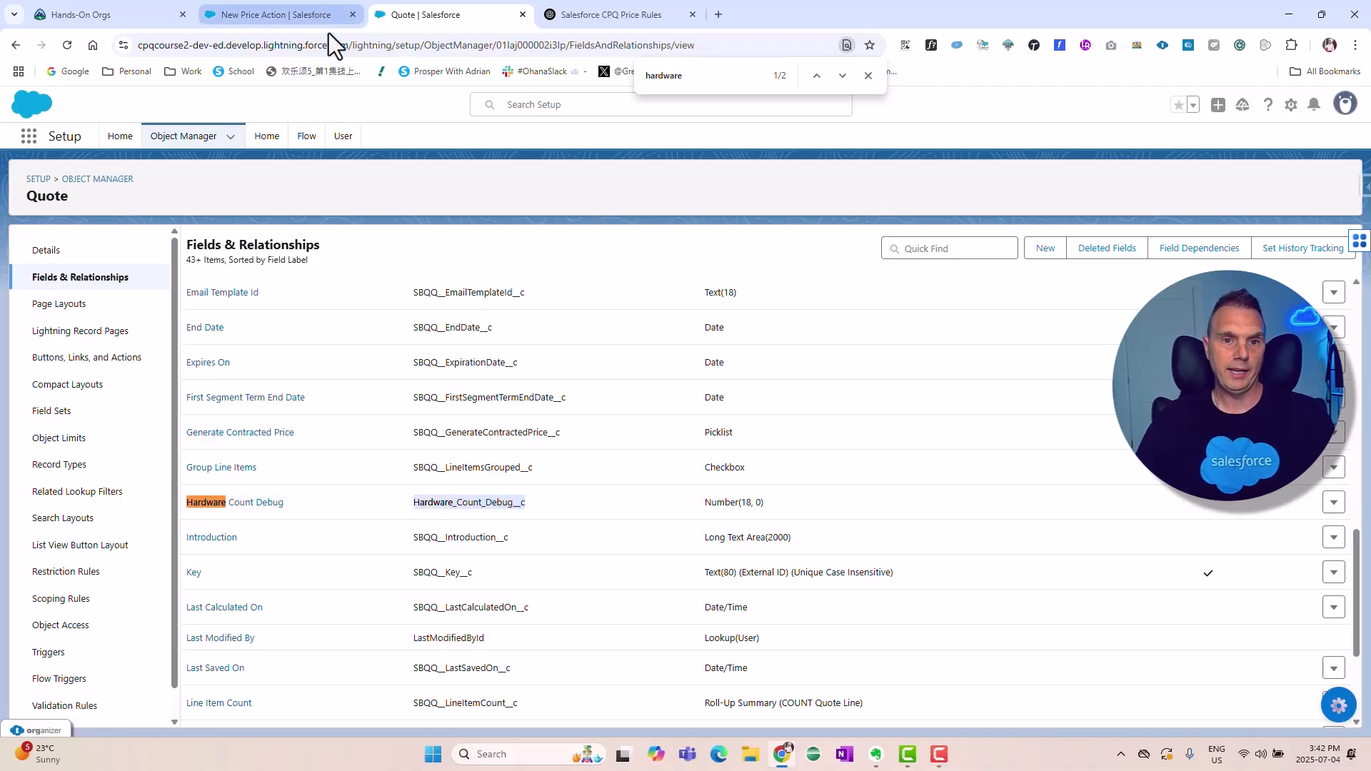
Step: Find the Price Action object in Object Manager and open the definition of its Target Field
{"action": "left_click", "coordinate": [92, 182]}
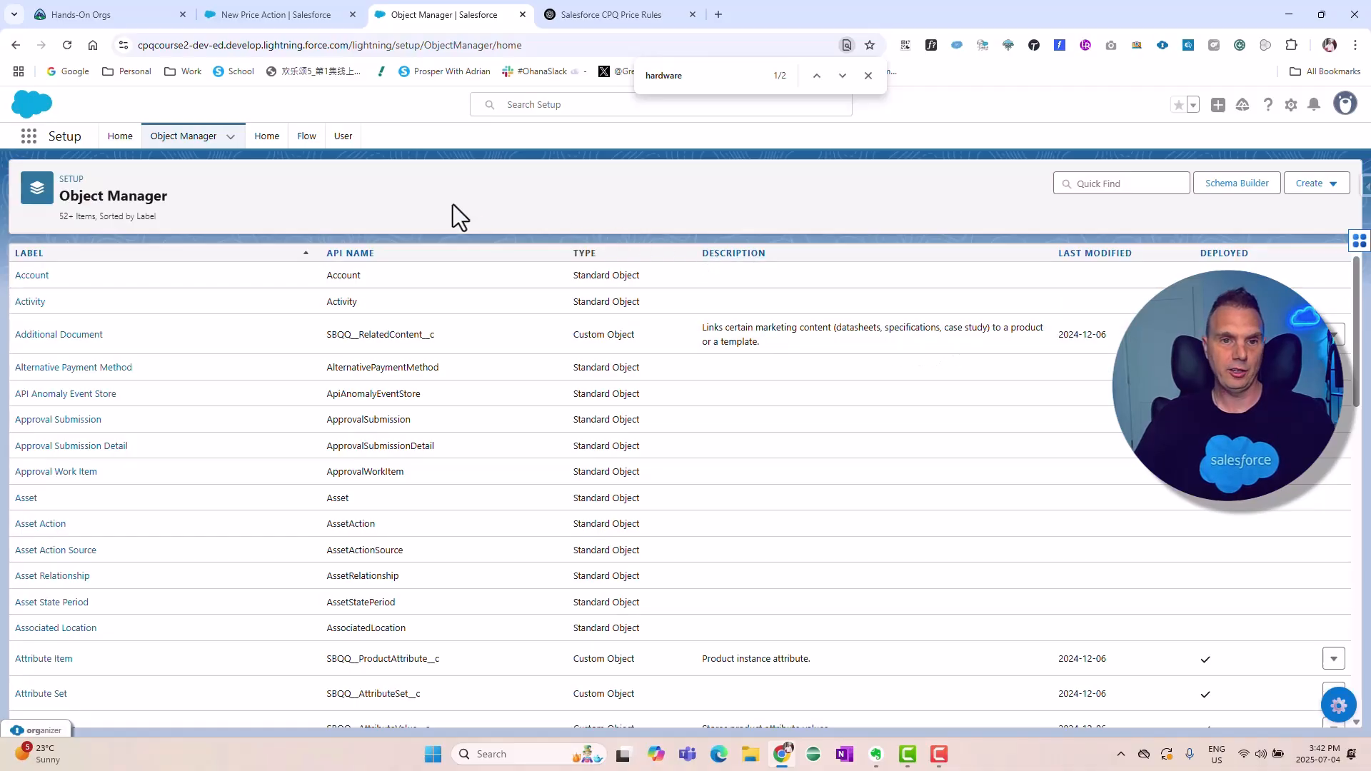
{"action": "scroll", "coordinate": [374, 473], "scroll_direction": "down", "scroll_amount": 5}
{"action": "scroll", "coordinate": [533, 411], "scroll_direction": "down", "scroll_amount": 15}
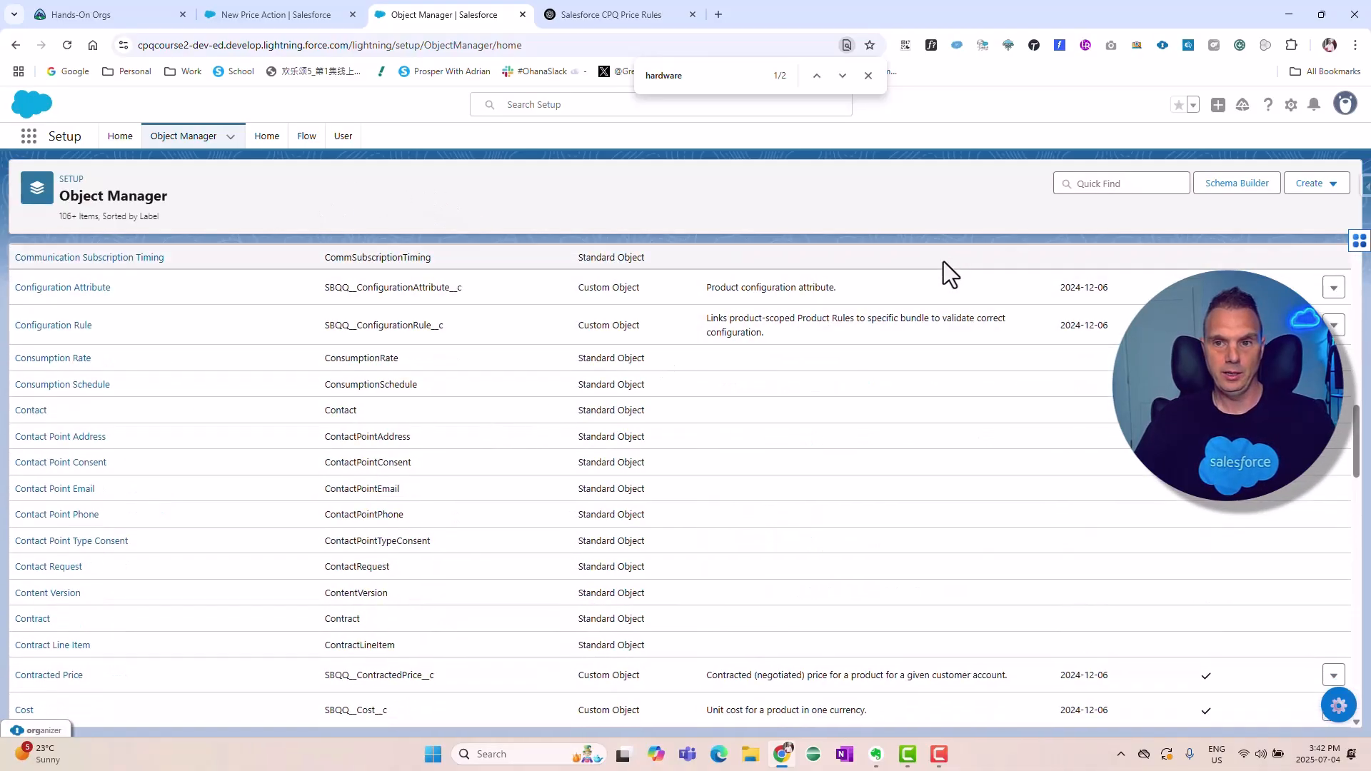
{"action": "scroll", "coordinate": [892, 468], "scroll_direction": "down", "scroll_amount": 20}
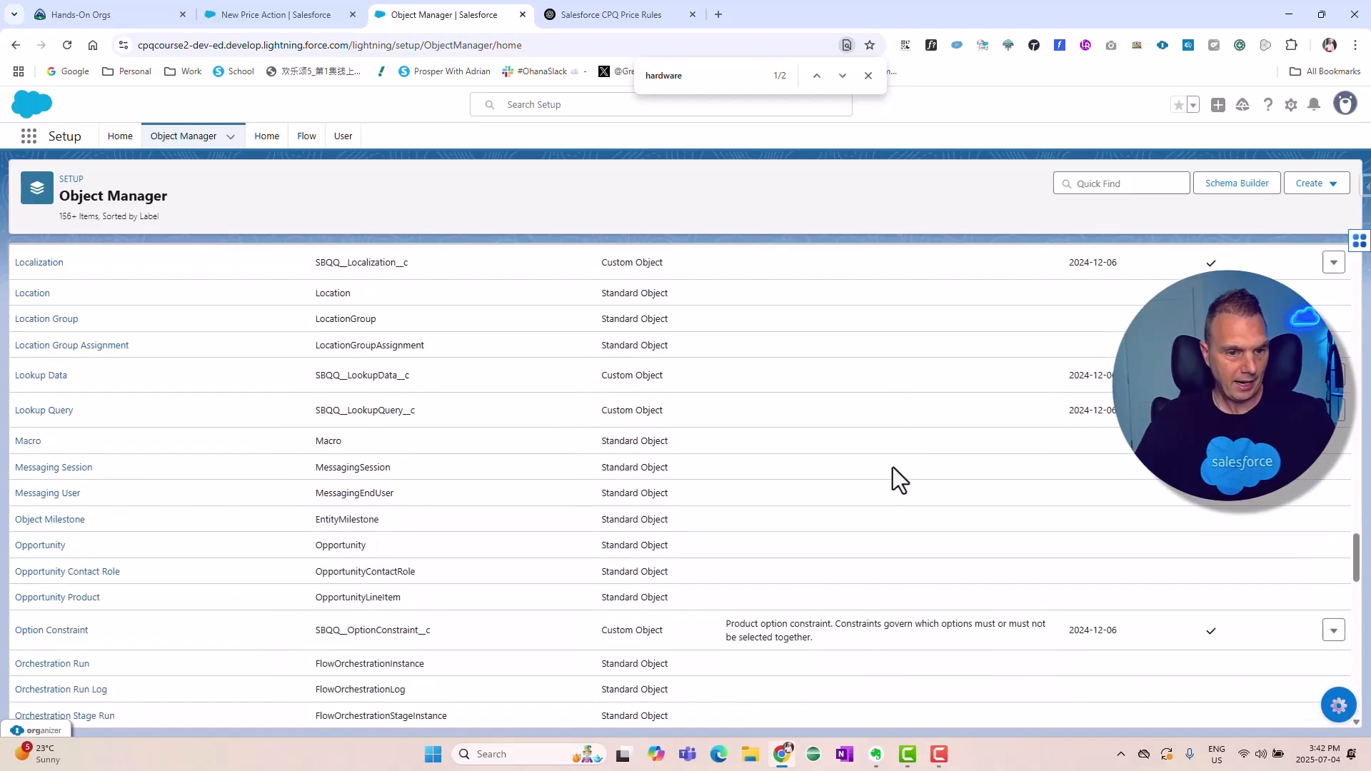
{"action": "scroll", "coordinate": [357, 452], "scroll_direction": "down", "scroll_amount": 1}
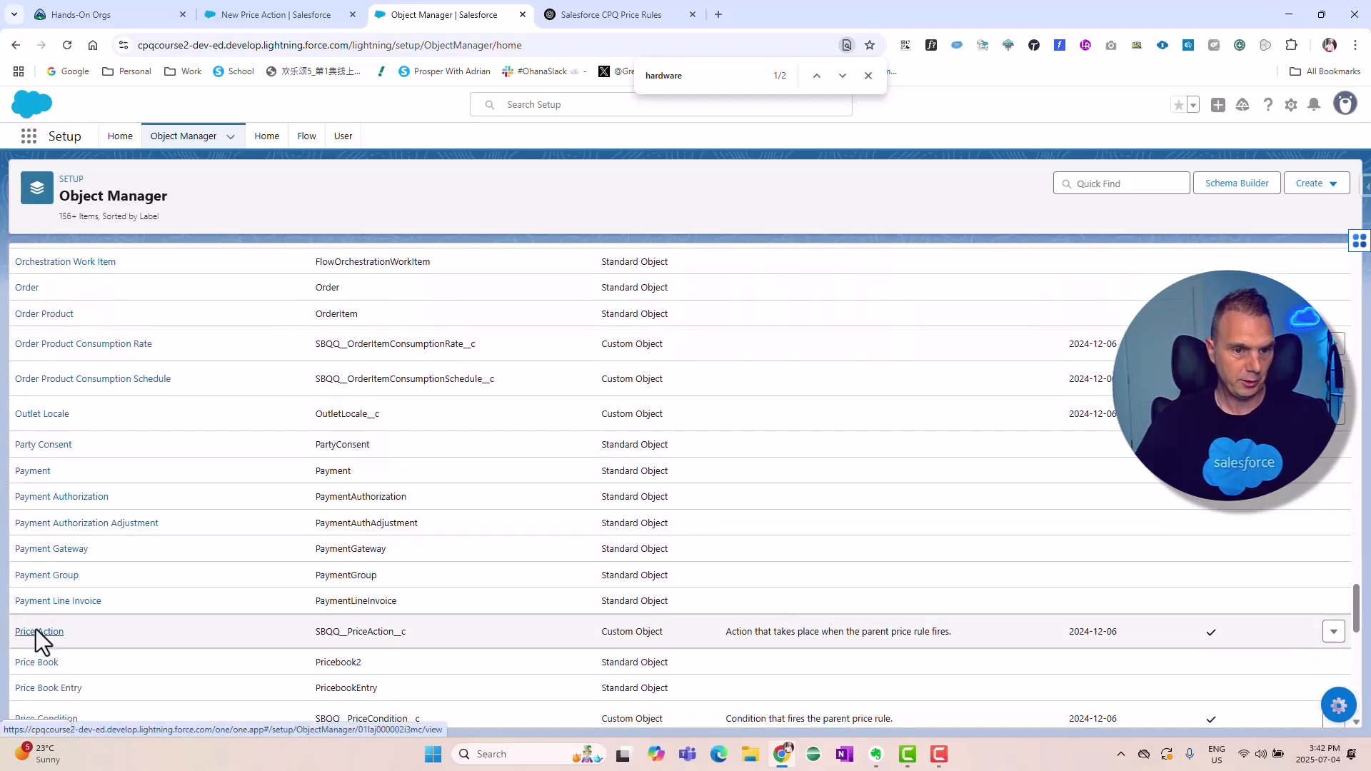
{"action": "left_click", "coordinate": [36, 631]}
{"action": "left_click", "coordinate": [98, 278]}
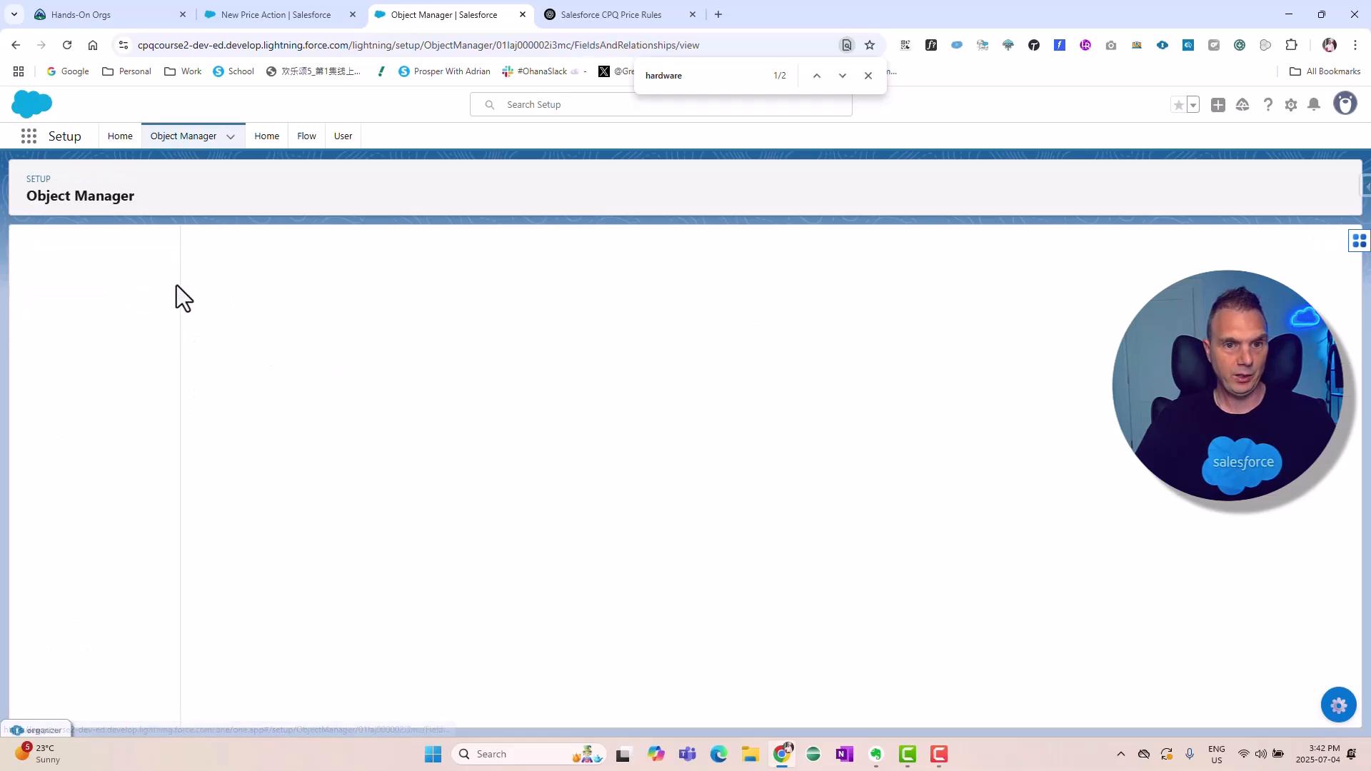
{"action": "scroll", "coordinate": [418, 459], "scroll_direction": "down", "scroll_amount": 1}
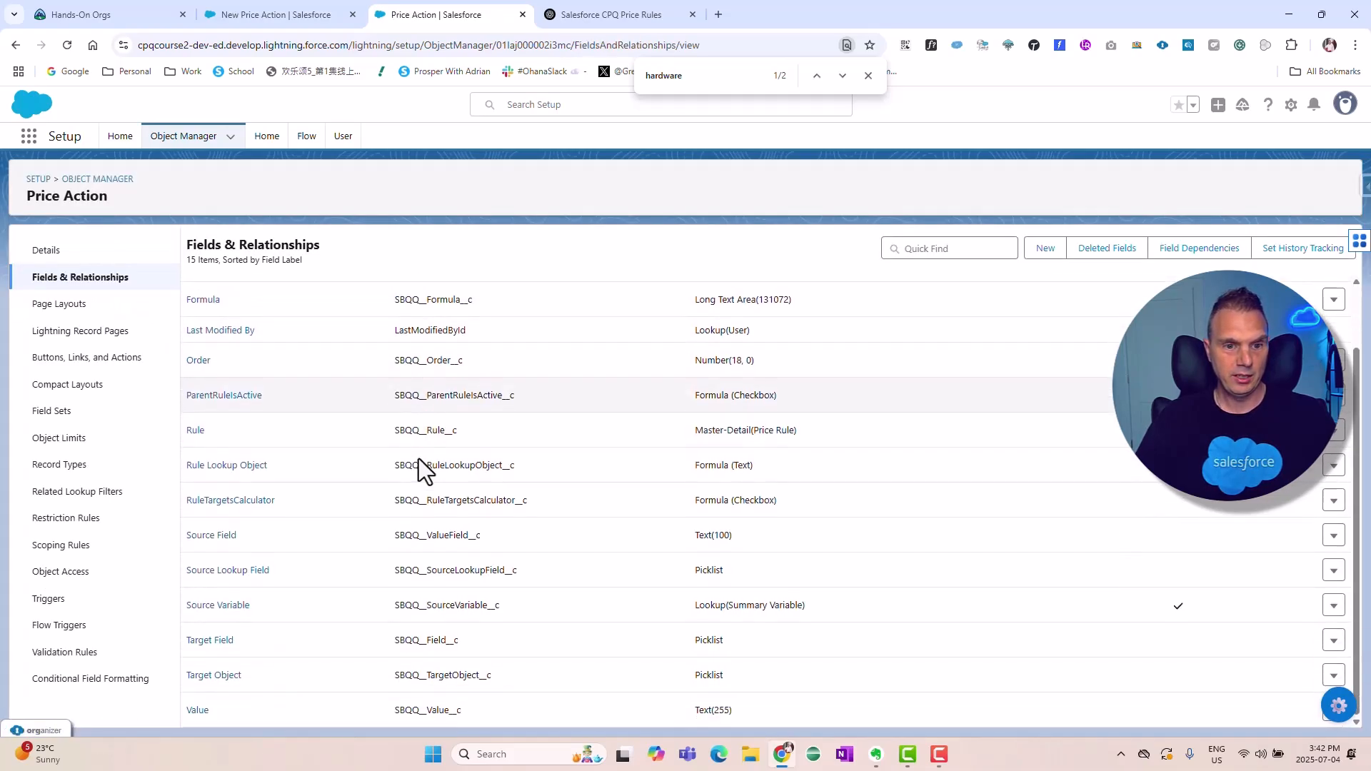
{"action": "left_click", "coordinate": [217, 645]}
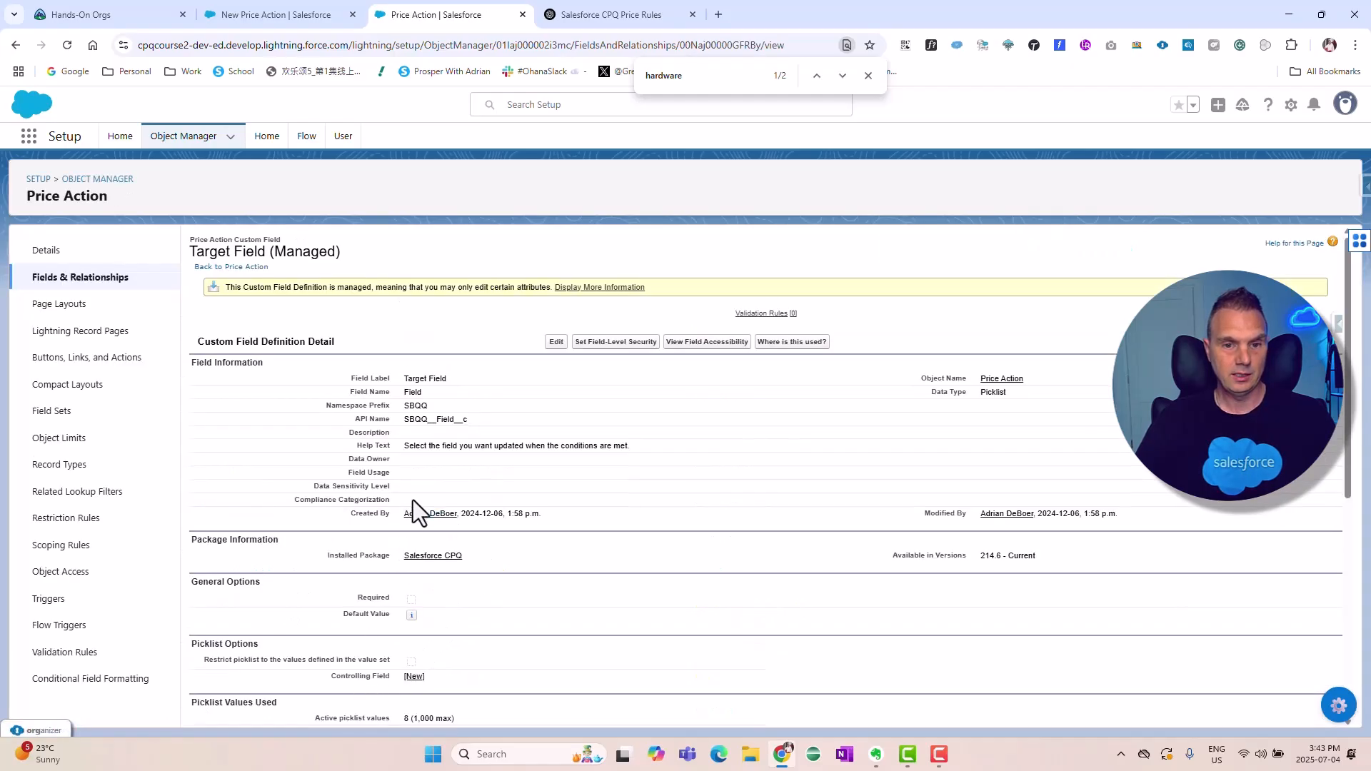
Step: Add Hardware_Count_Debug__c as a picklist value of the Target Field, save it and return to the new price action form
{"action": "scroll", "coordinate": [413, 499], "scroll_direction": "down", "scroll_amount": 6}
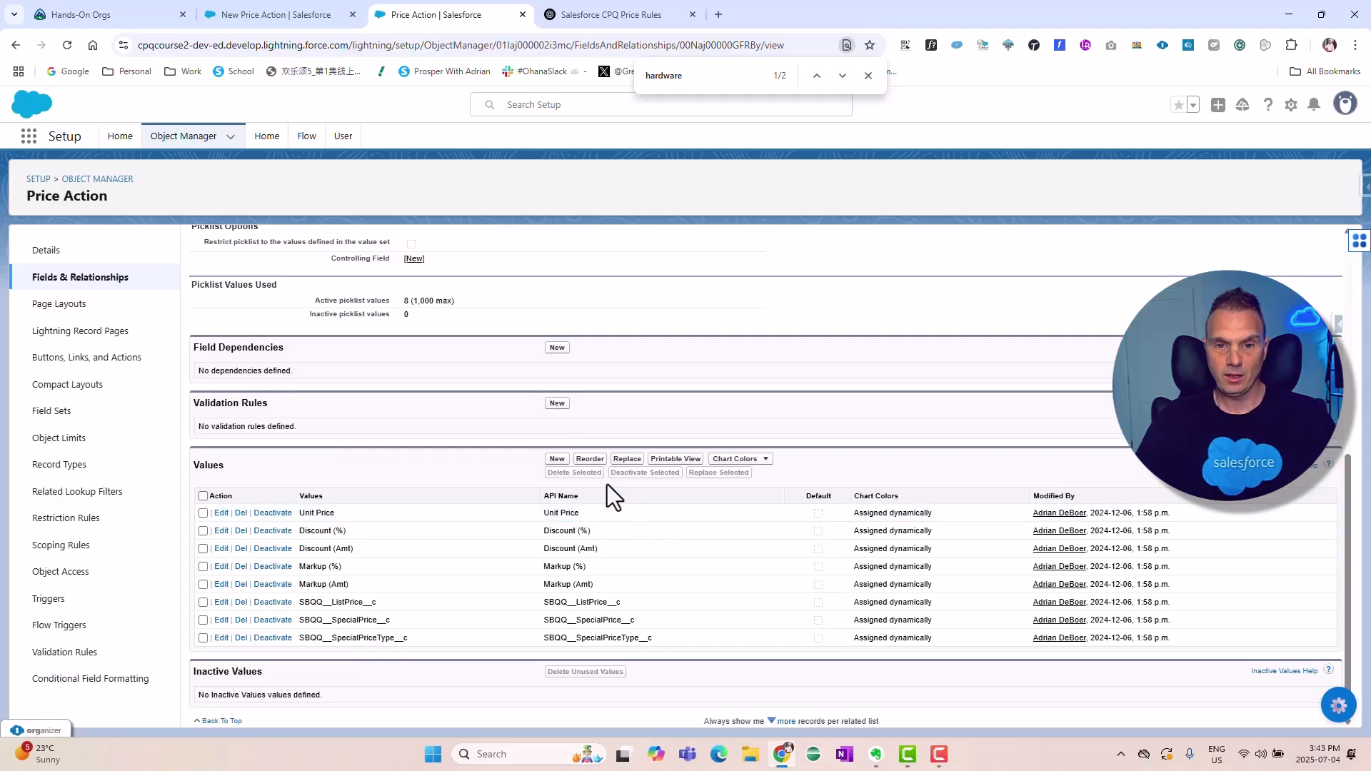
{"action": "left_click", "coordinate": [558, 459]}
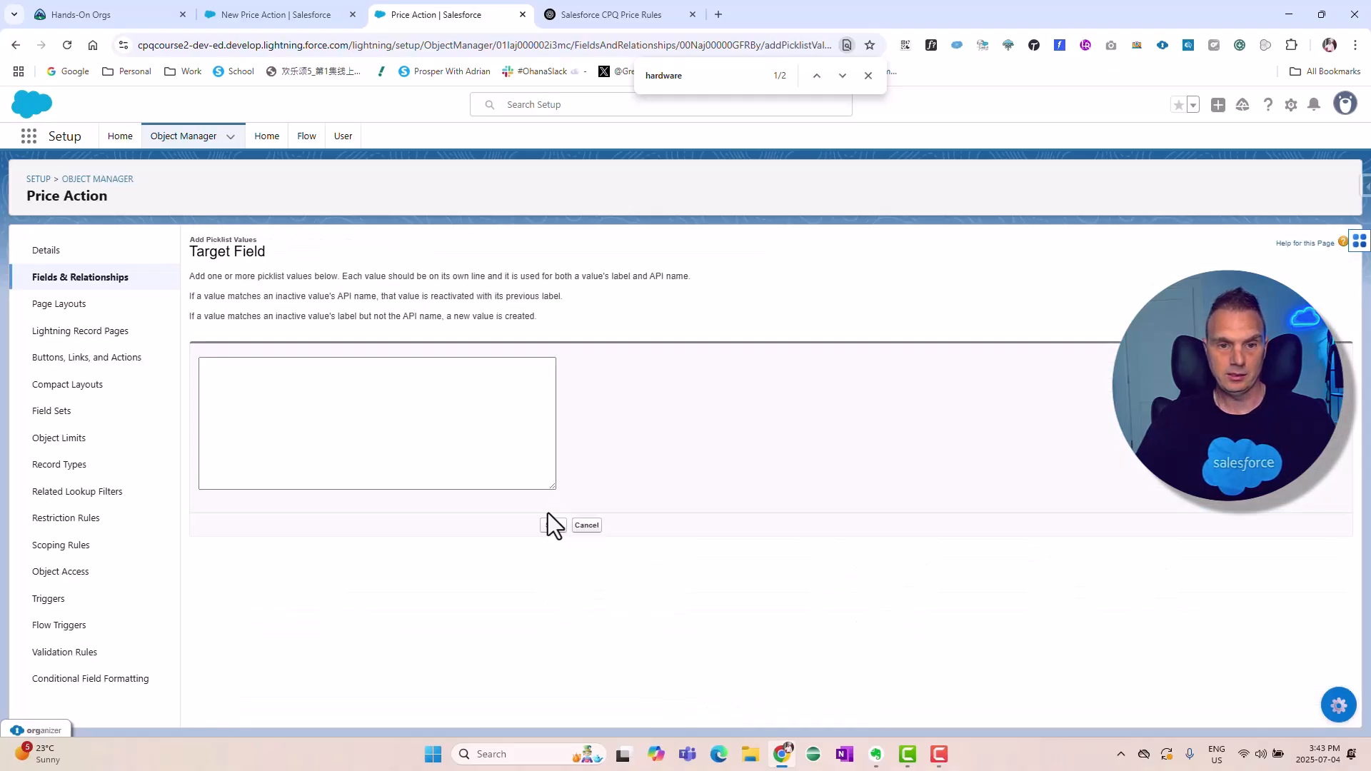
{"action": "key", "text": "ctrl+v"}
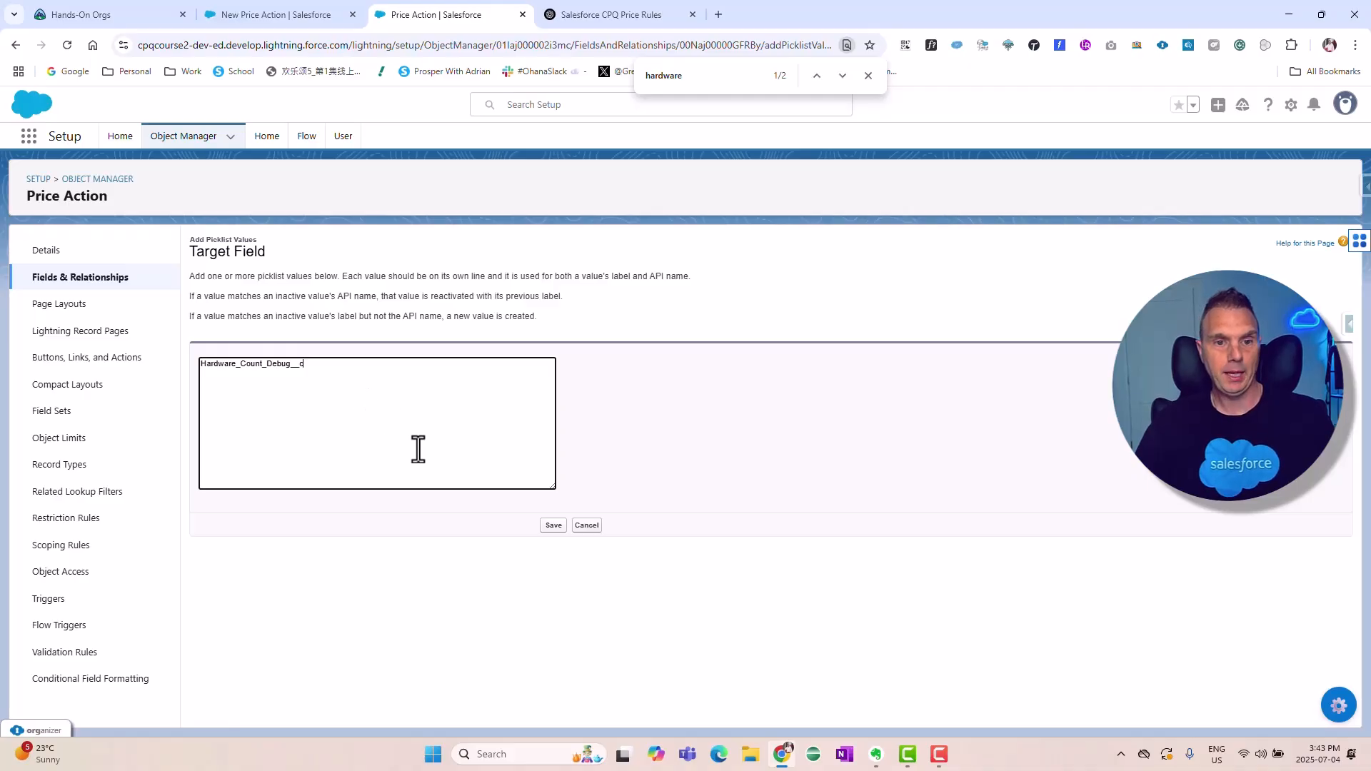
{"action": "left_click", "coordinate": [554, 526]}
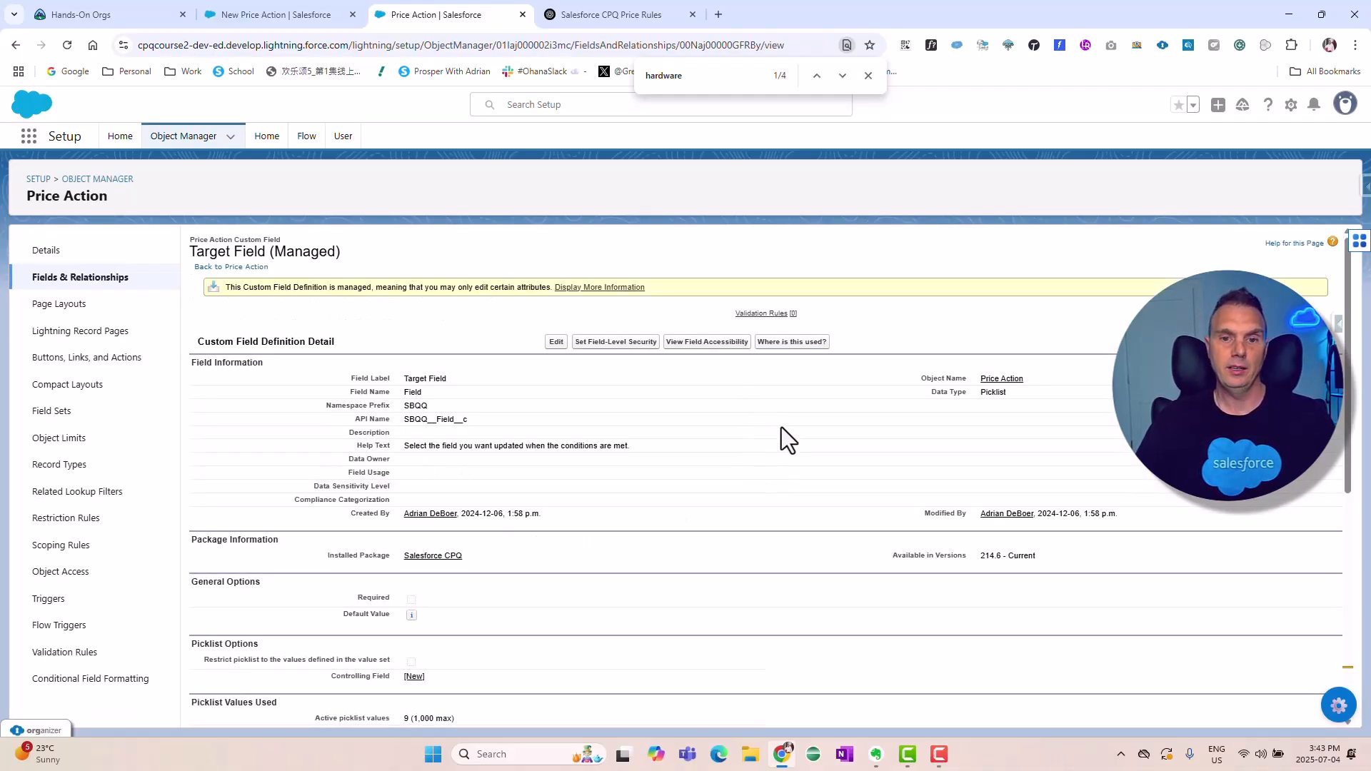
{"action": "left_click", "coordinate": [280, 10]}
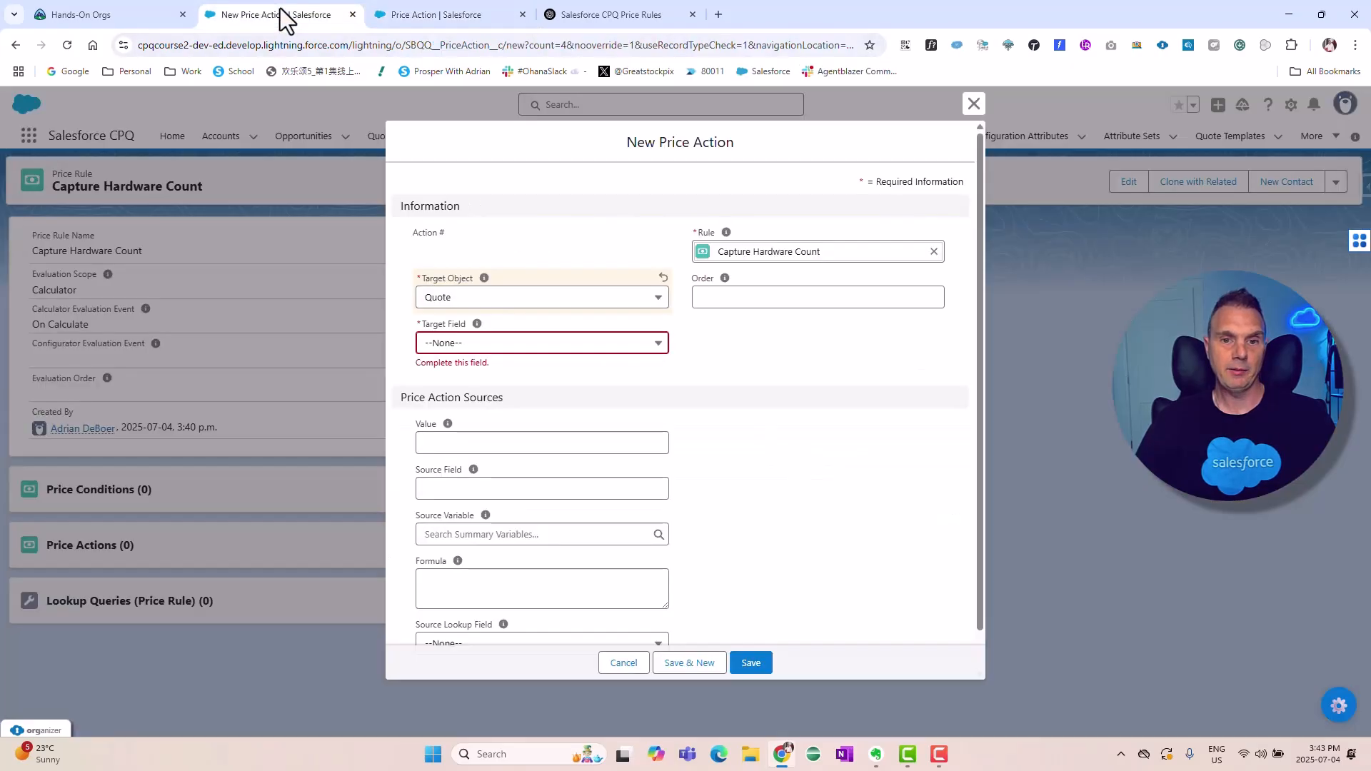
Step: Discard the open price action form and reload the Capture Hardware Count price rule page
{"action": "left_click", "coordinate": [623, 663]}
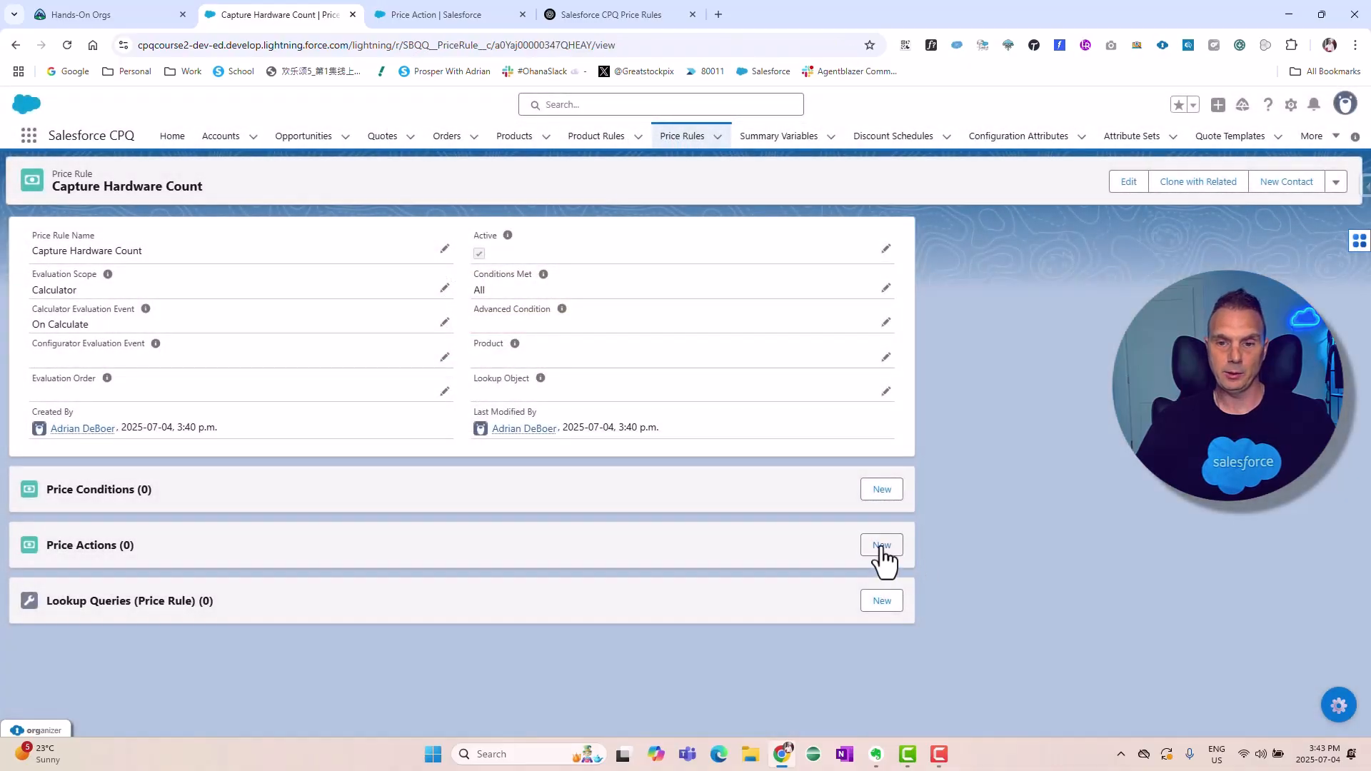
{"action": "left_click", "coordinate": [882, 546]}
{"action": "key", "text": "Escape"}
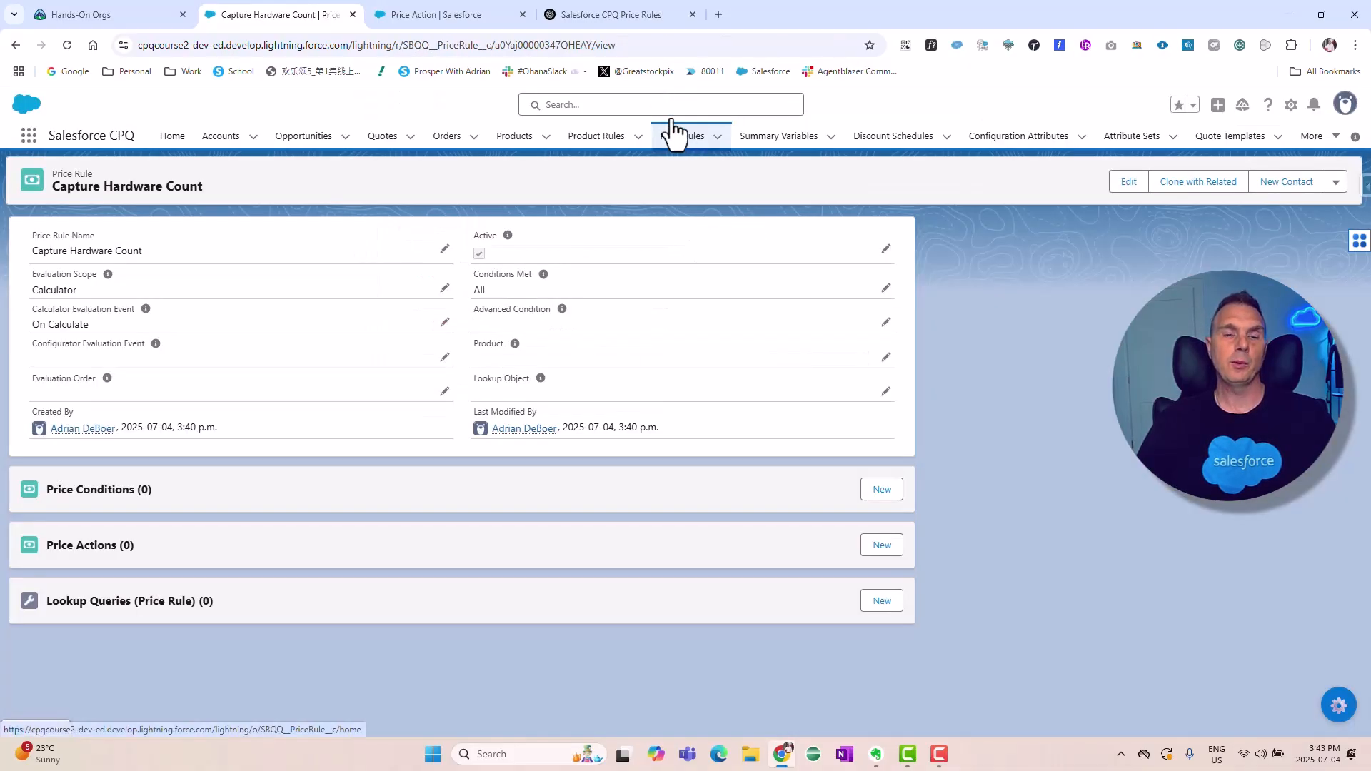
{"action": "left_click", "coordinate": [643, 48]}
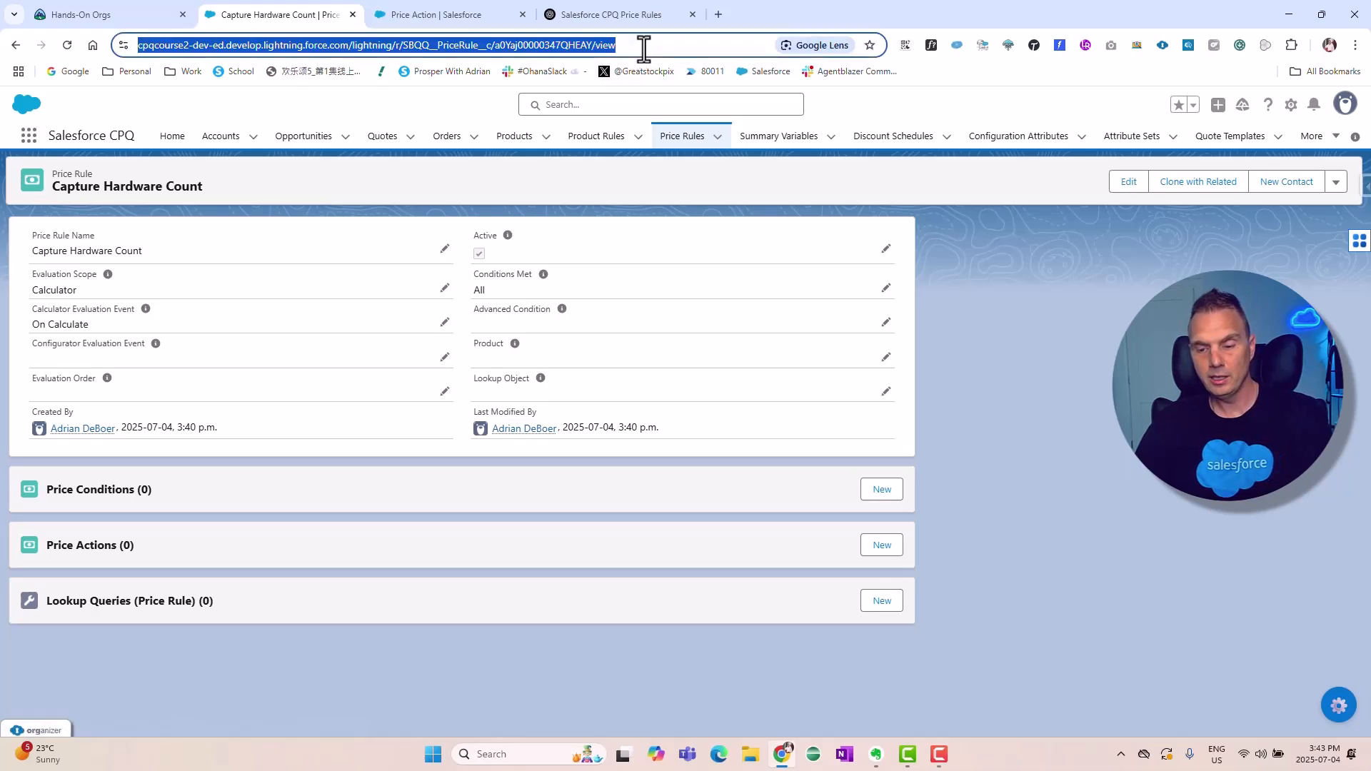
{"action": "key", "text": "Return"}
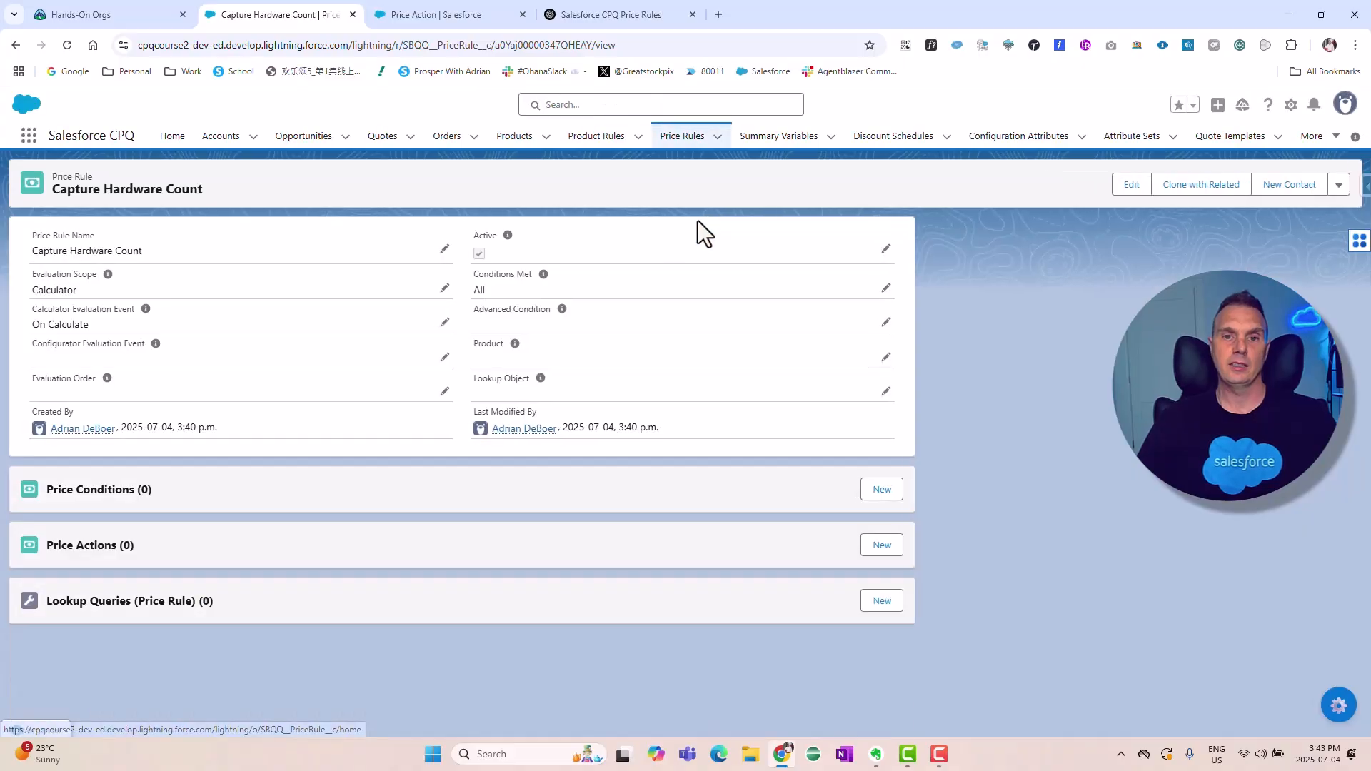
Step: Start a new price action on the rule with Target Object Quote and Target Field Hardware_Count_Debug__c
{"action": "left_click", "coordinate": [881, 547]}
{"action": "left_click", "coordinate": [551, 306]}
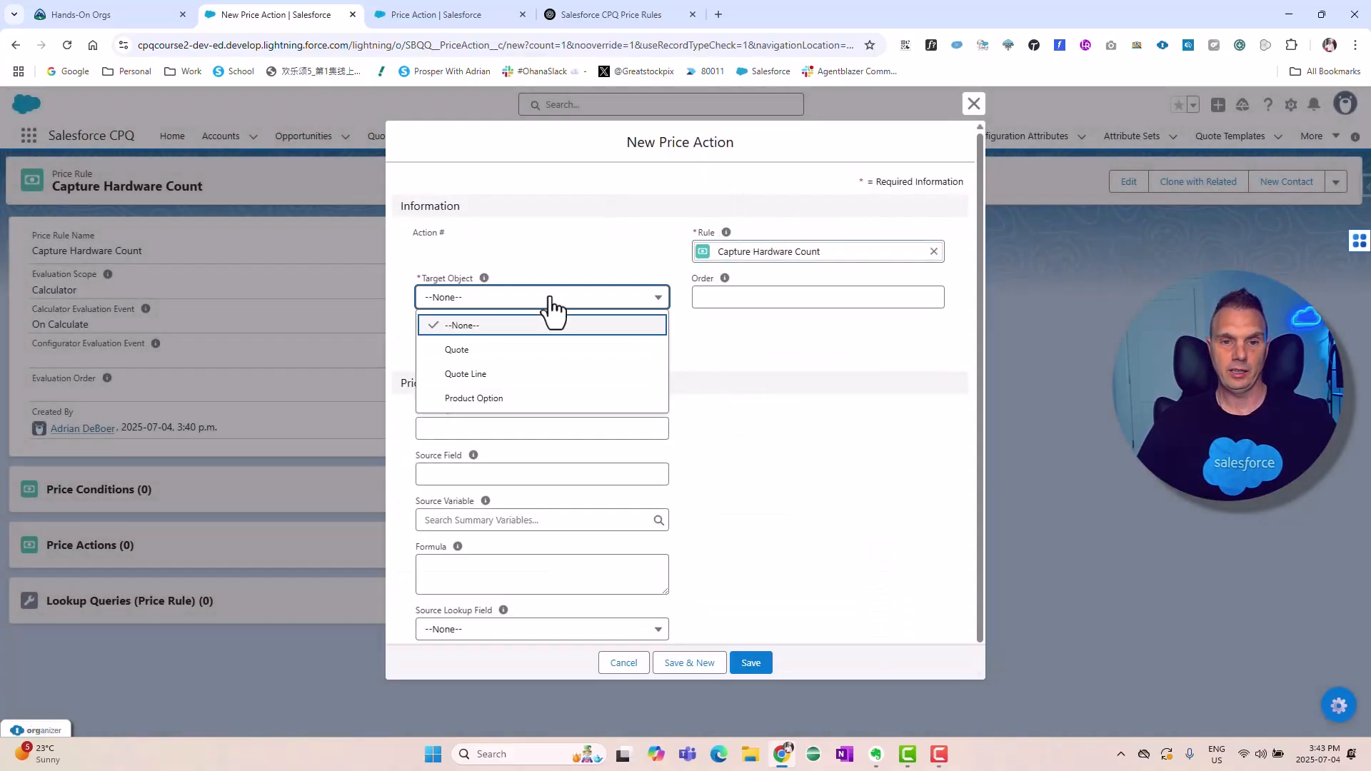
{"action": "left_click", "coordinate": [513, 357]}
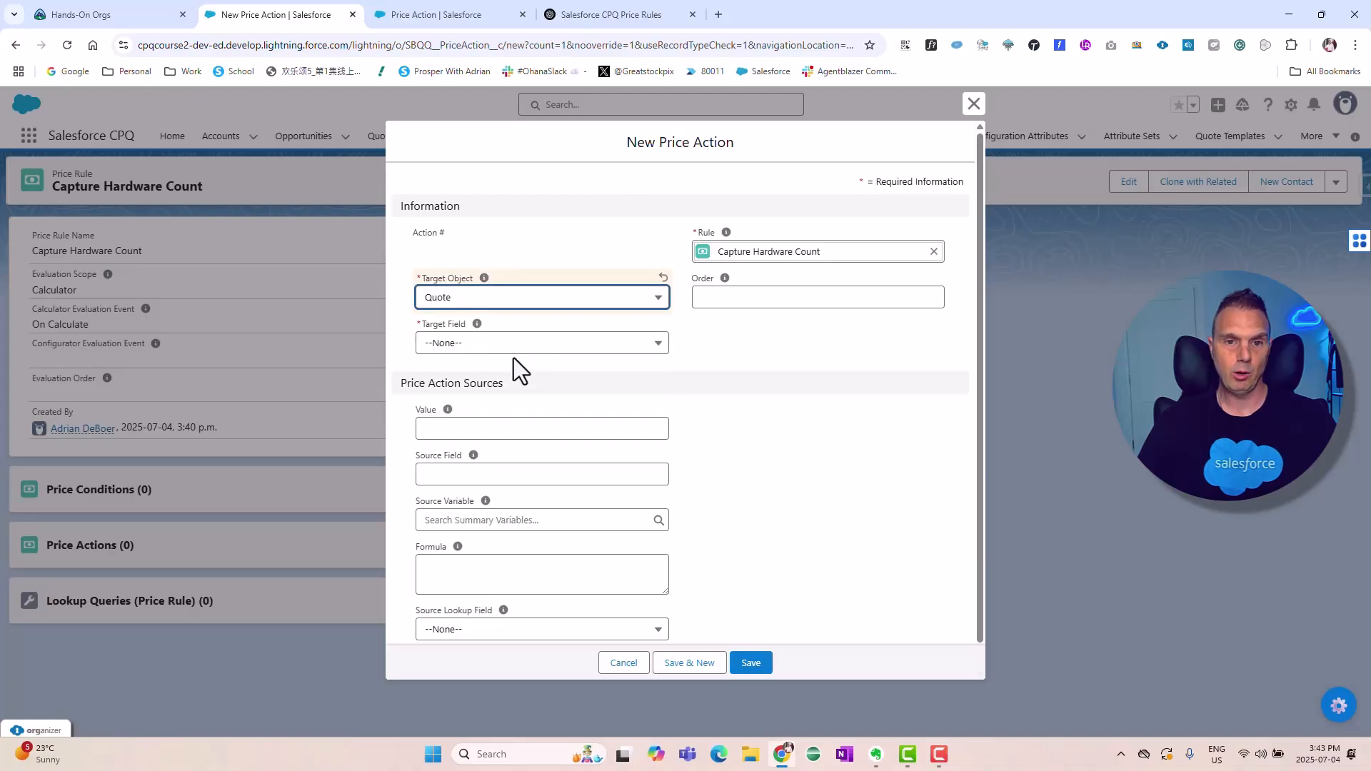
{"action": "left_click", "coordinate": [514, 352]}
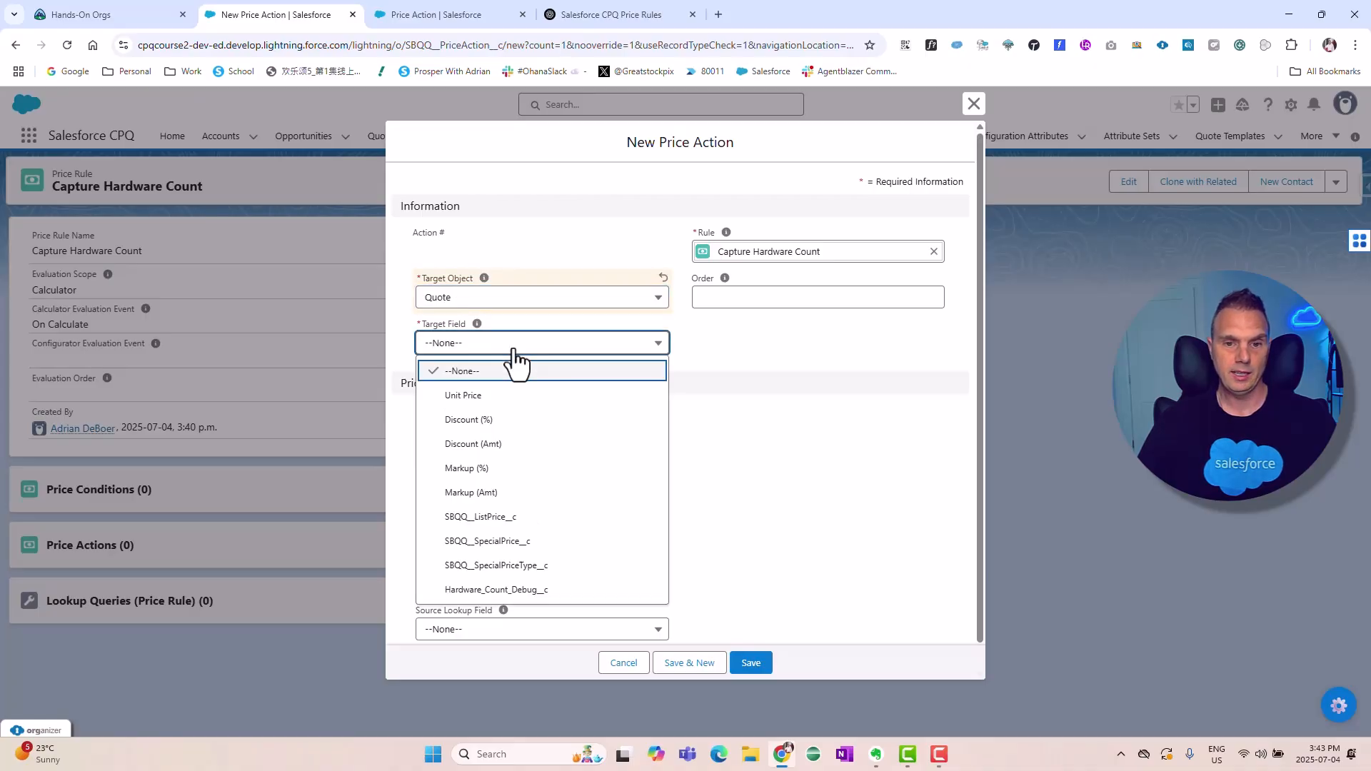
{"action": "left_click", "coordinate": [537, 589]}
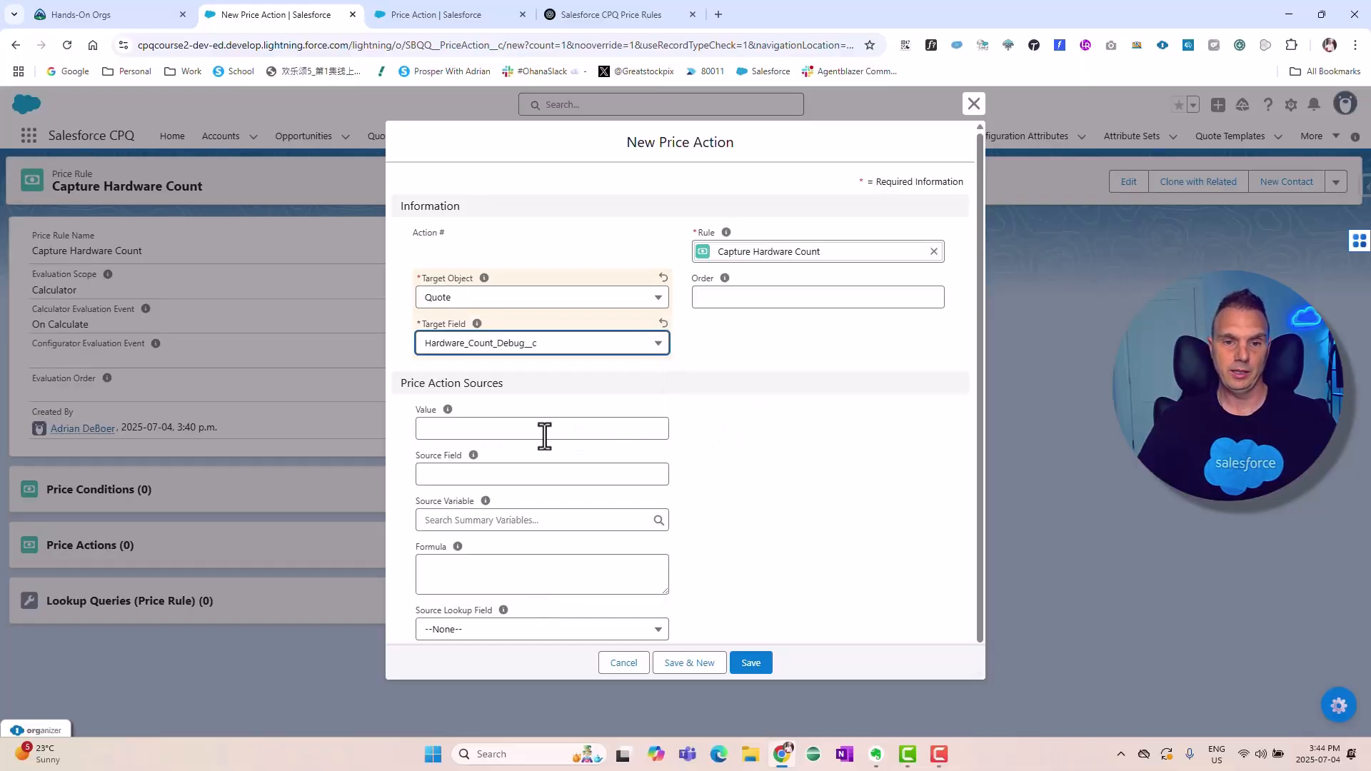
Step: Set the price action's formula to HardwareCount and save the price action
{"action": "left_click", "coordinate": [496, 572]}
{"action": "type", "text": "HardwareCount"}
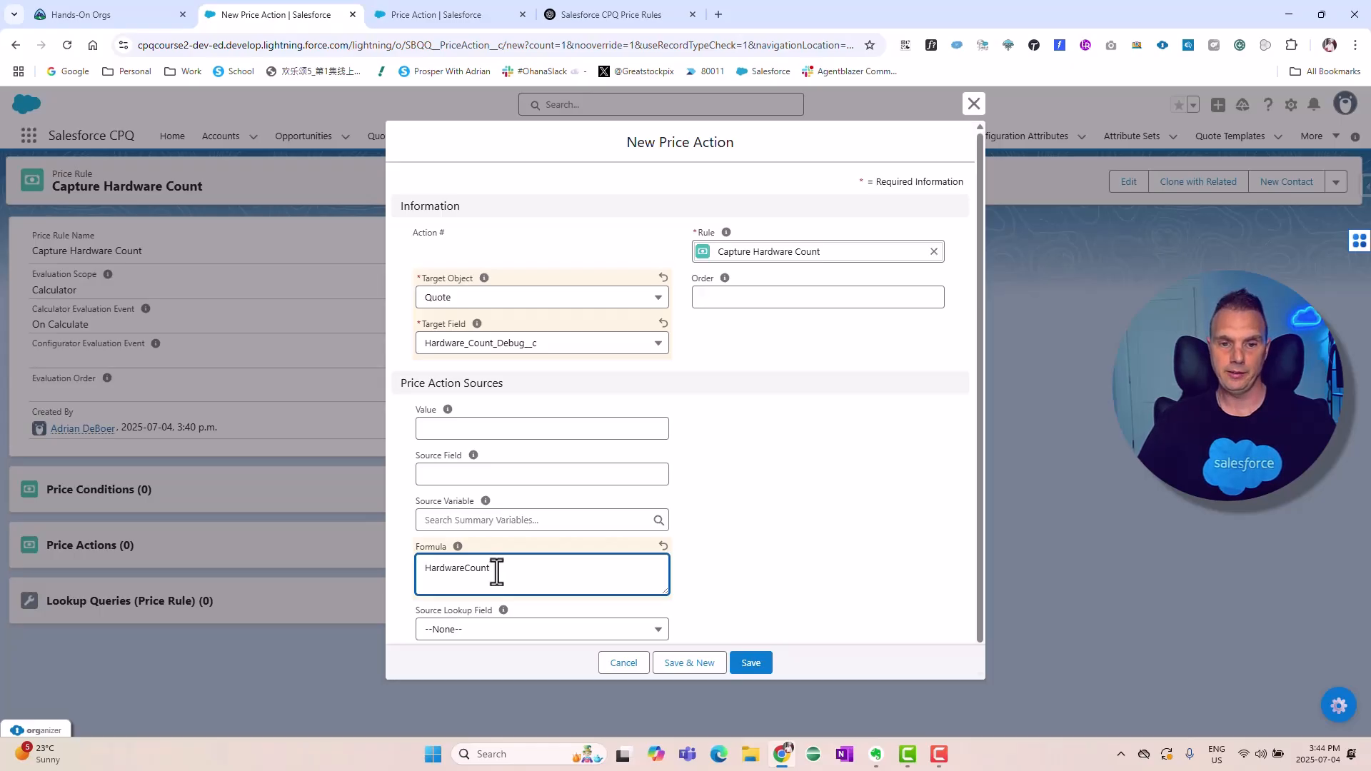
{"action": "scroll", "coordinate": [847, 426], "scroll_direction": "down", "scroll_amount": 1}
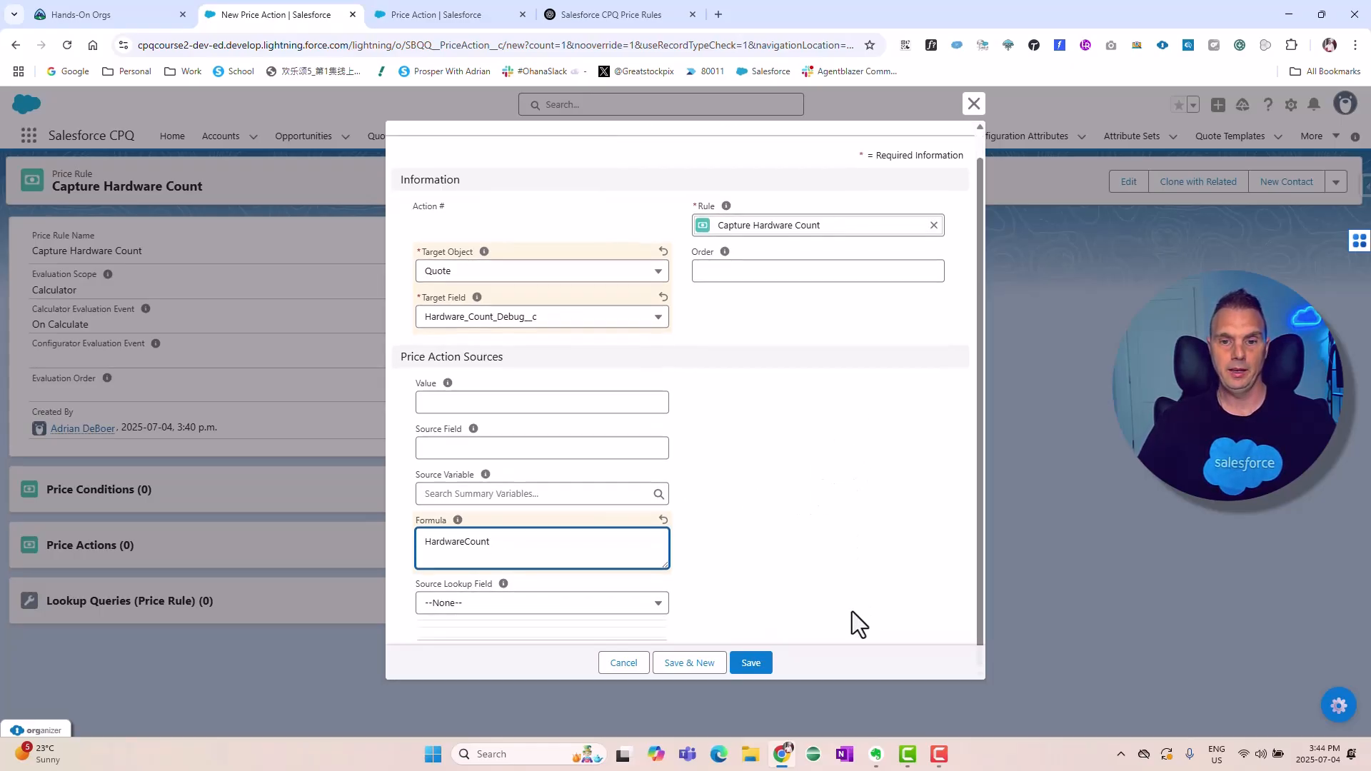
{"action": "left_click", "coordinate": [751, 663]}
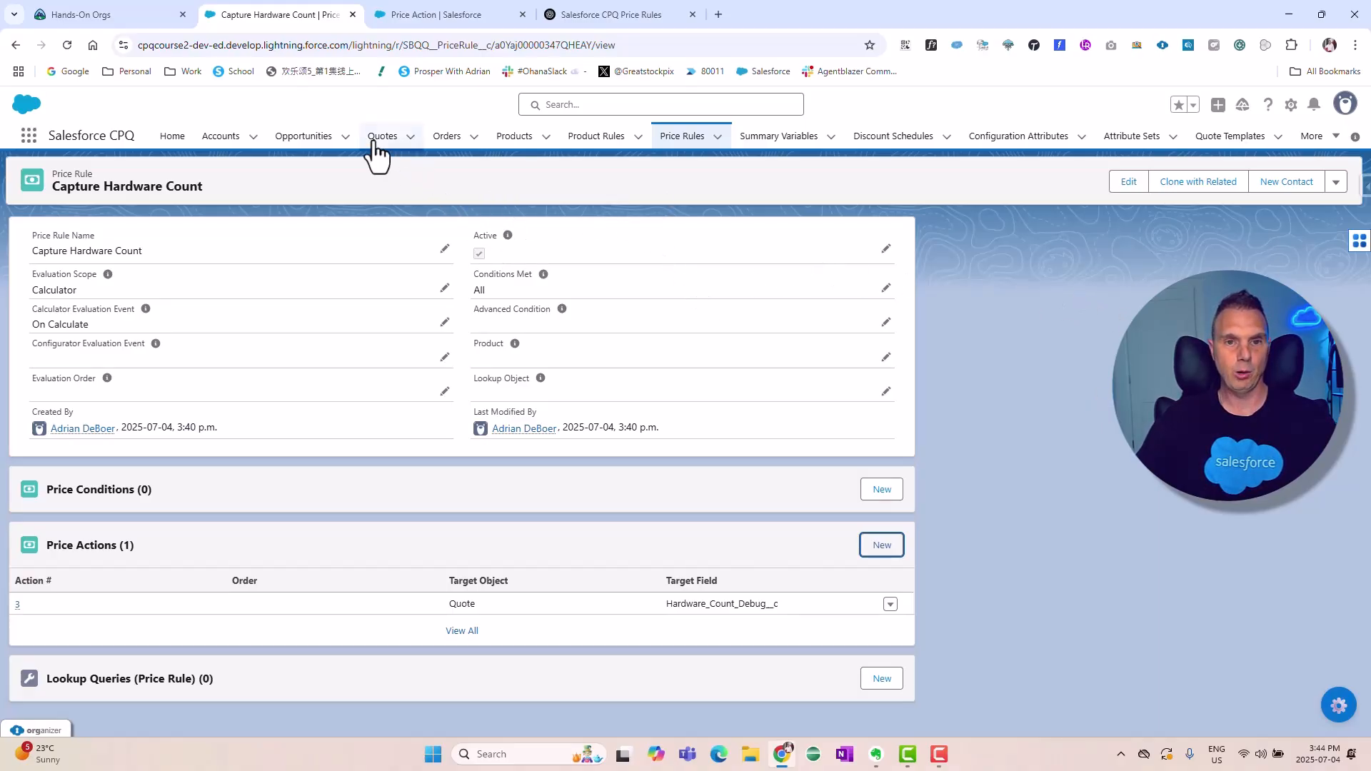
Step: Create a quote with the default values and open its line editor using the Standard Price Book
{"action": "left_click", "coordinate": [406, 141]}
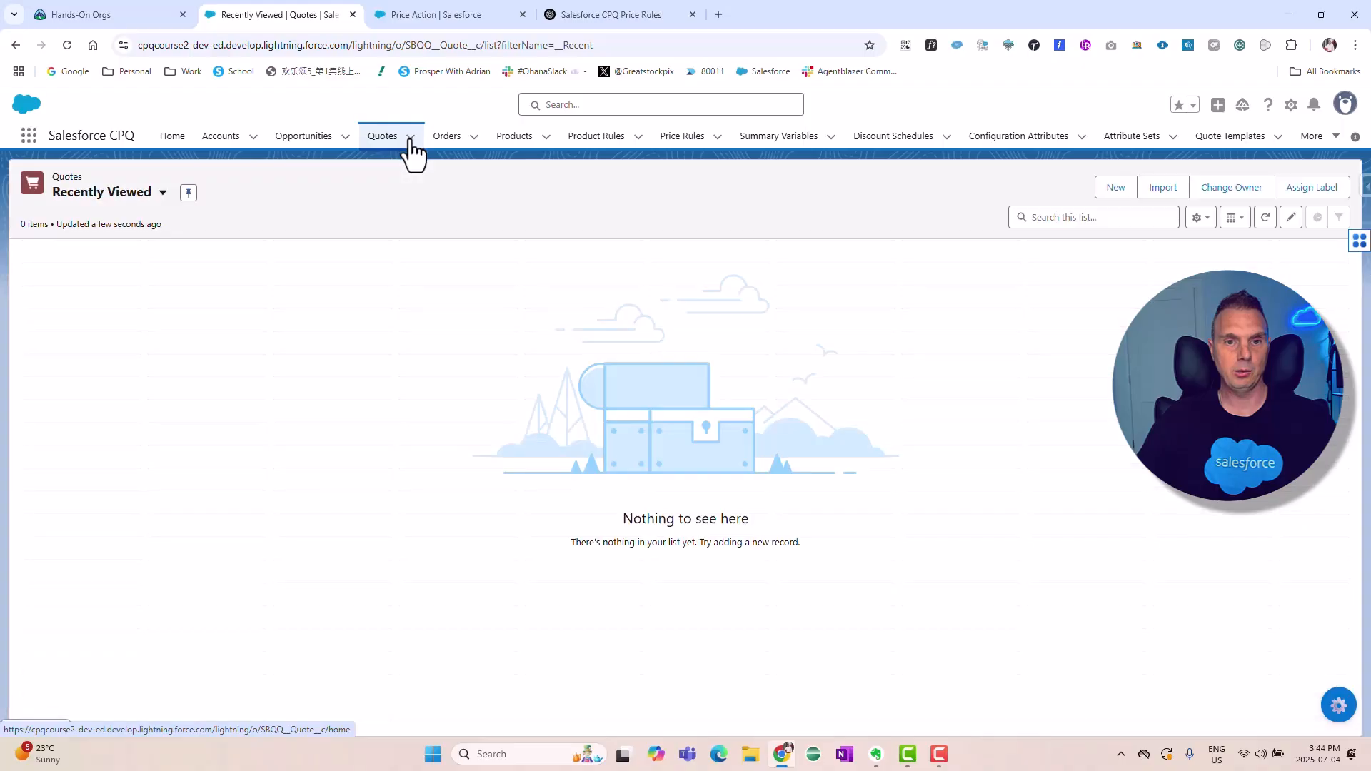
{"action": "left_click", "coordinate": [411, 139]}
{"action": "left_click", "coordinate": [398, 166]}
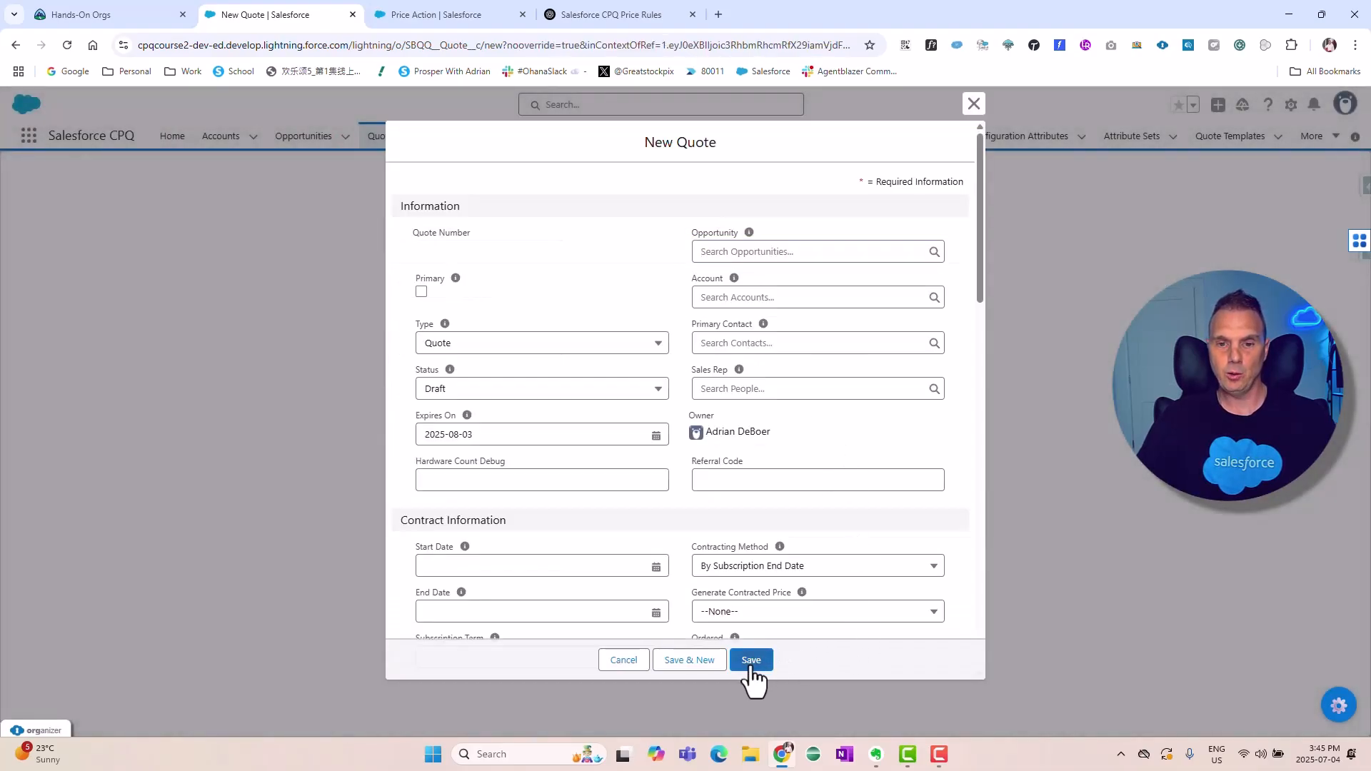
{"action": "left_click", "coordinate": [751, 661]}
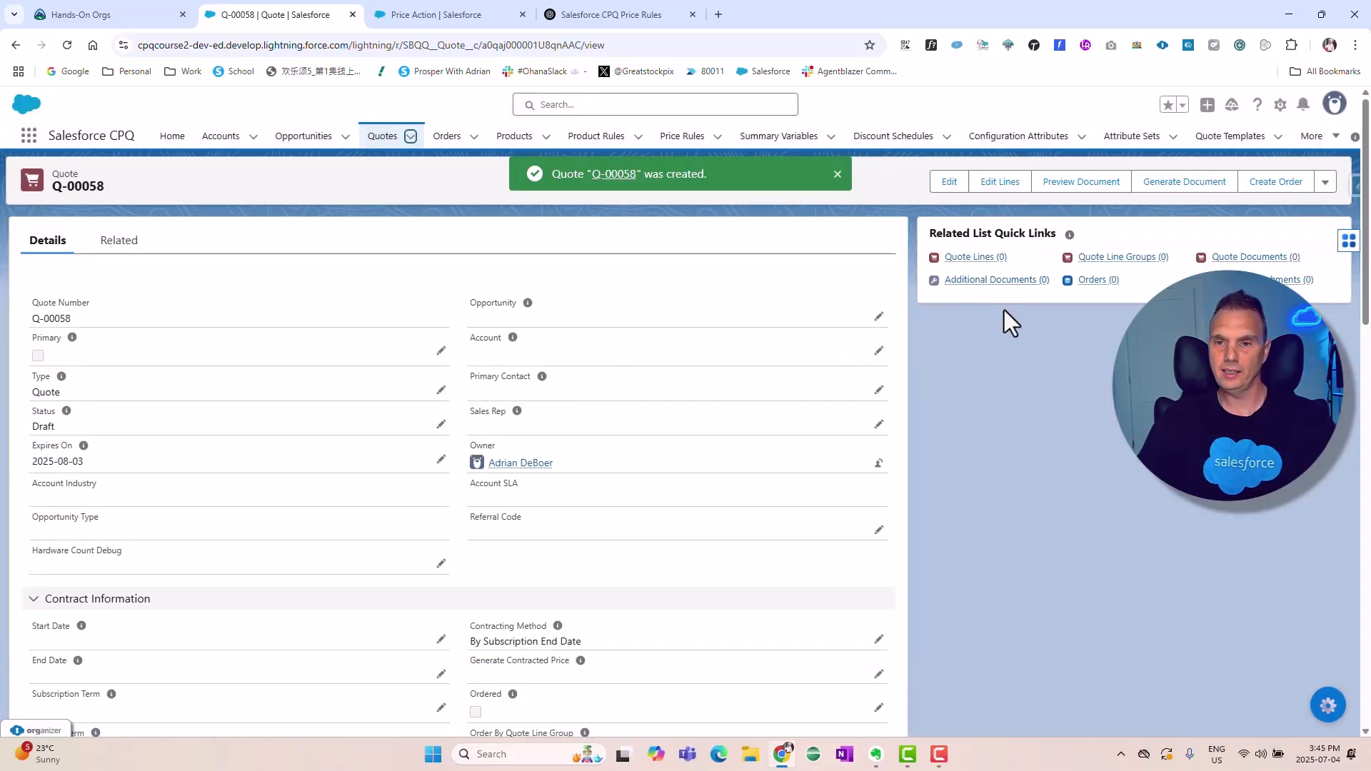
{"action": "left_click", "coordinate": [1000, 183]}
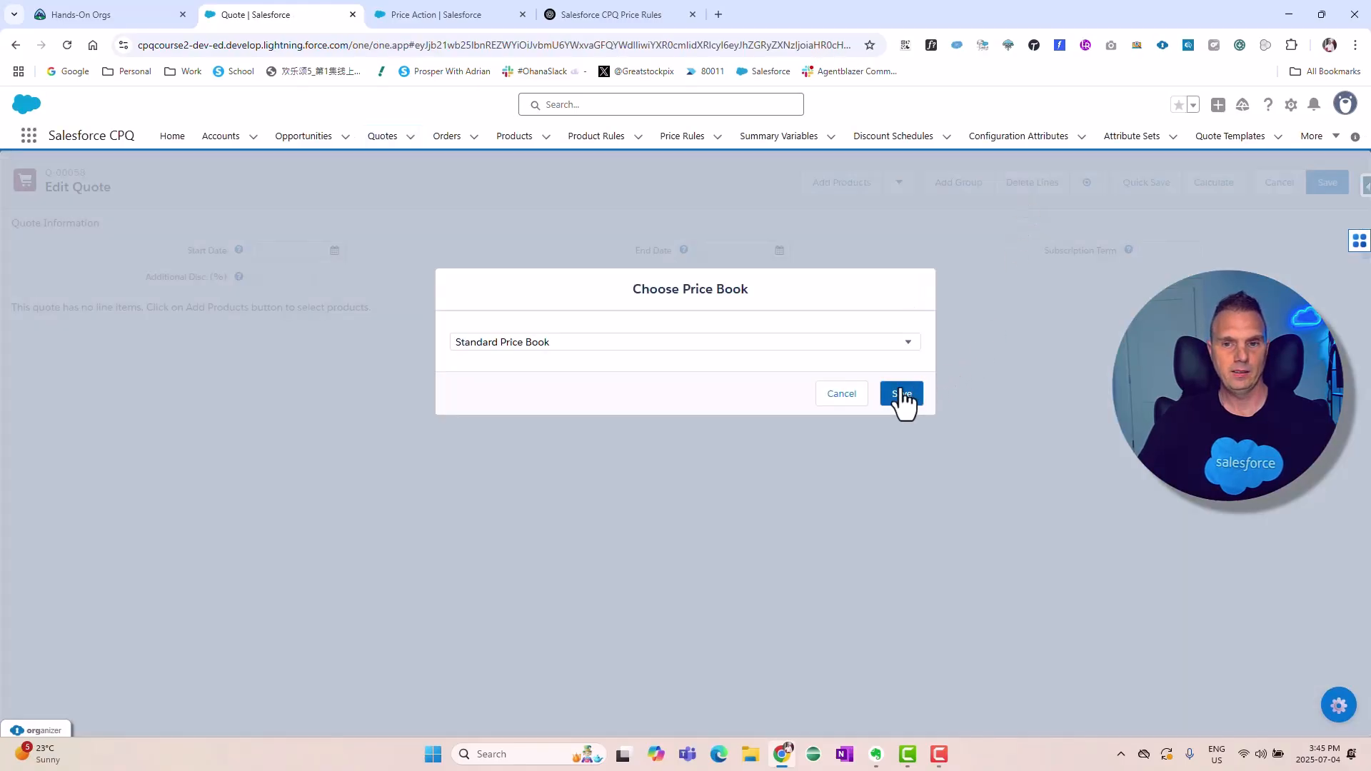
{"action": "left_click", "coordinate": [902, 392]}
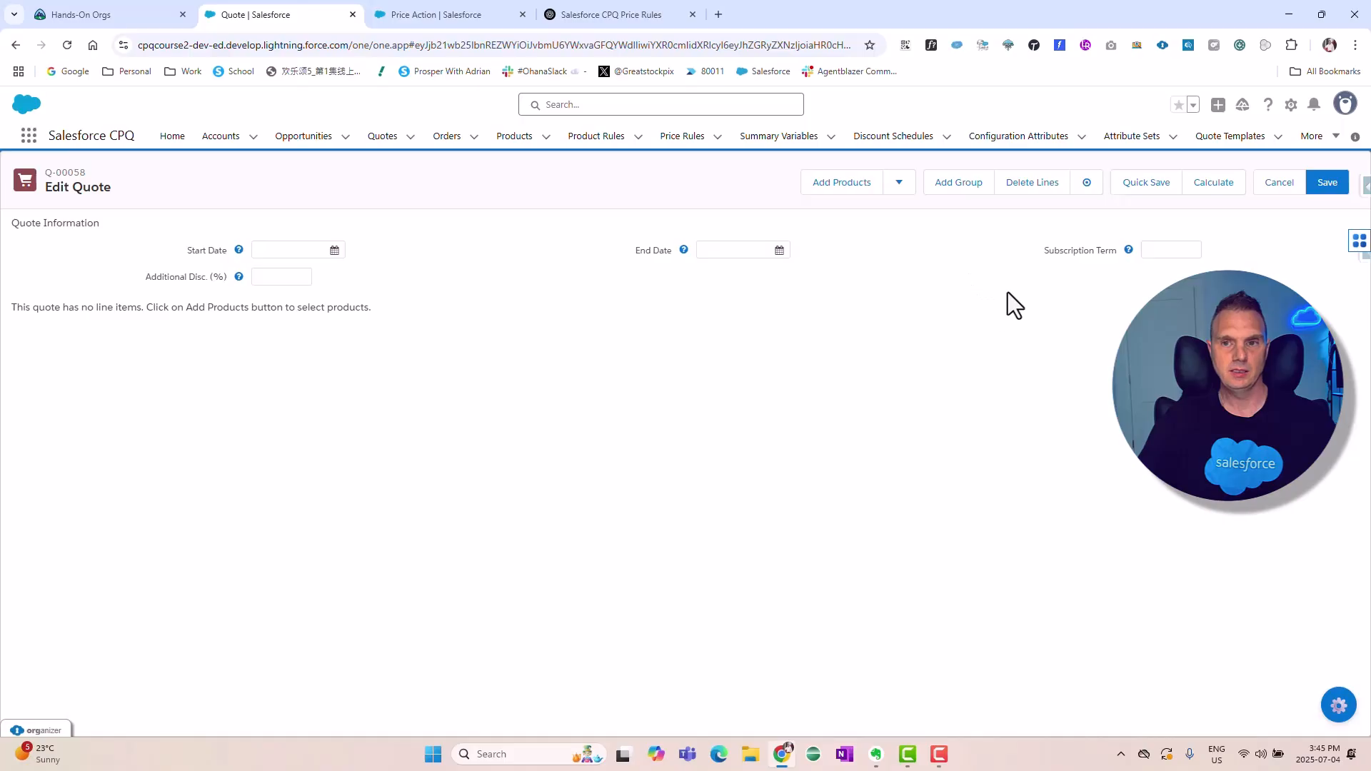
Step: Try to add the five CPU products from CPU 1.1GHz m3 through CPU 2.5GHz i7 to the new quote
{"action": "left_click", "coordinate": [856, 183]}
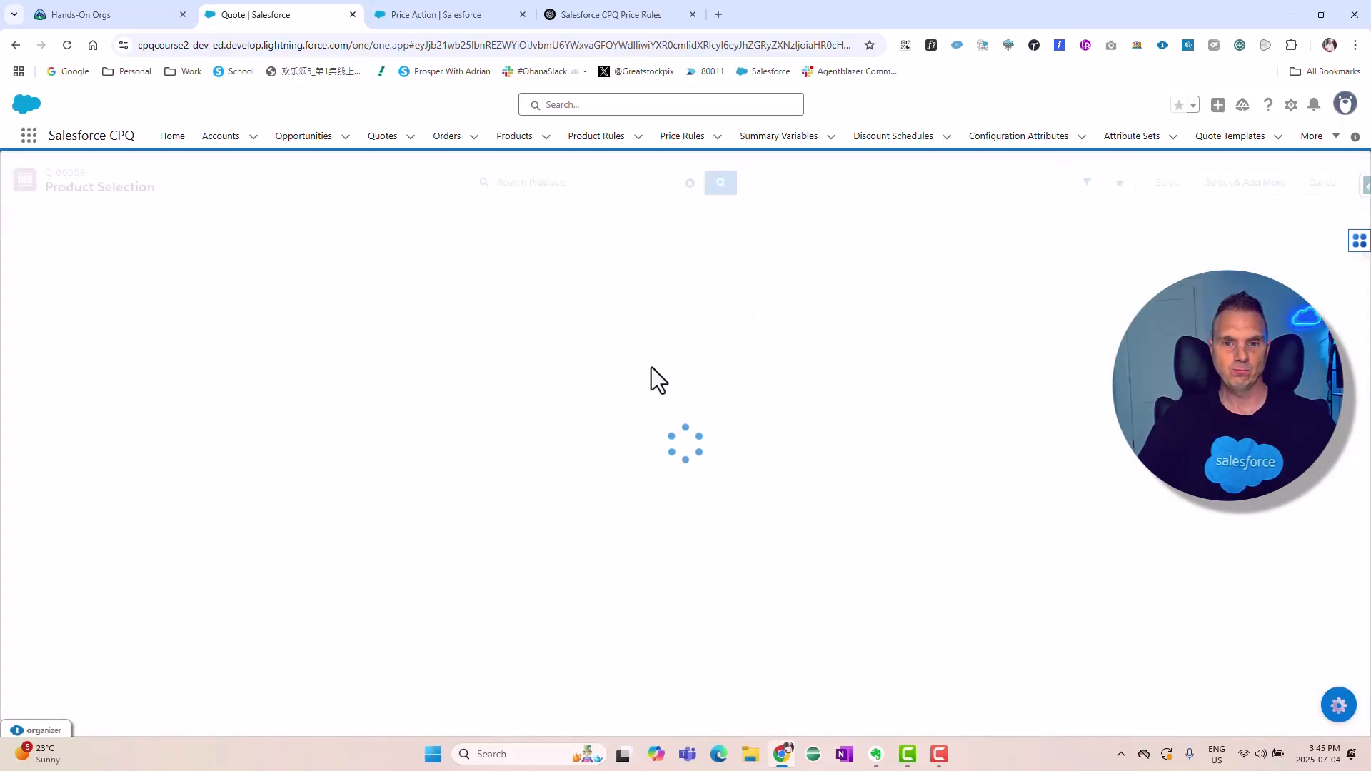
{"action": "scroll", "coordinate": [317, 436], "scroll_direction": "down", "scroll_amount": 4}
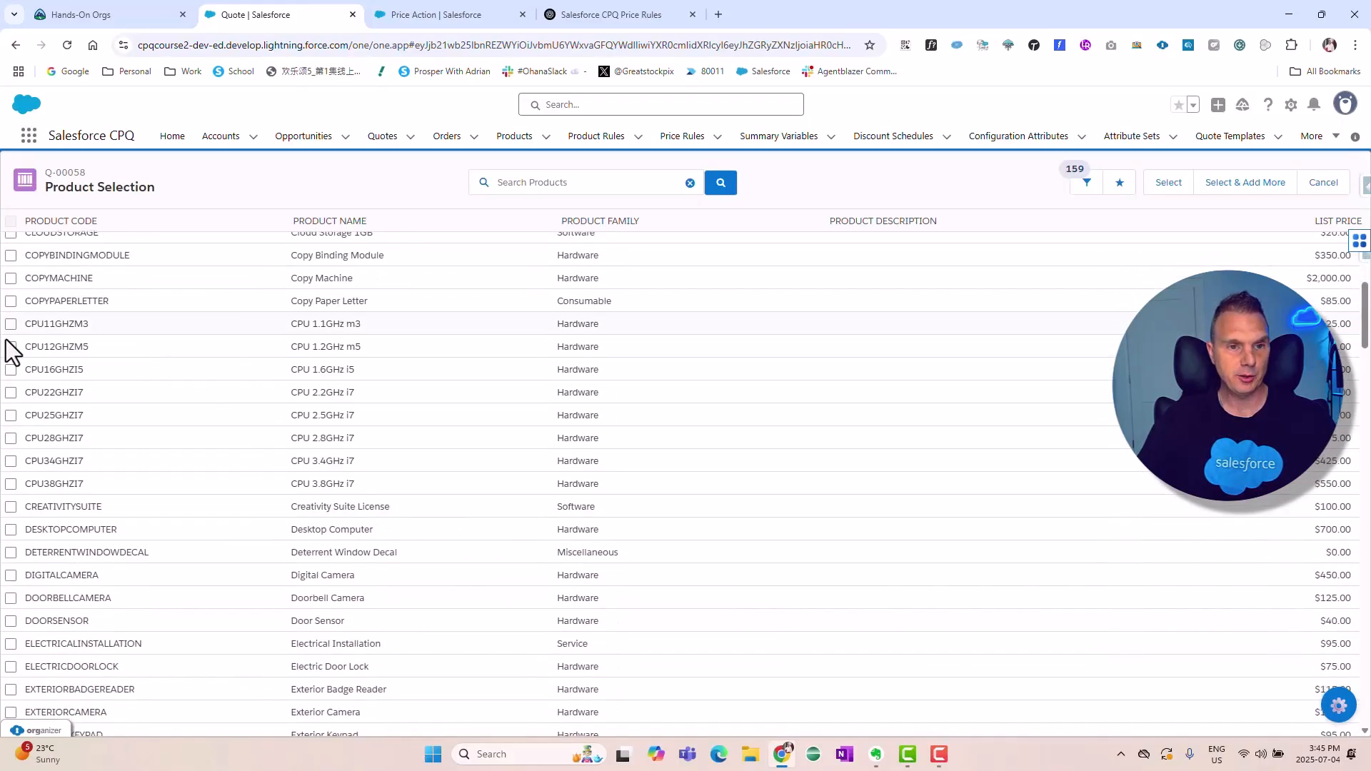
{"action": "left_click", "coordinate": [10, 323]}
{"action": "left_click", "coordinate": [10, 392]}
{"action": "left_click", "coordinate": [10, 414]}
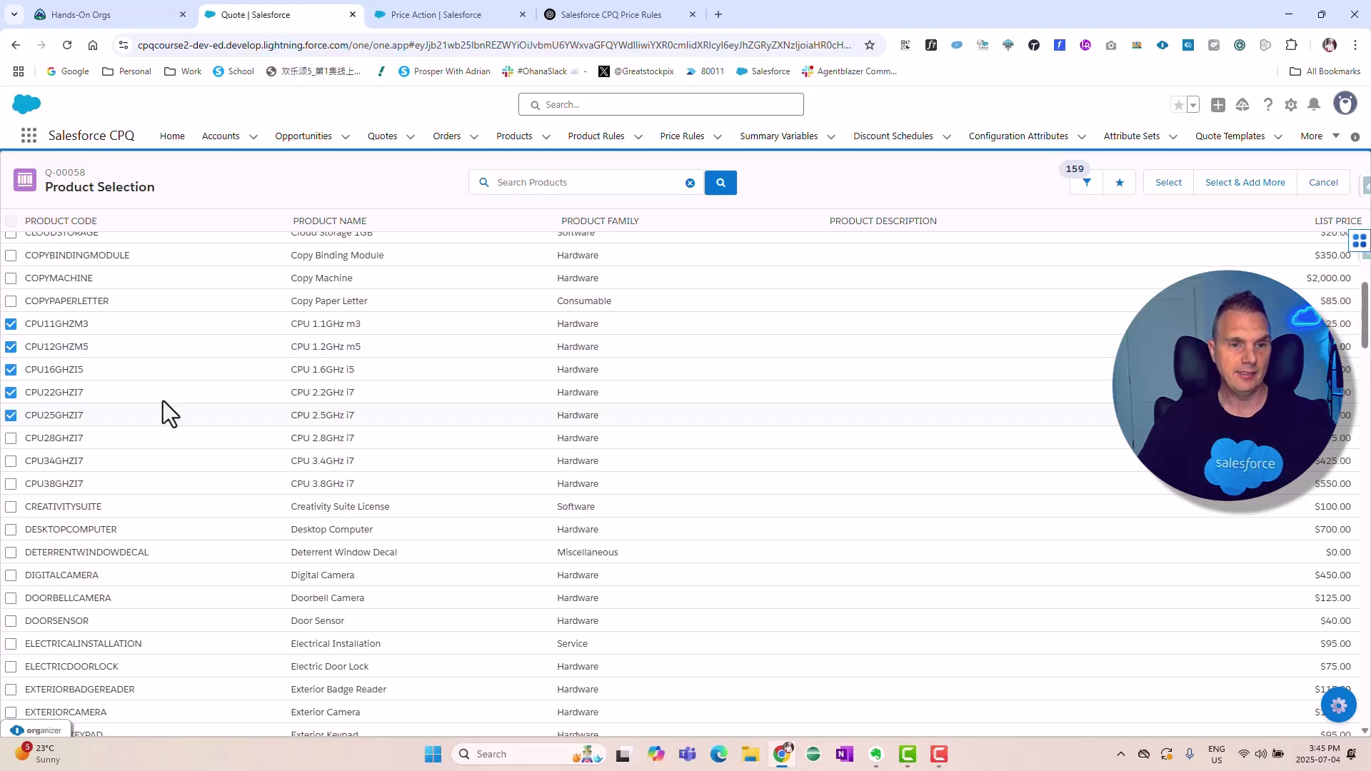
{"action": "left_click", "coordinate": [1162, 187]}
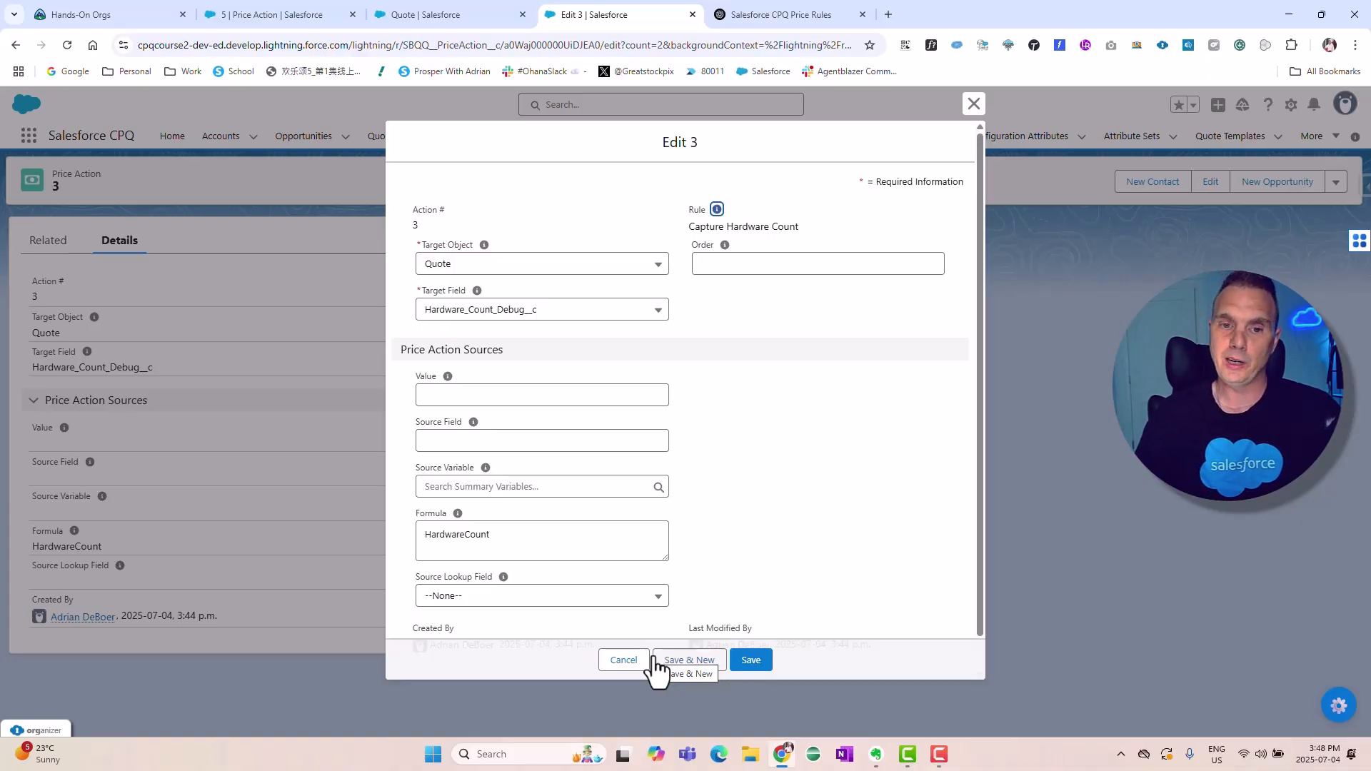
Step: Set the Source Variable of the Capture Hardware Count price action to HardwareCount and save it
{"action": "left_click", "coordinate": [536, 486]}
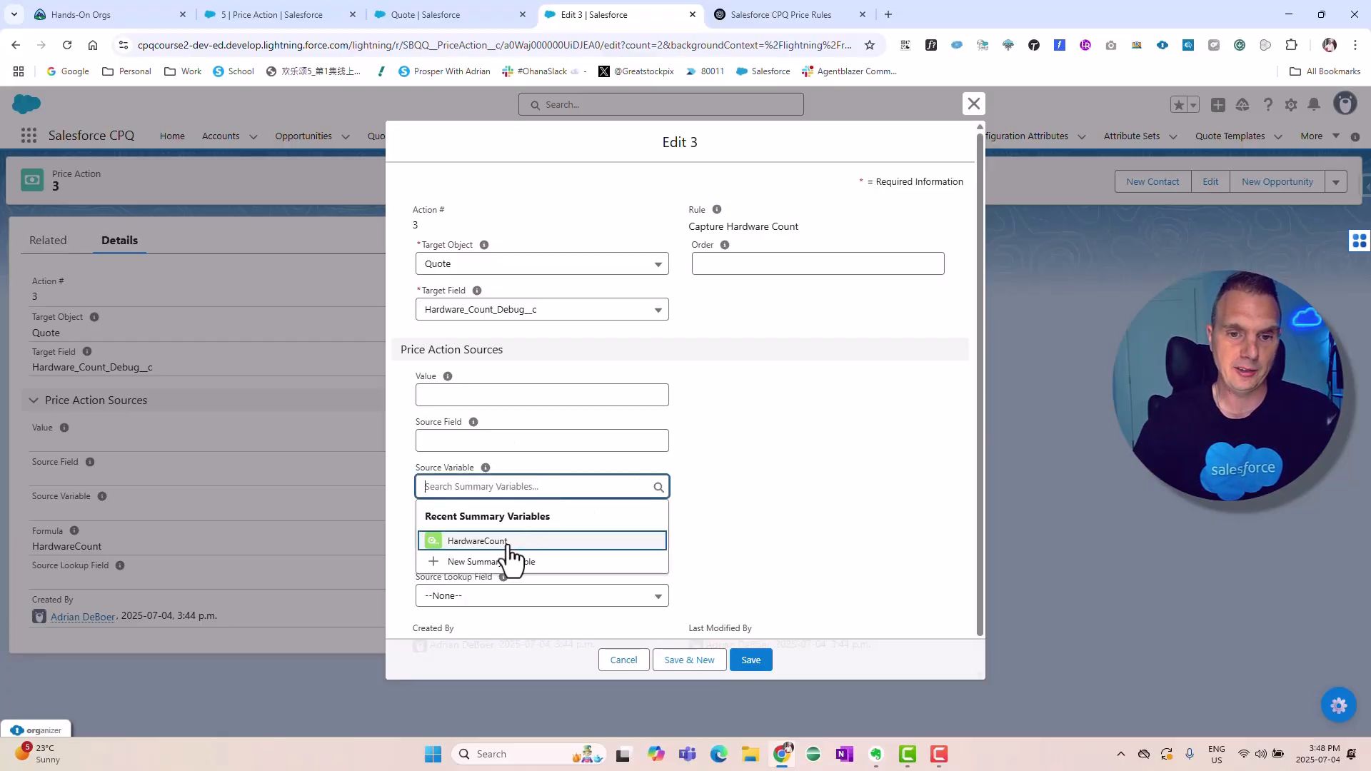
{"action": "left_click", "coordinate": [477, 541]}
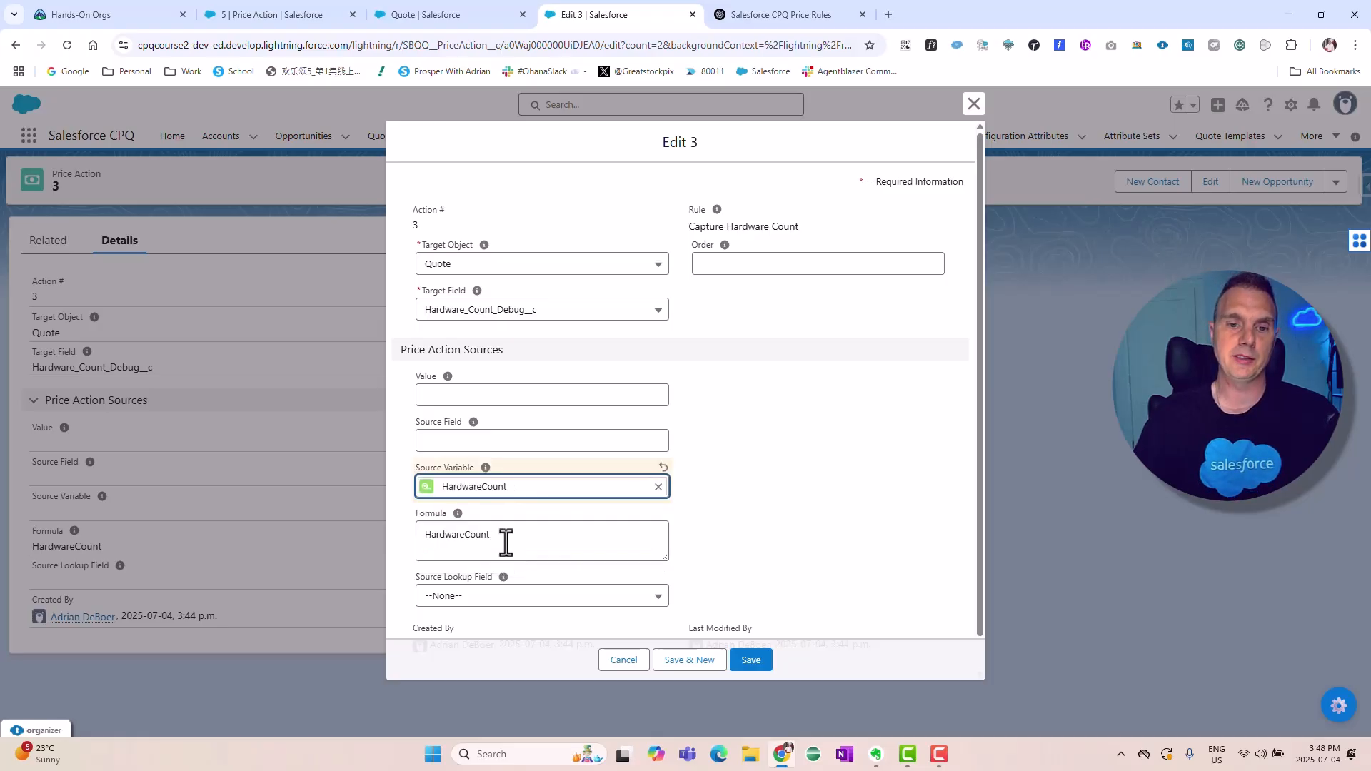
{"action": "left_click", "coordinate": [751, 662]}
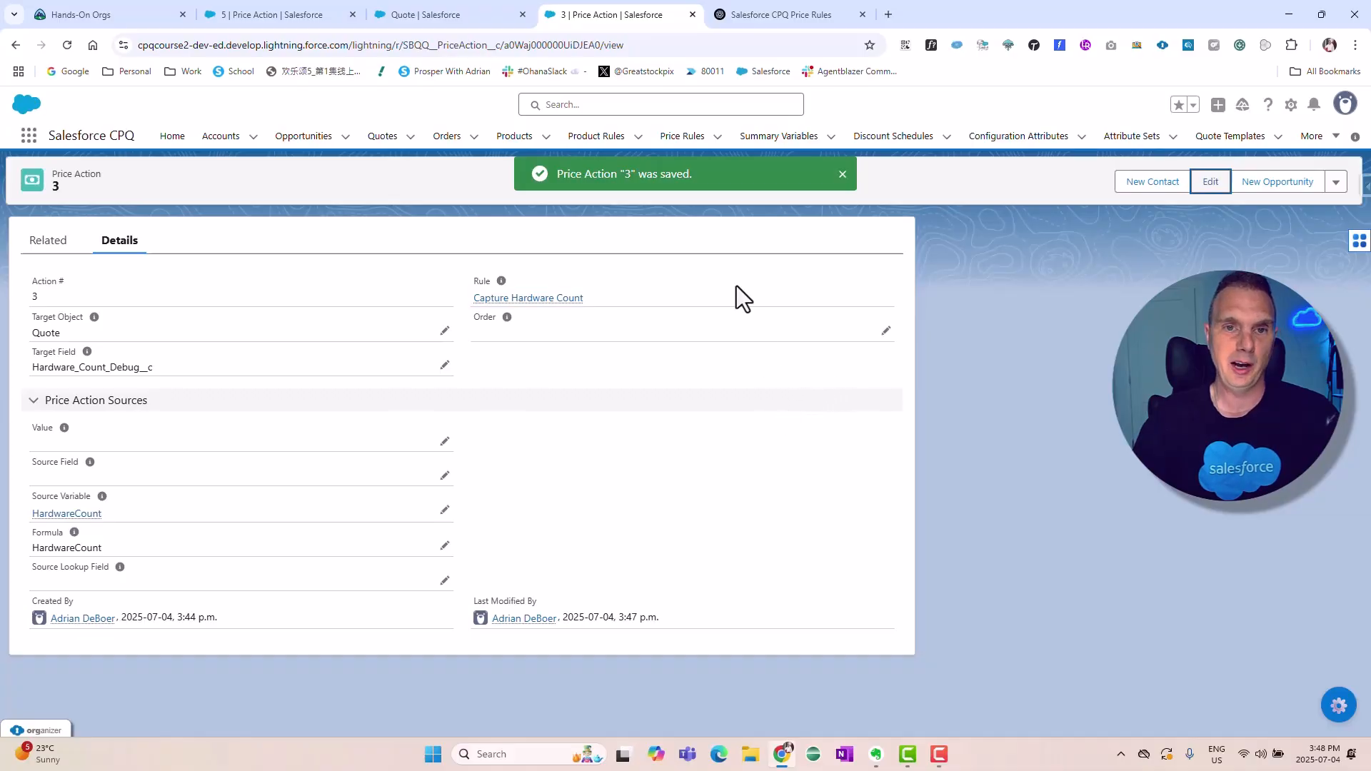
Step: Go back to the draft quote through the quotes list and reopen its line editor
{"action": "left_click", "coordinate": [477, 15]}
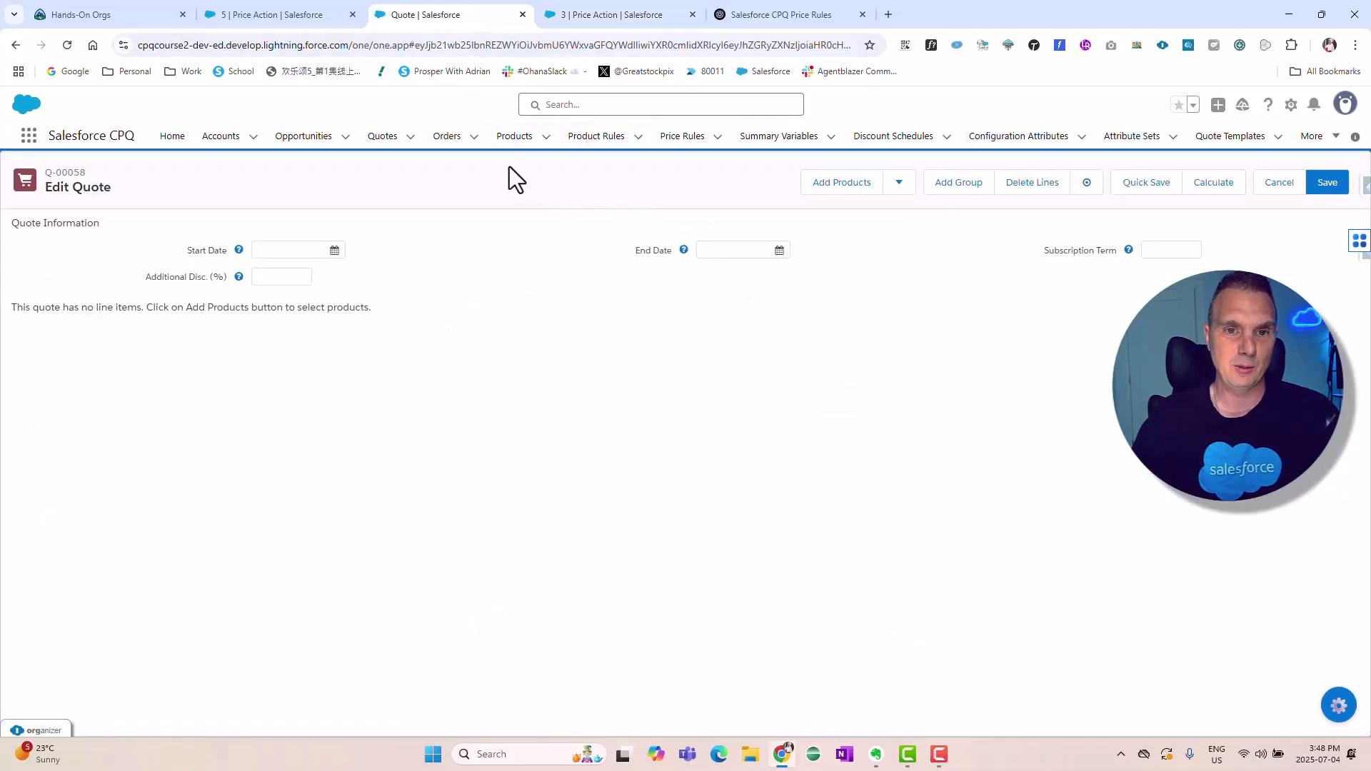
{"action": "left_click", "coordinate": [378, 137]}
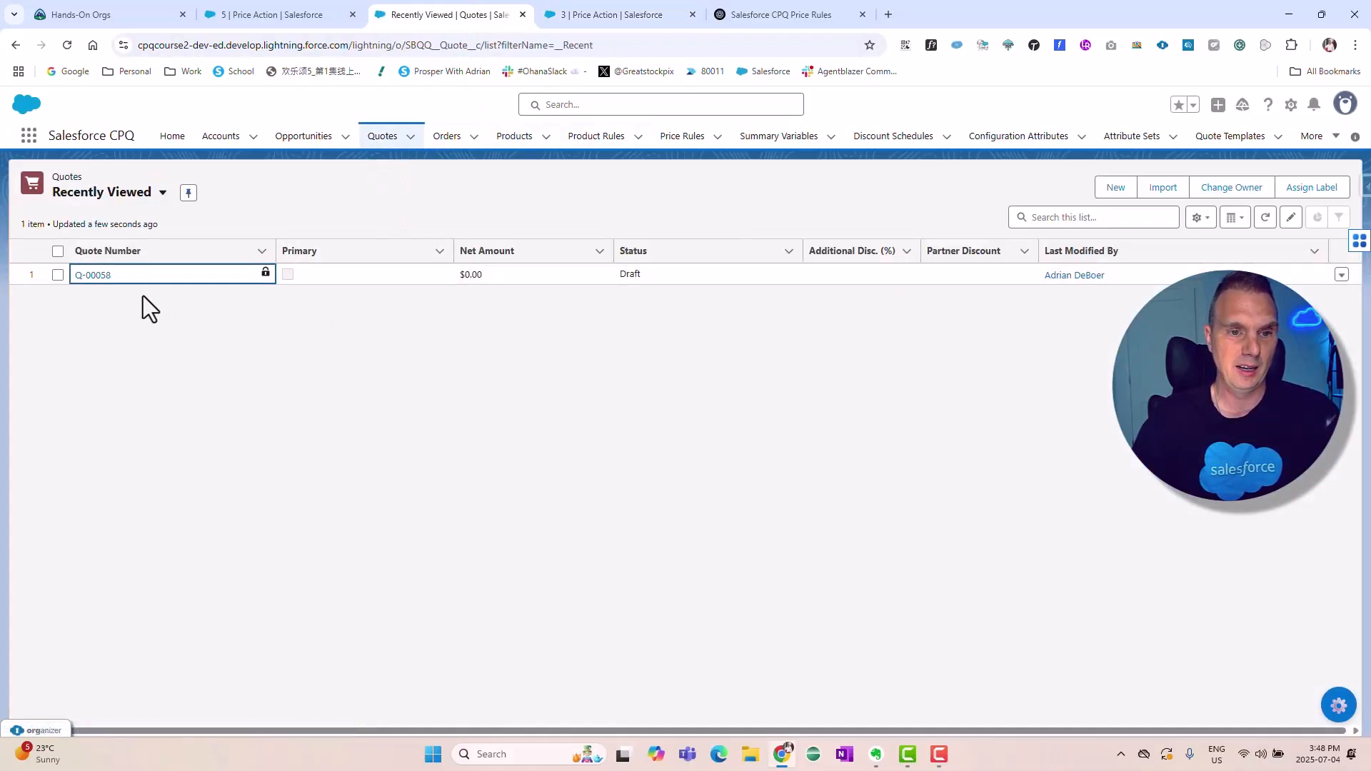
{"action": "left_click", "coordinate": [107, 277]}
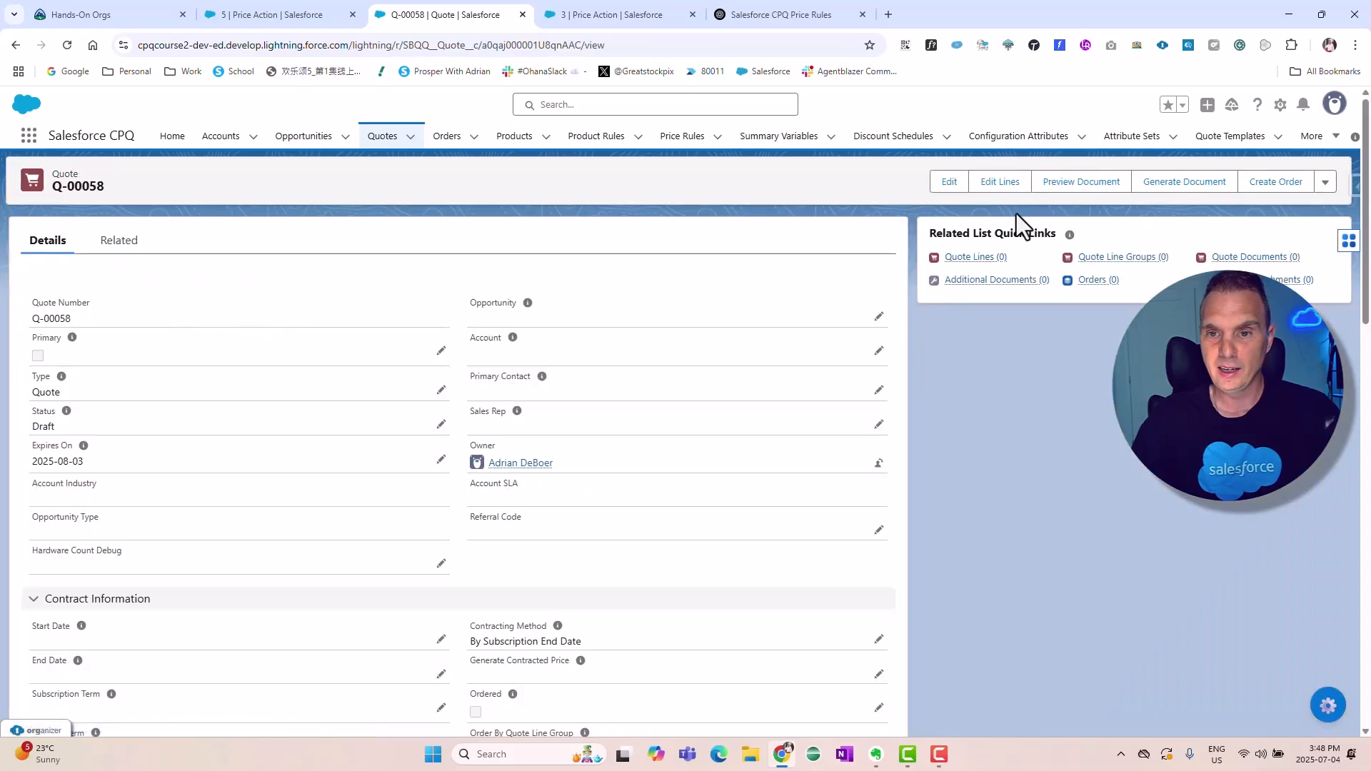
{"action": "left_click", "coordinate": [1000, 182]}
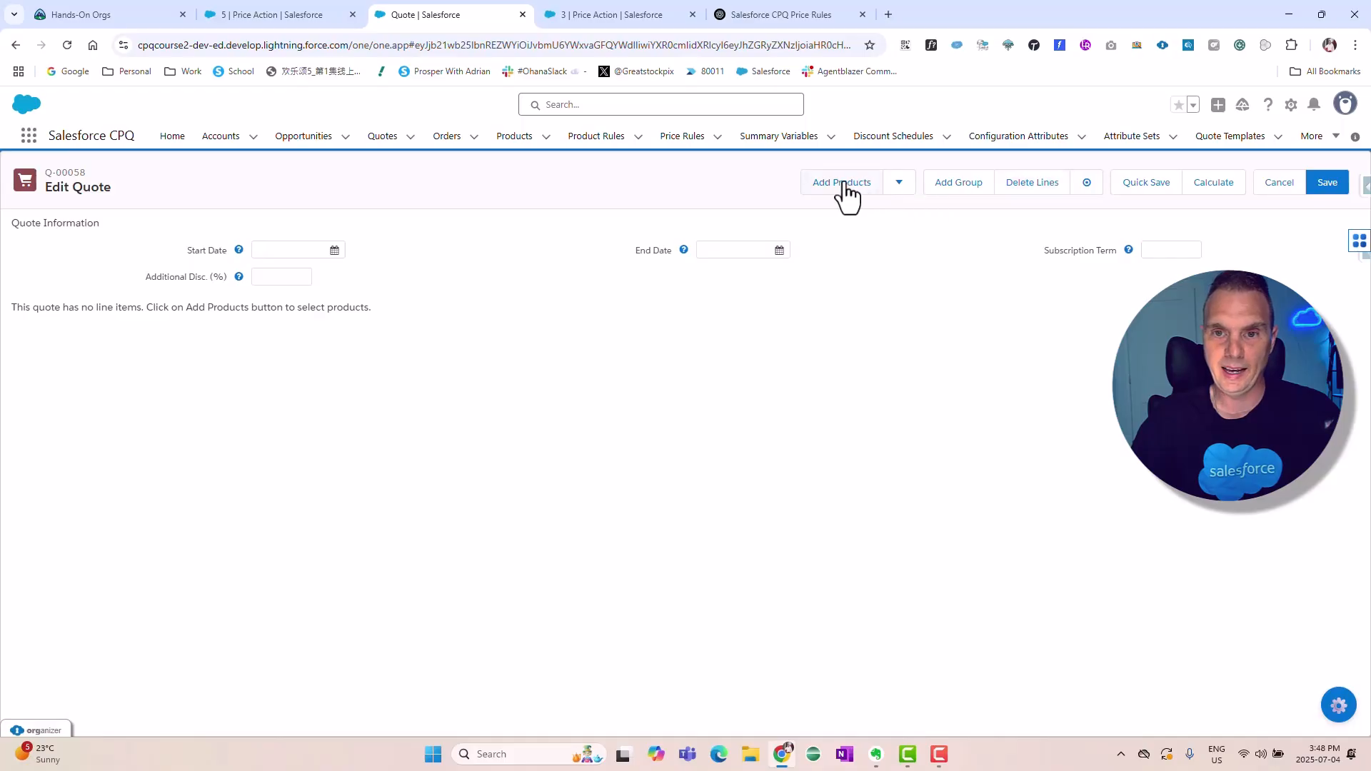
Step: Add CPU 1.1GHz m3, 1.2GHz m5, 1.6GHz i5, 2.2GHz i7 and 2.5GHz i7 to the quote and save it
{"action": "left_click", "coordinate": [843, 182]}
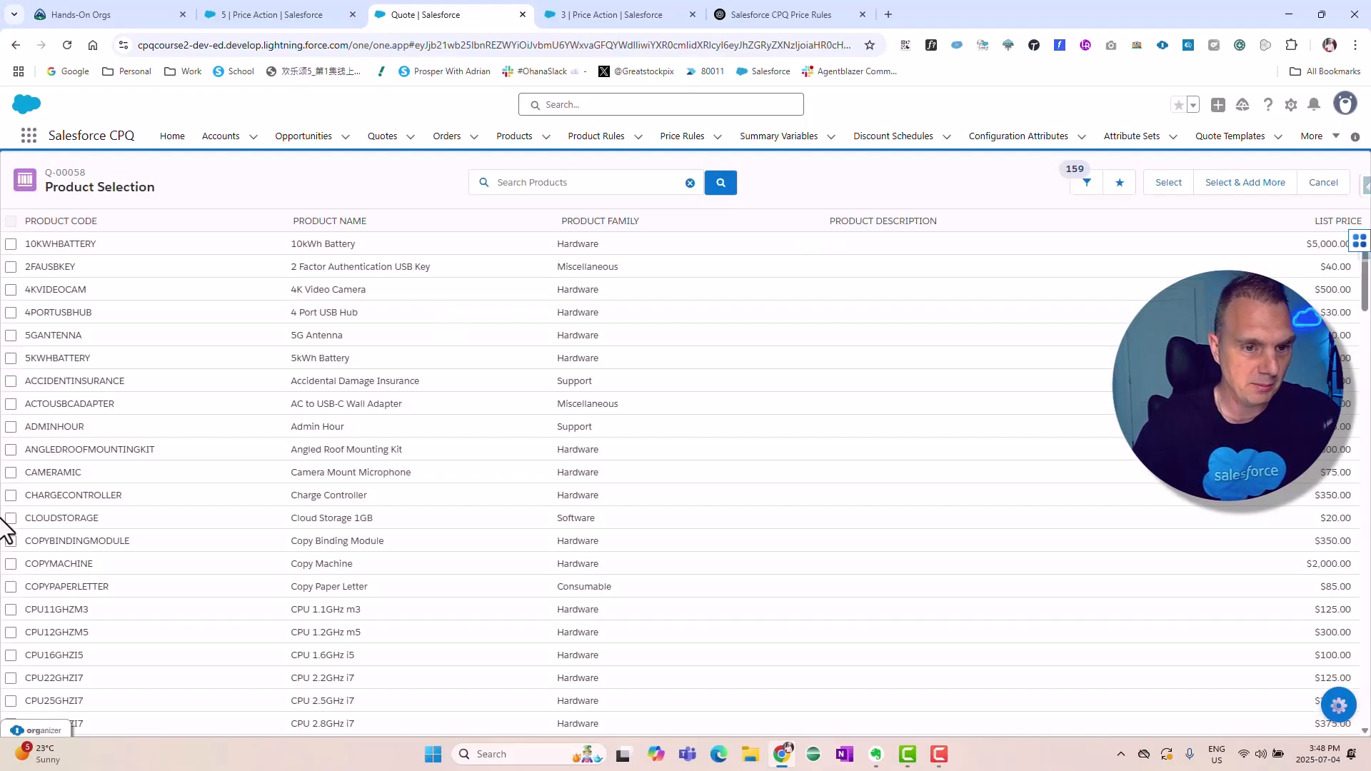
{"action": "scroll", "coordinate": [7, 521], "scroll_direction": "down", "scroll_amount": 3}
{"action": "left_click", "coordinate": [11, 397]}
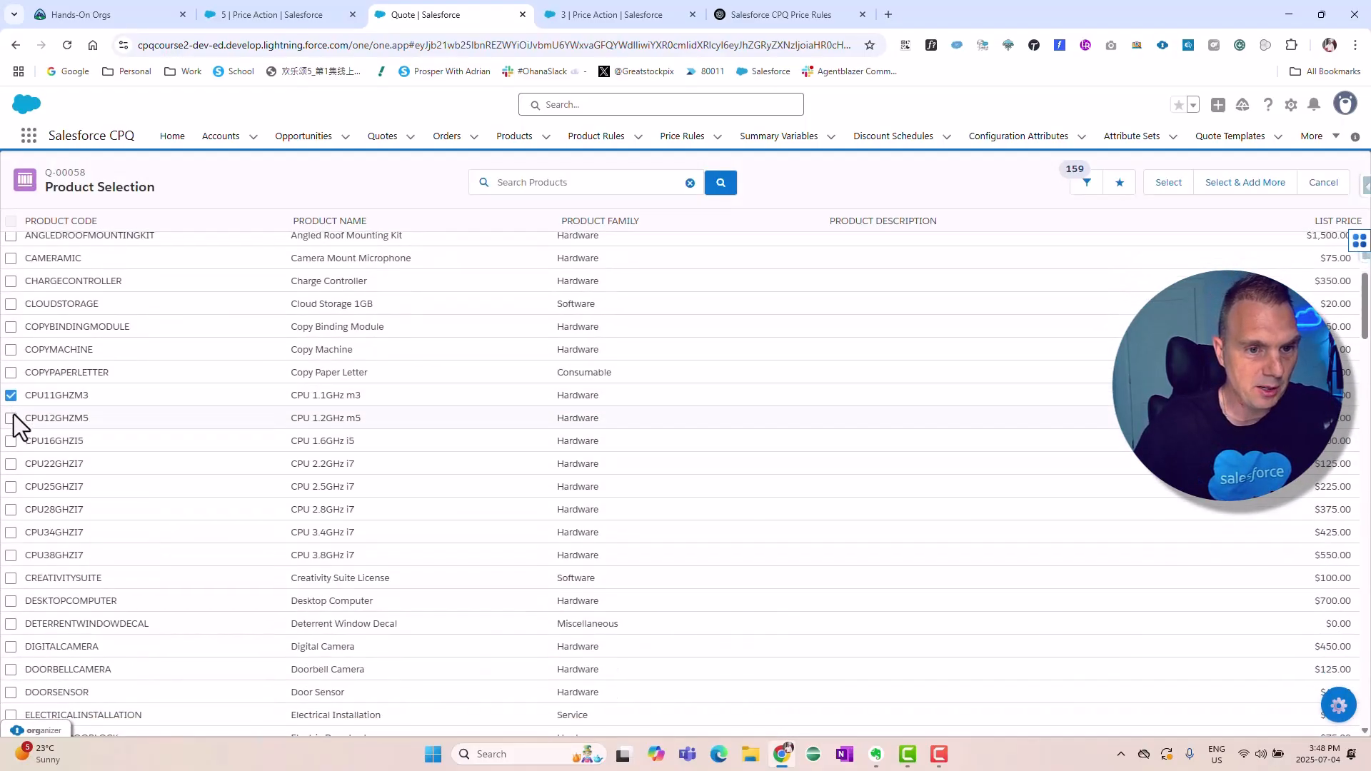
{"action": "left_click", "coordinate": [10, 418]}
{"action": "left_click", "coordinate": [11, 440]}
{"action": "left_click", "coordinate": [11, 463]}
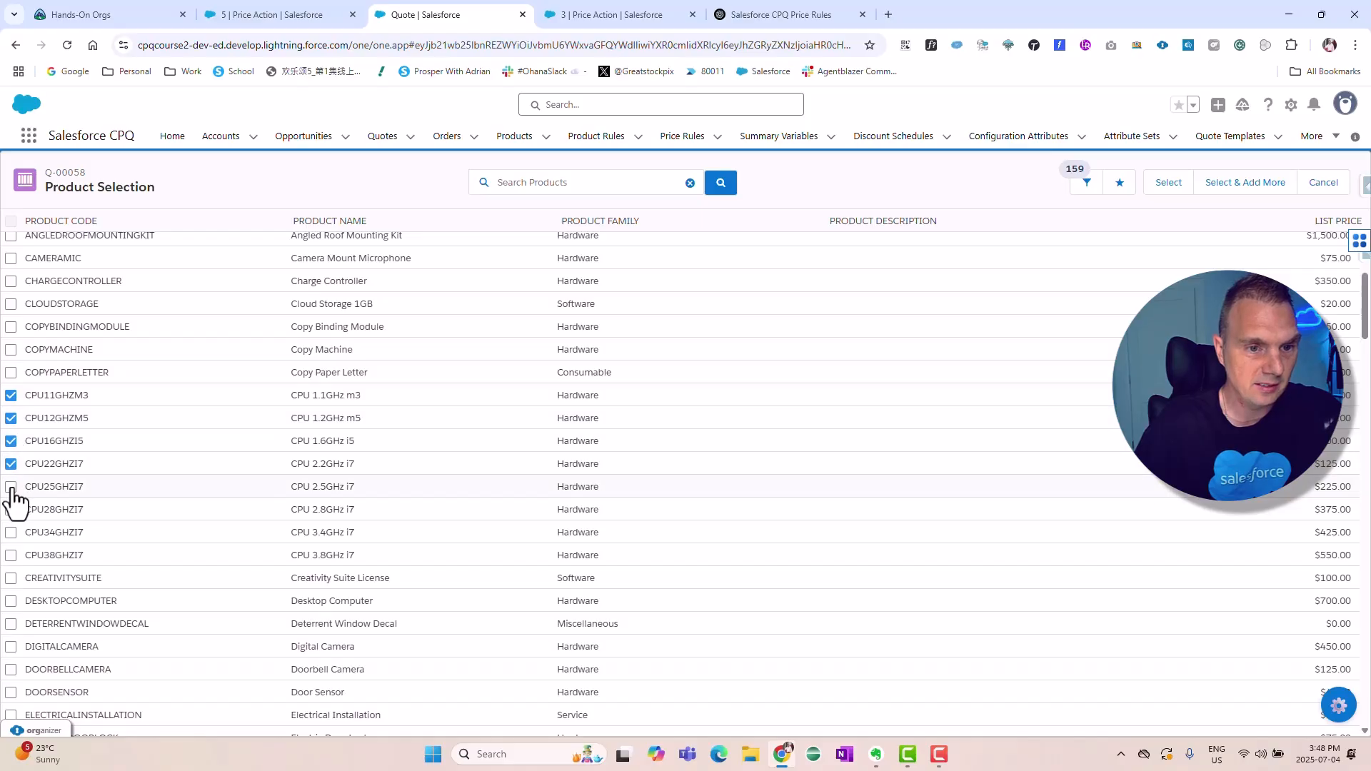
{"action": "left_click", "coordinate": [11, 486]}
{"action": "left_click", "coordinate": [1168, 182]}
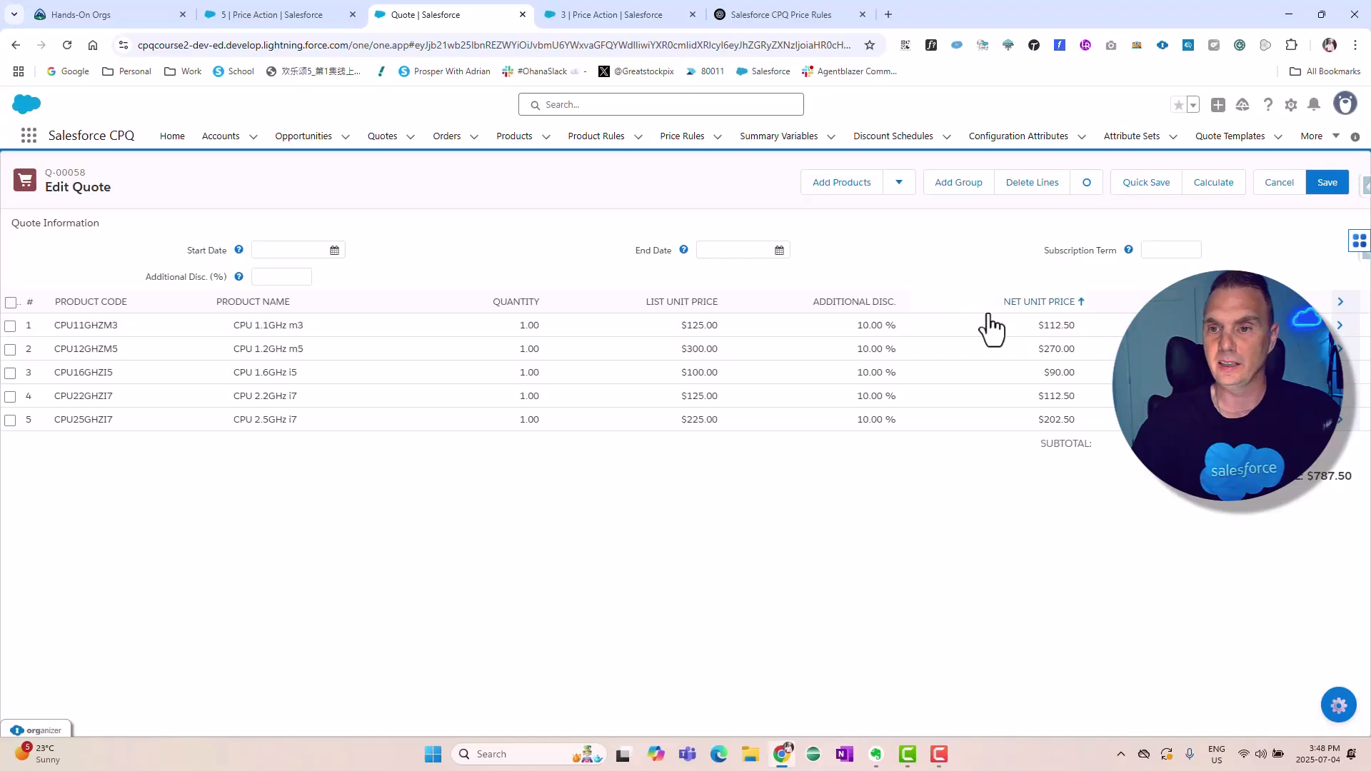
{"action": "left_click", "coordinate": [1328, 187]}
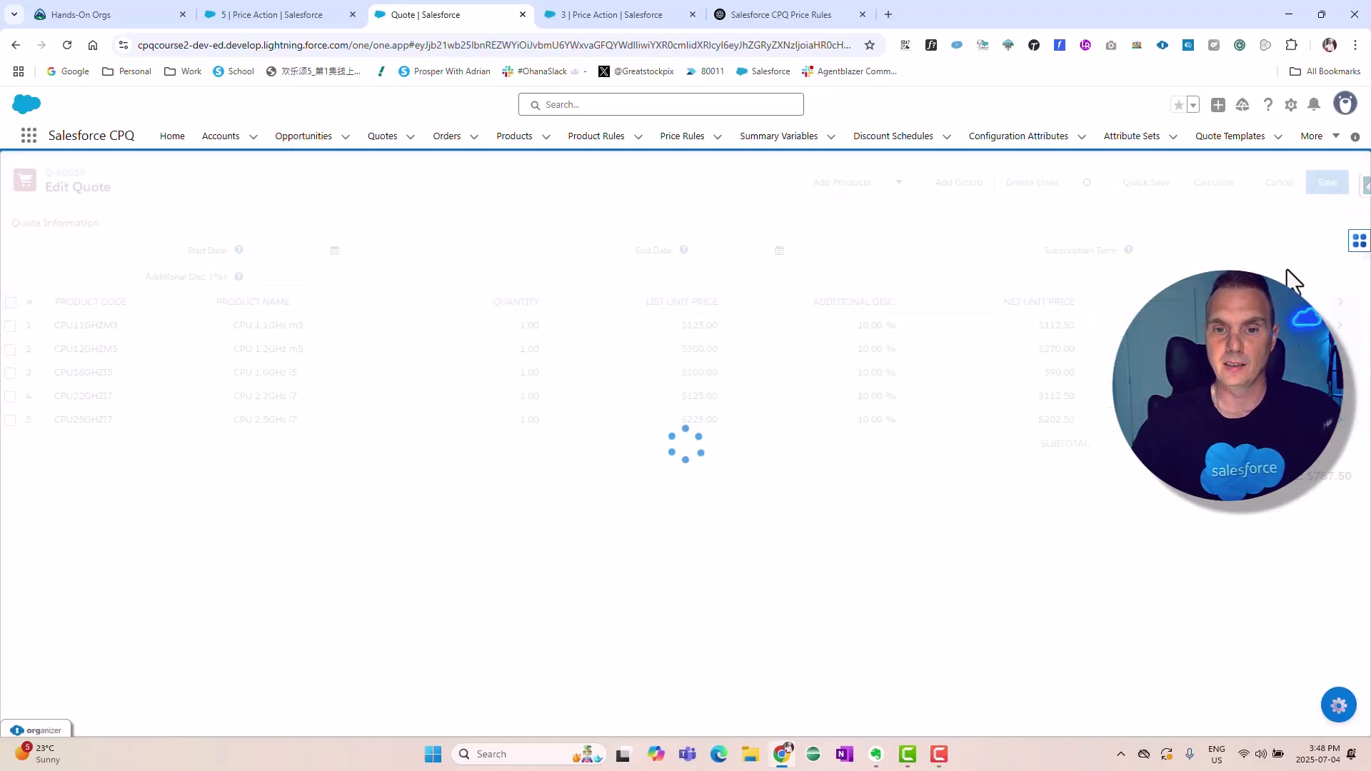